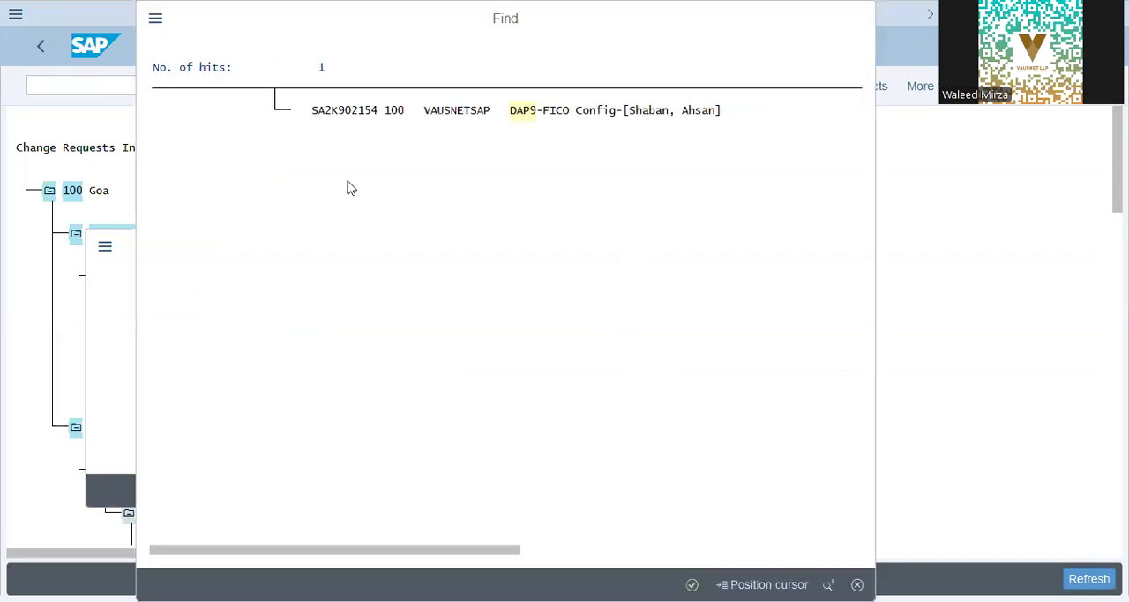
- Open the DAP9-FICO Config transport request and launch the IMG activity Edit, Copy, Delete, Check Company Code from its customizing task
left_click(327, 112)
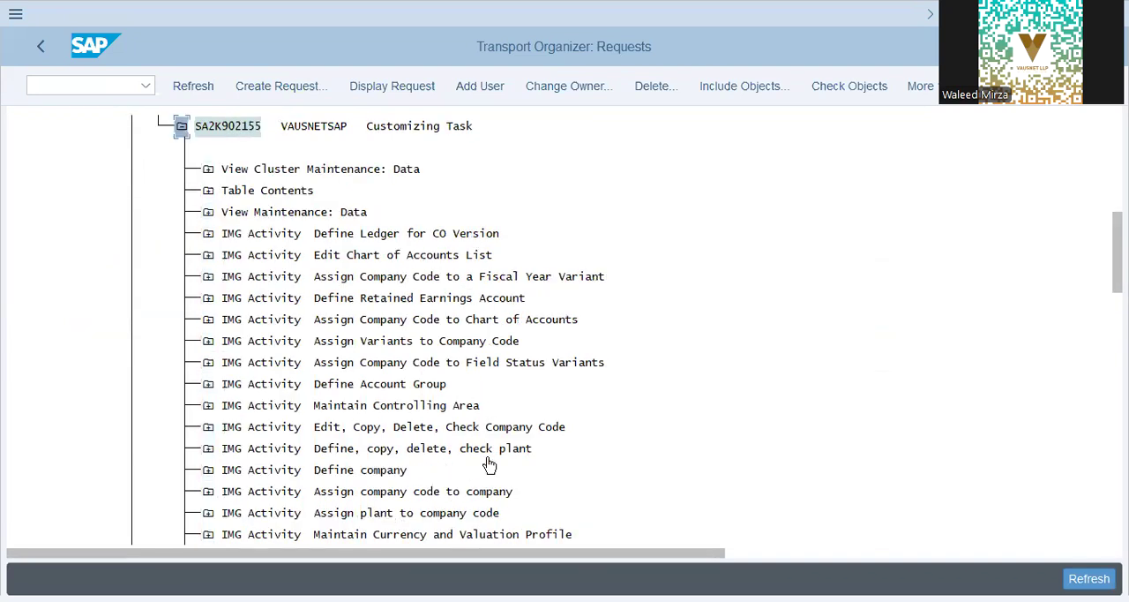
left_click(772, 459)
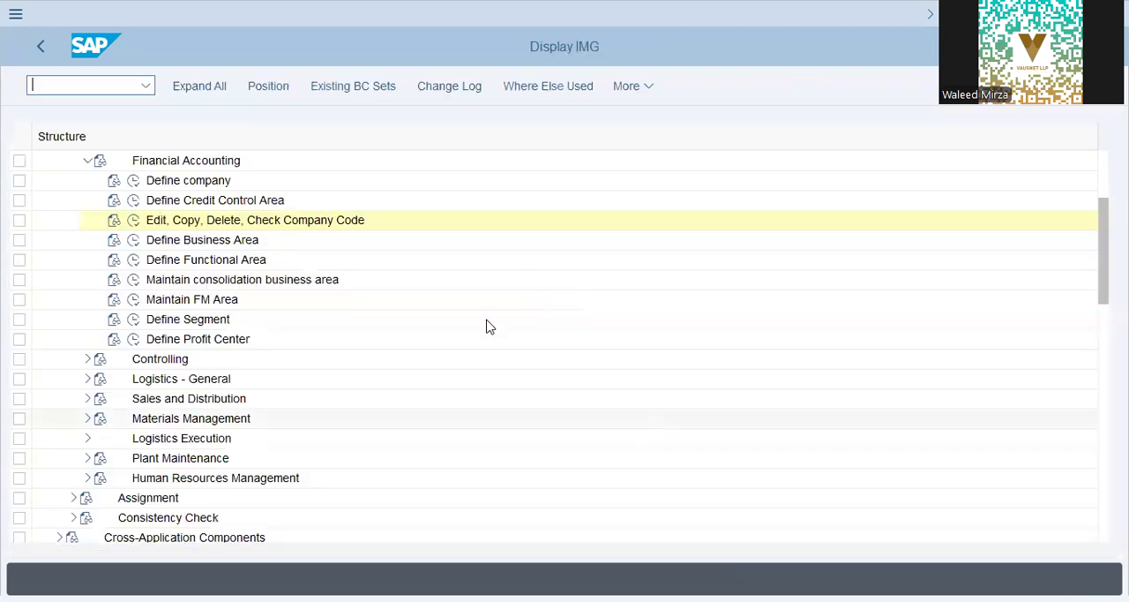
left_click(133, 222)
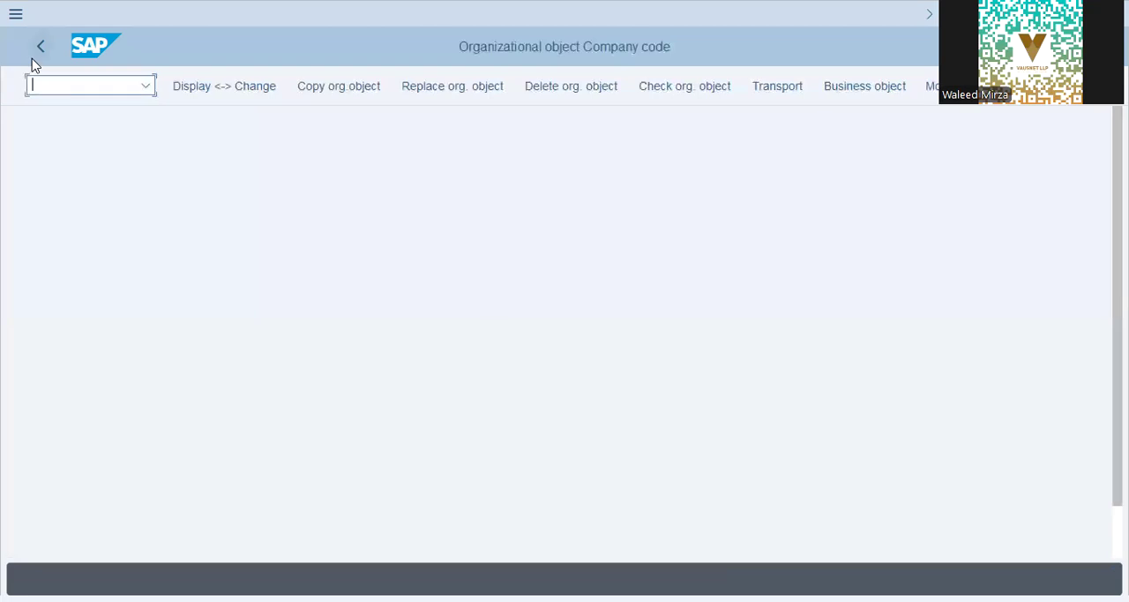
left_click(36, 52)
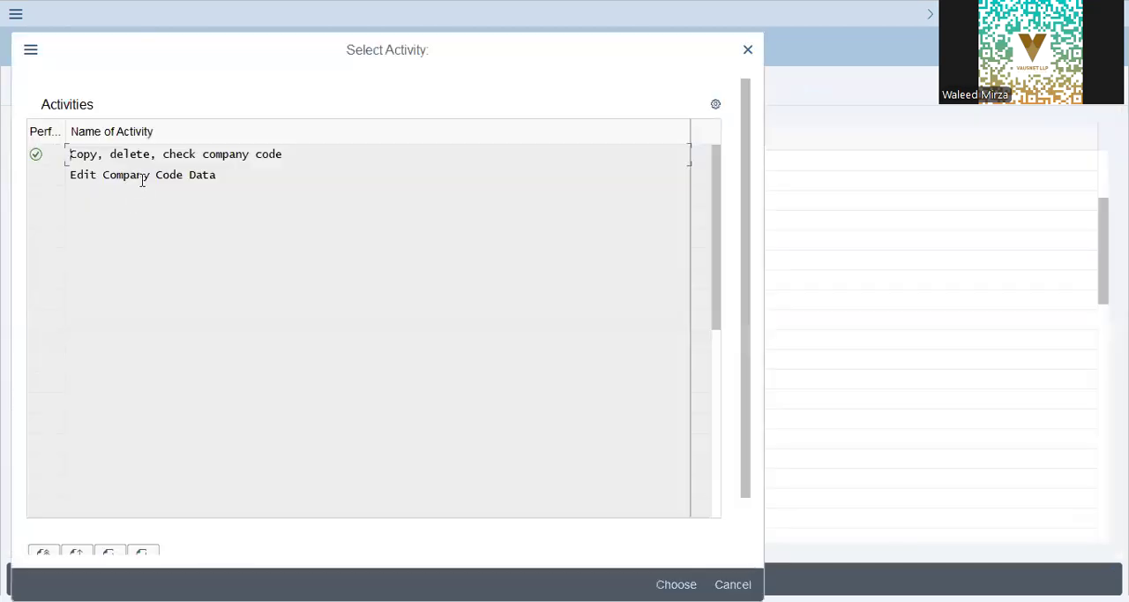
- Under Edit Company Code Data, find company code DAP9, review its name, city, country, currency and language, and return to the transport request
double_click(140, 176)
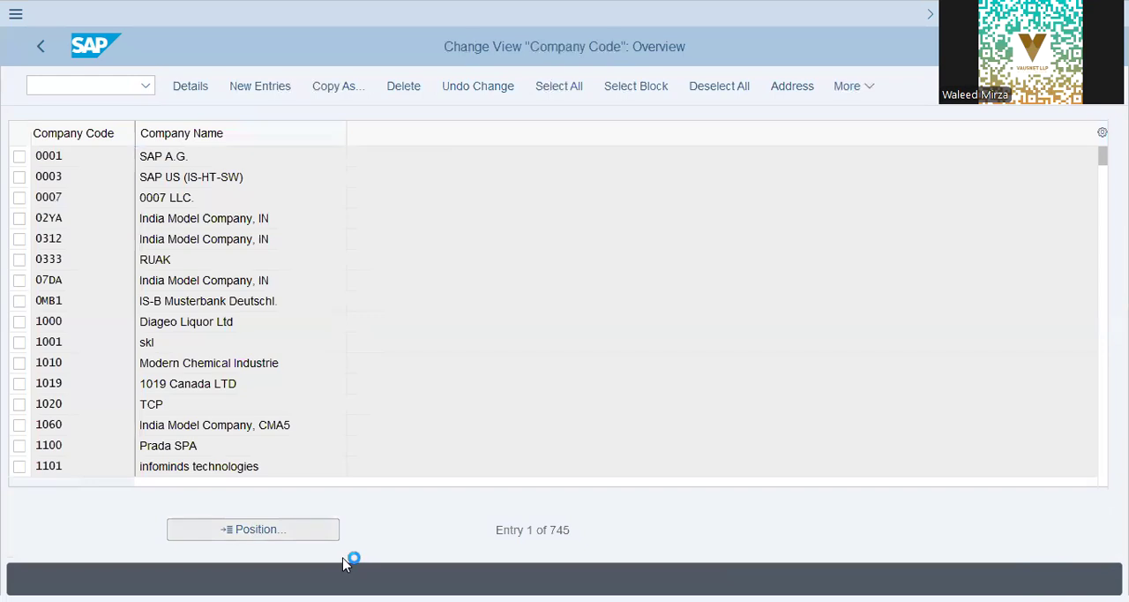
type("dap9")
key("Return")
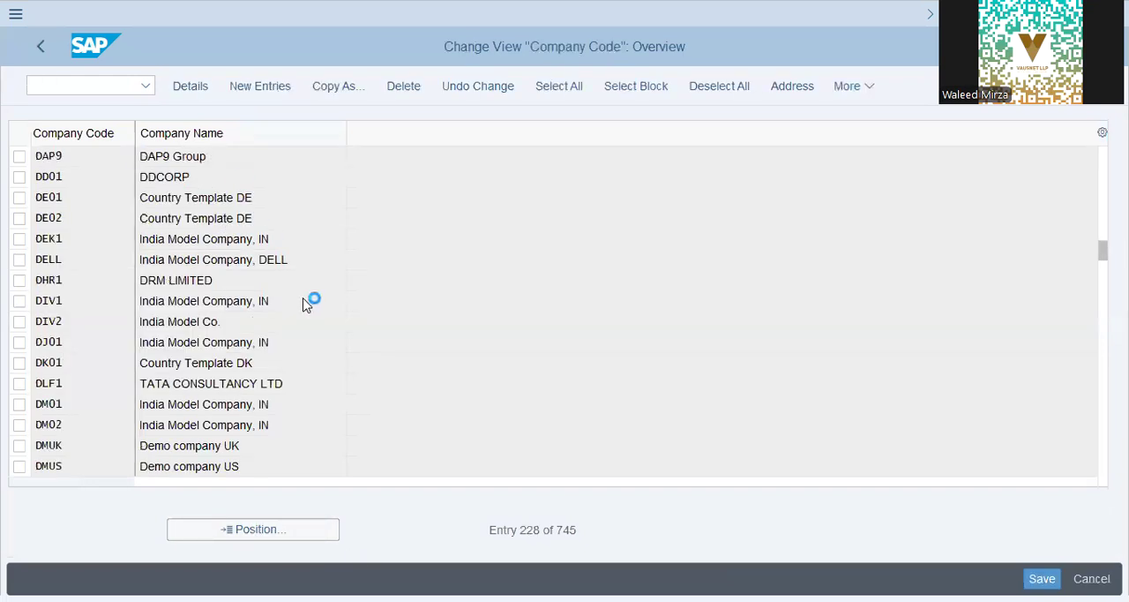
double_click(291, 157)
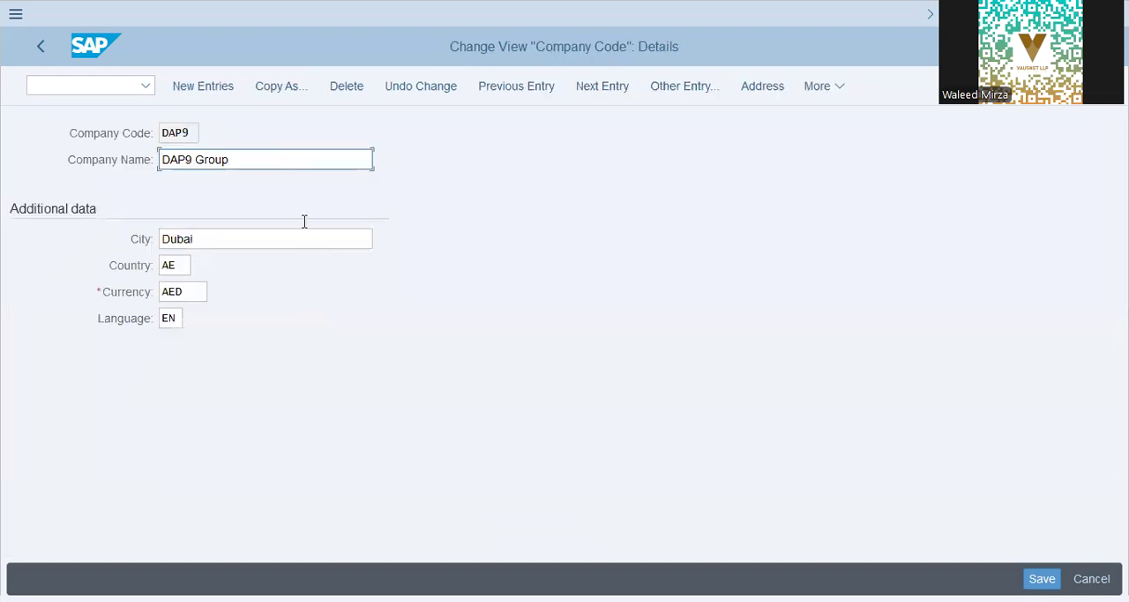
left_click(269, 240)
left_click(169, 320)
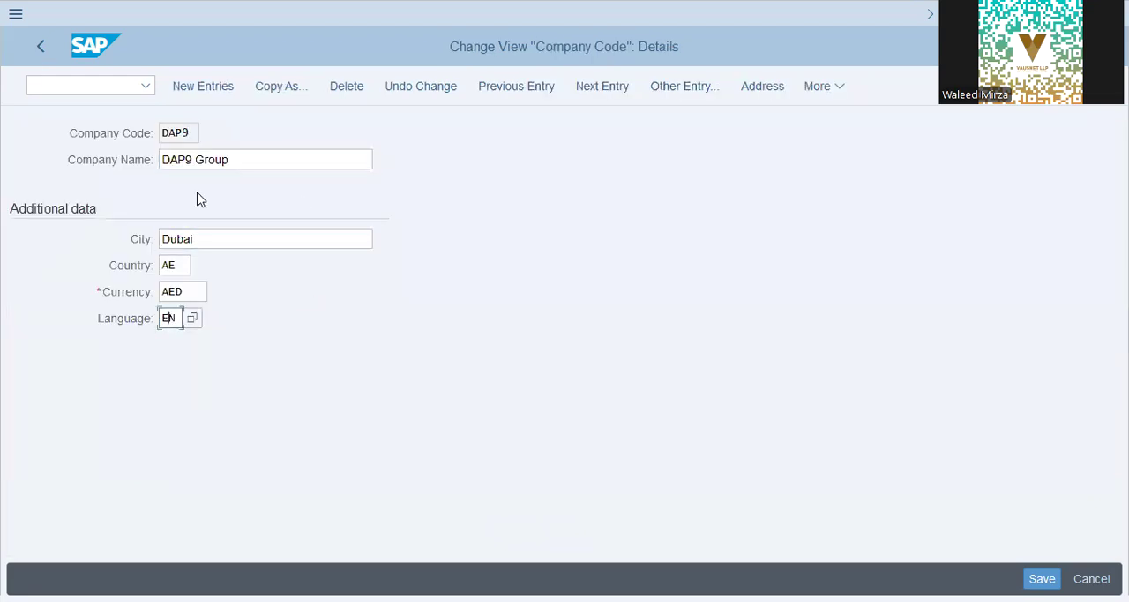
left_click(51, 53)
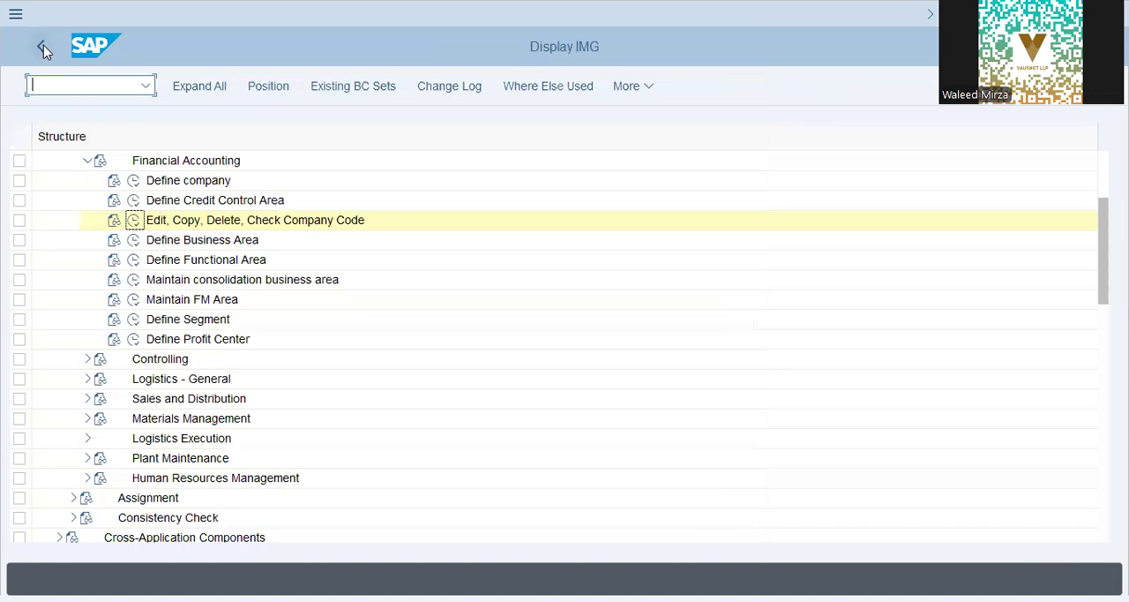
left_click(42, 45)
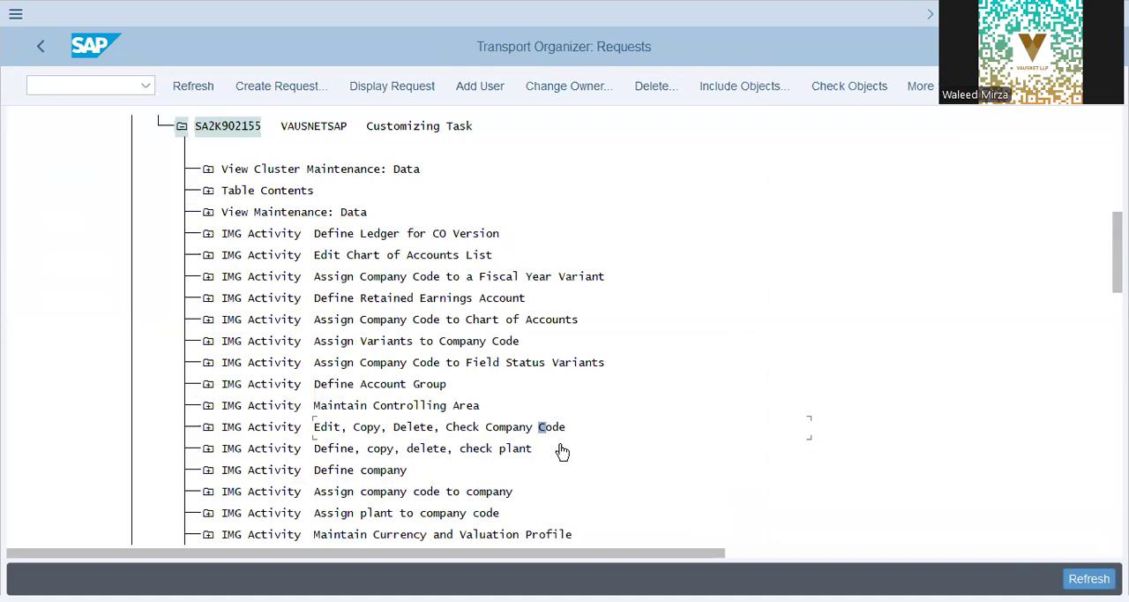
- Check which company is assigned to company code DAP9 in Assign company code to company, and return to the transport request
double_click(425, 491)
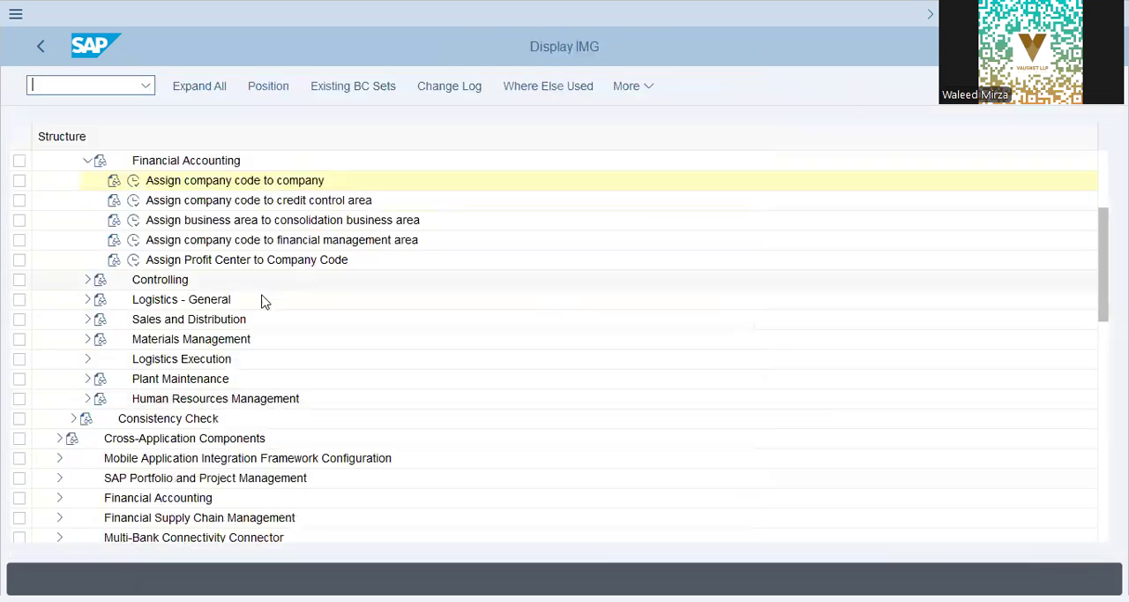
left_click(133, 180)
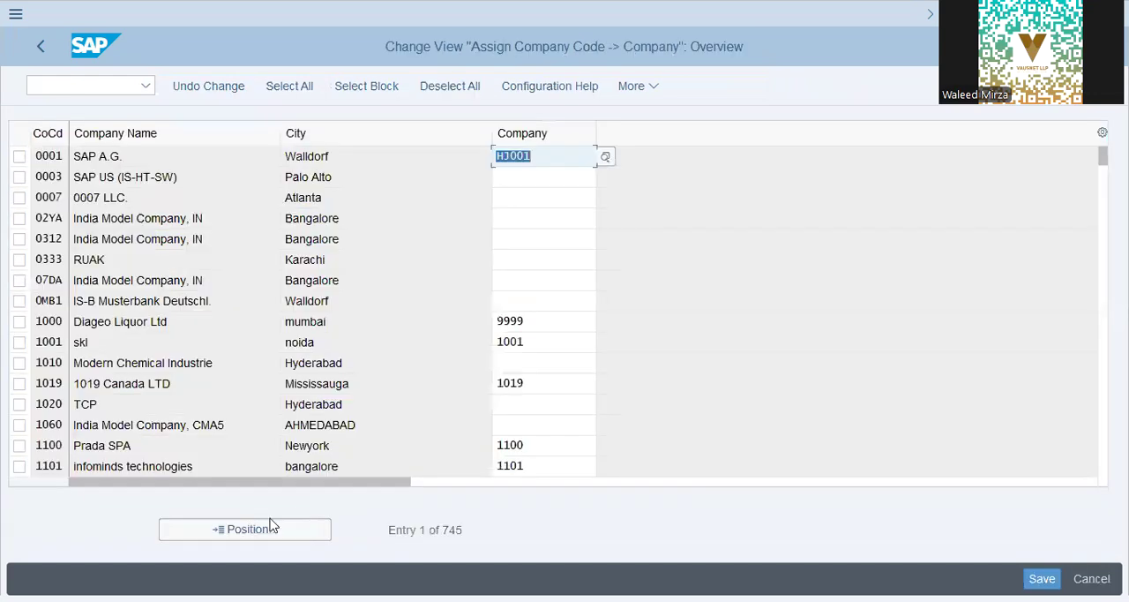
left_click(253, 535)
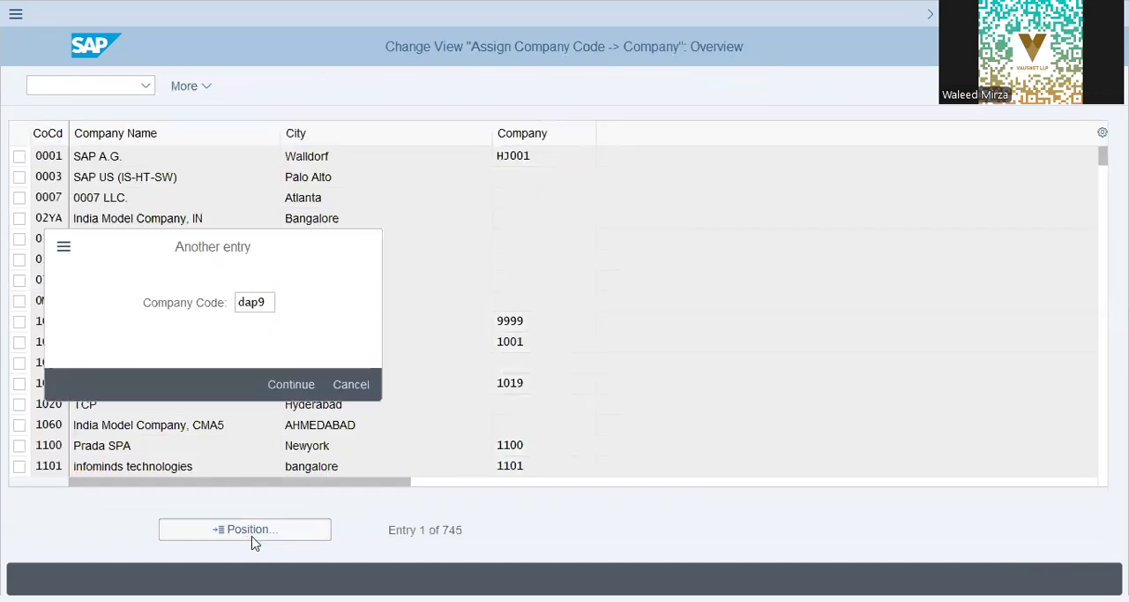
key("Return")
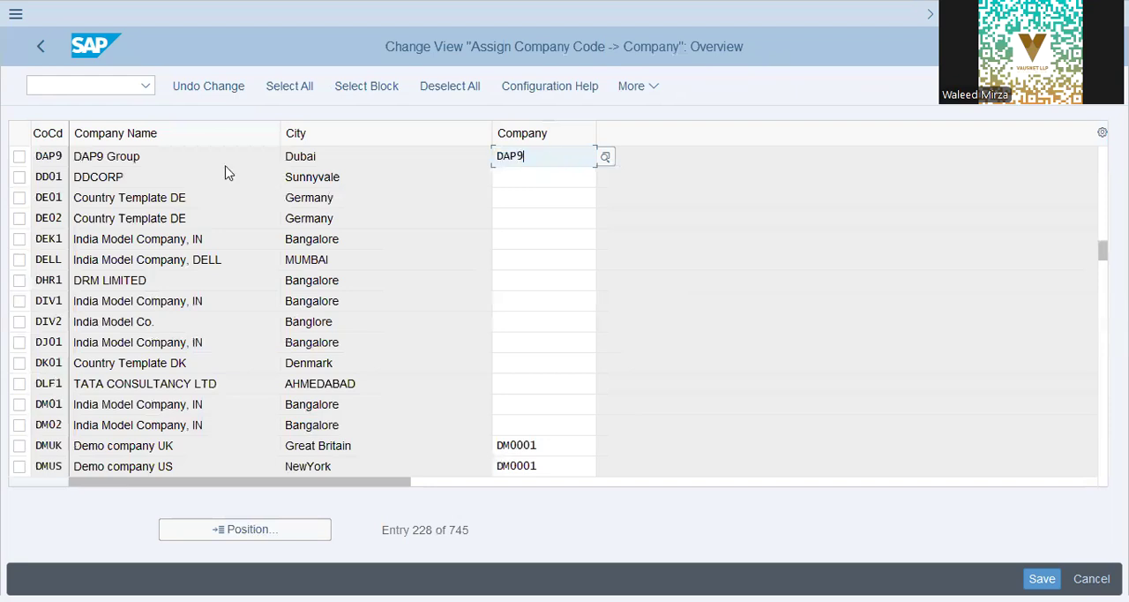
left_click(228, 155)
left_click(554, 157)
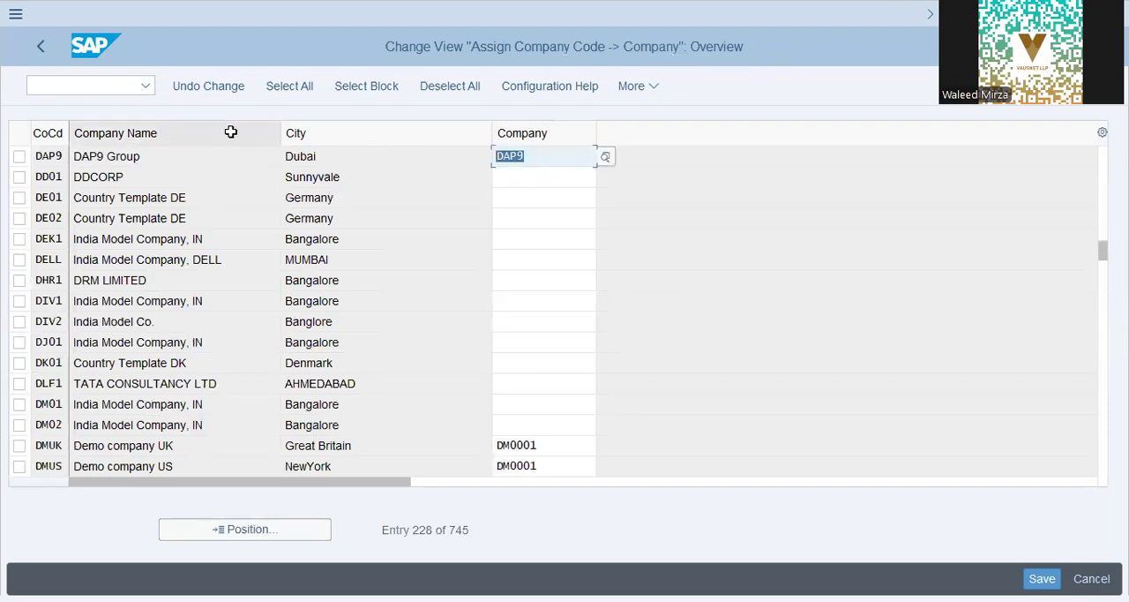
left_click(40, 55)
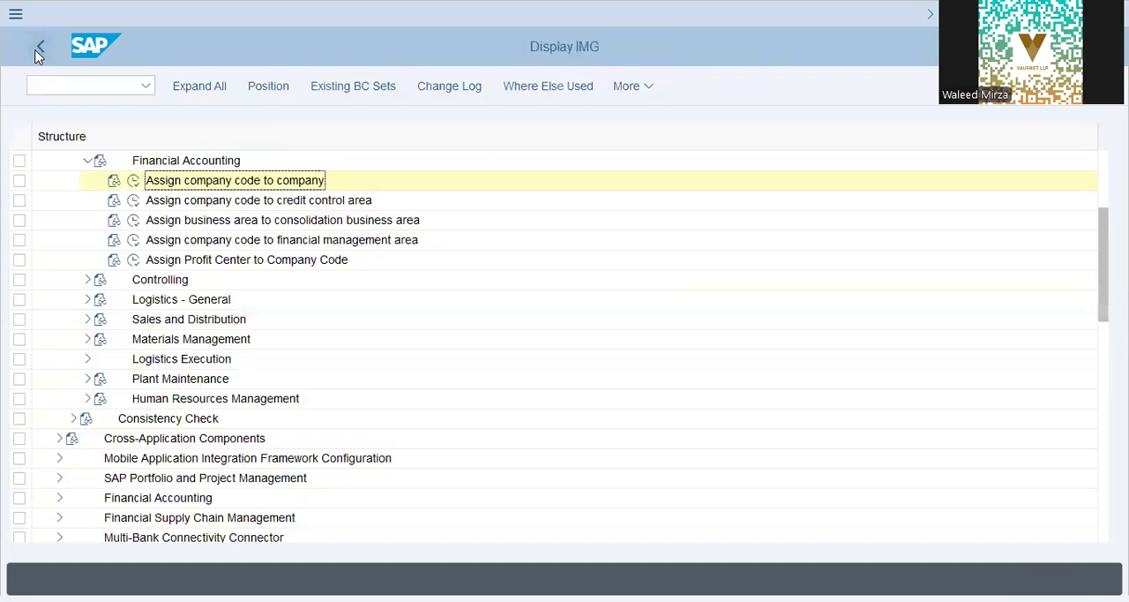
left_click(36, 53)
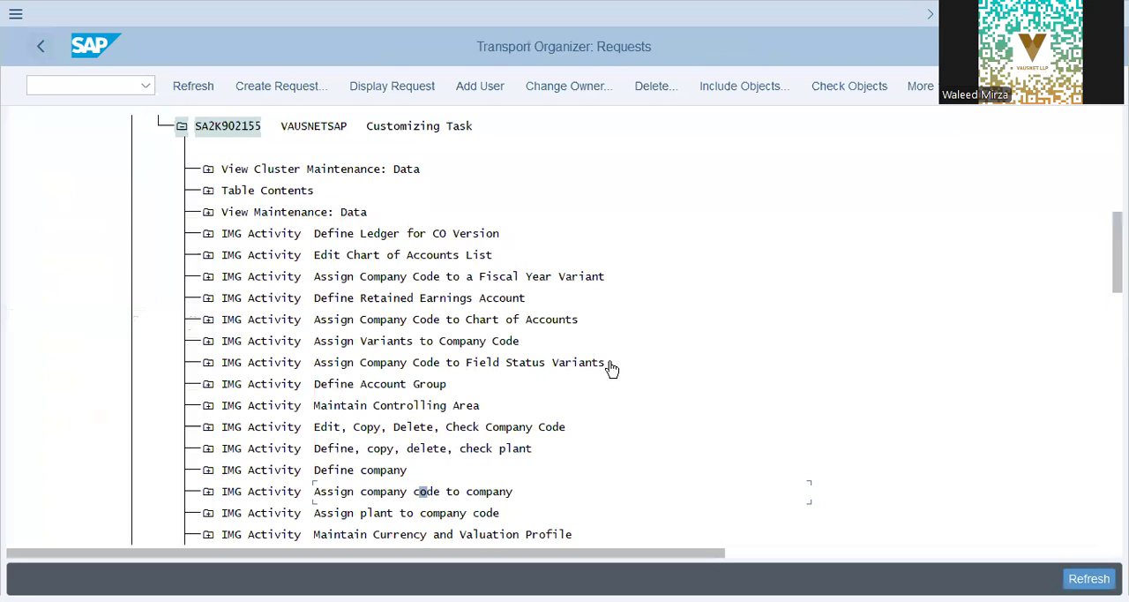
- Look through the customizing task's activities and open Assign Company Code to Field Status Variants from the Financial Accounting Global Settings guide
scroll(612, 369, "down", 2)
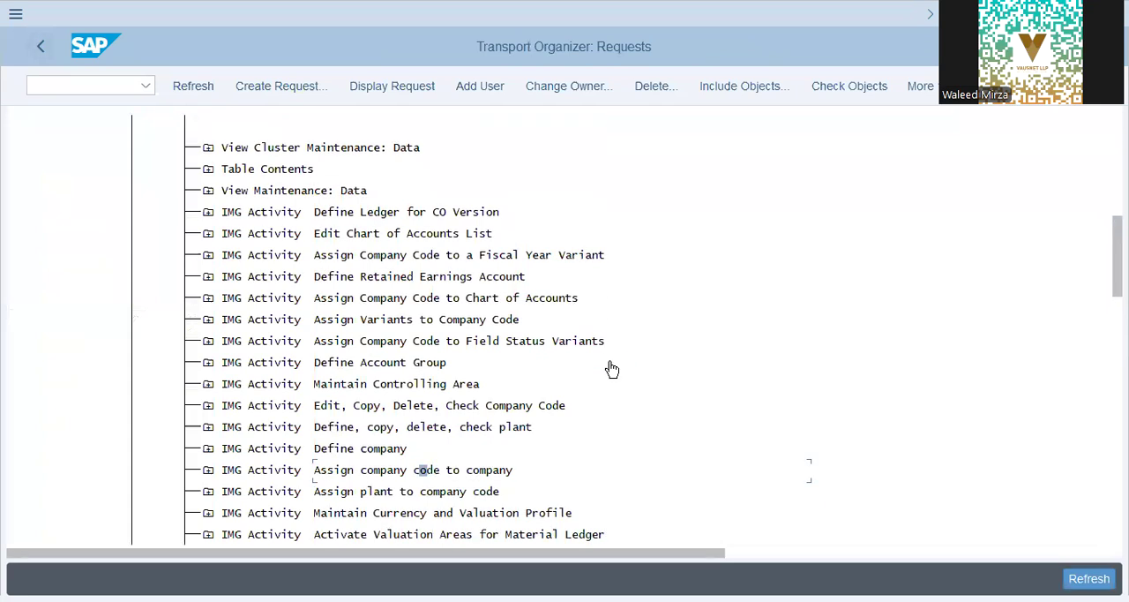
scroll(612, 368, "down", 1)
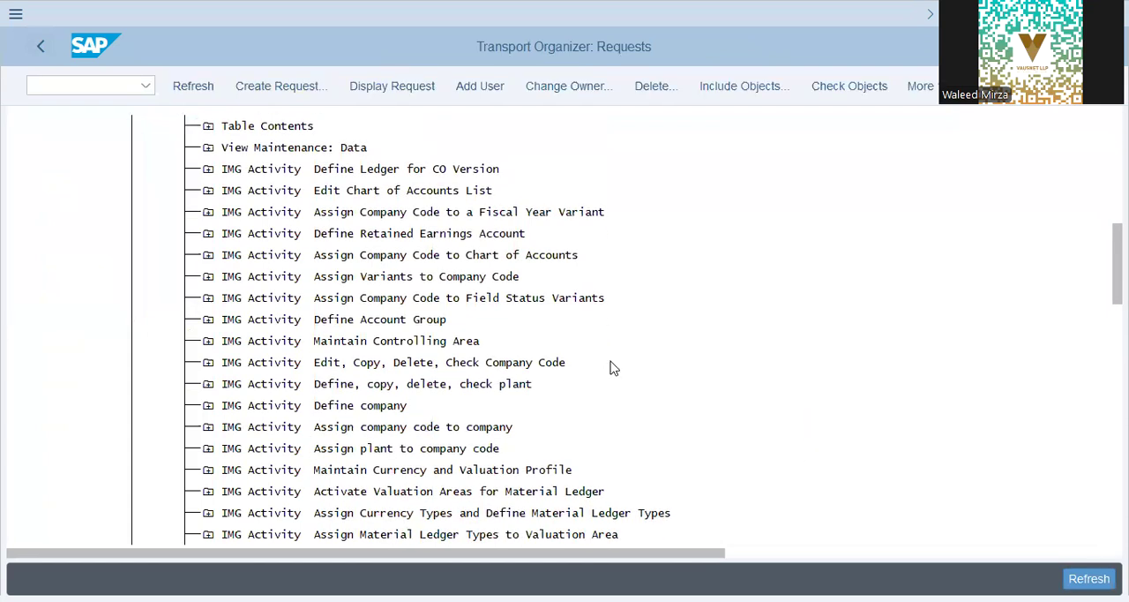
scroll(614, 368, "down", 3)
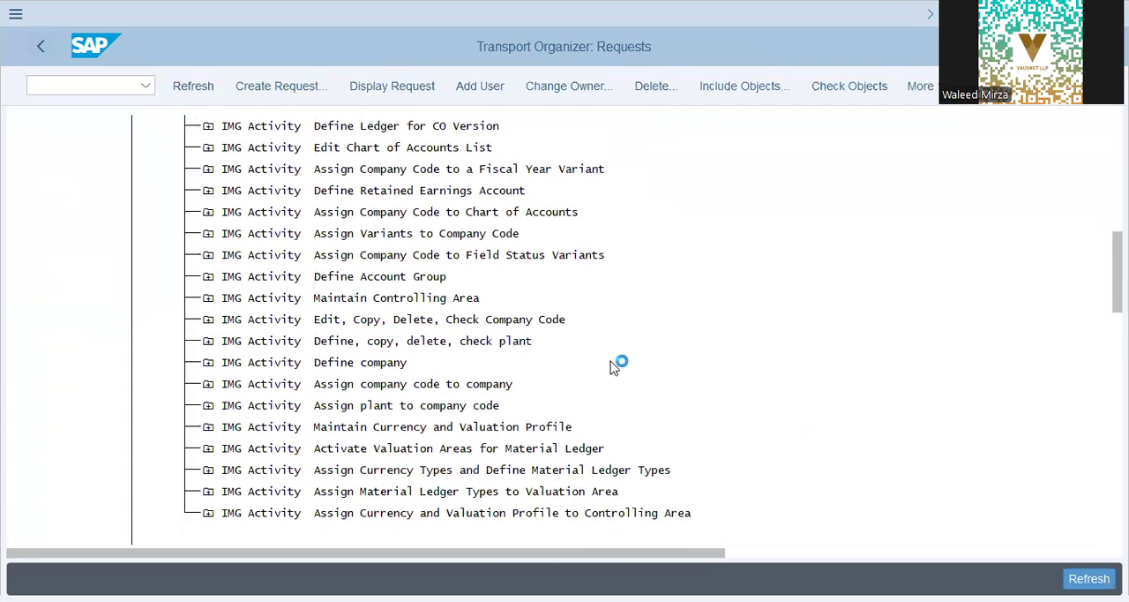
scroll(613, 368, "up", 1)
scroll(613, 367, "up", 1)
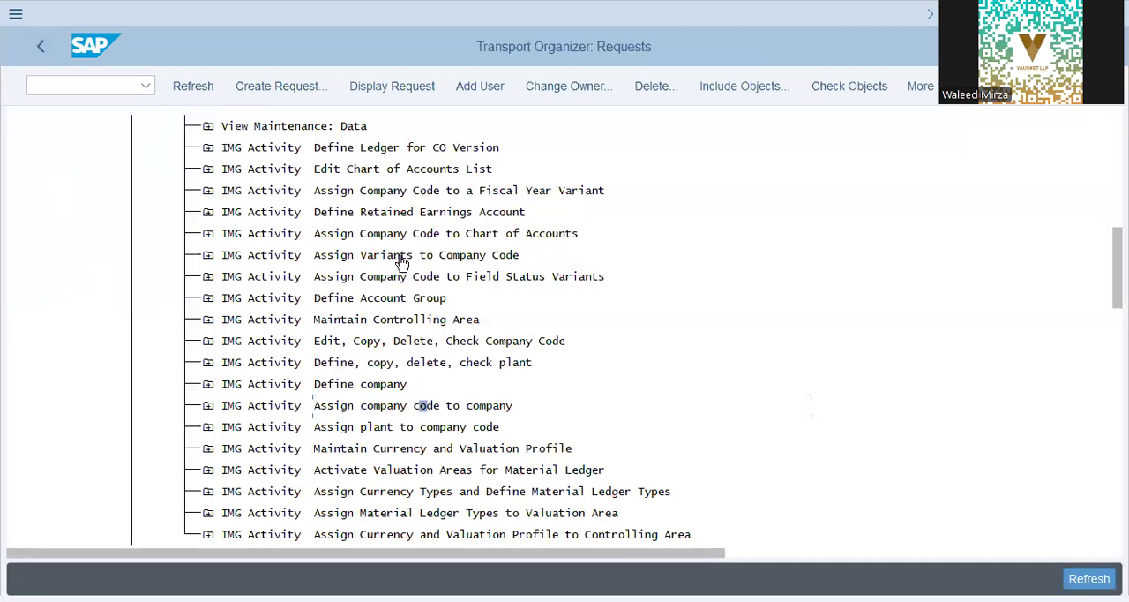
left_click(662, 284)
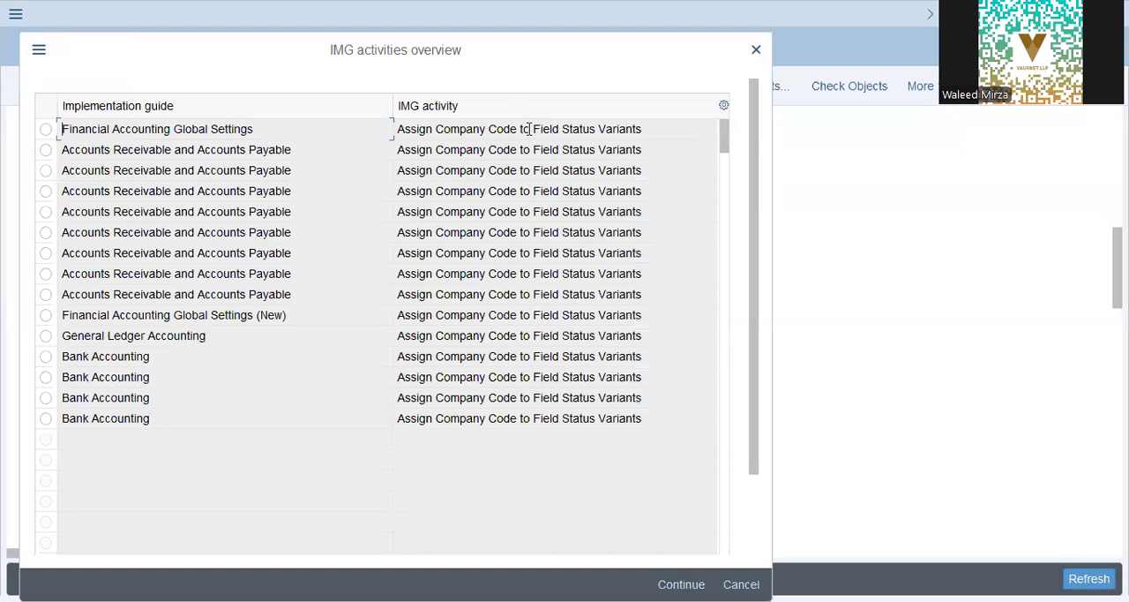
left_click(156, 147)
left_click(532, 133)
double_click(146, 221)
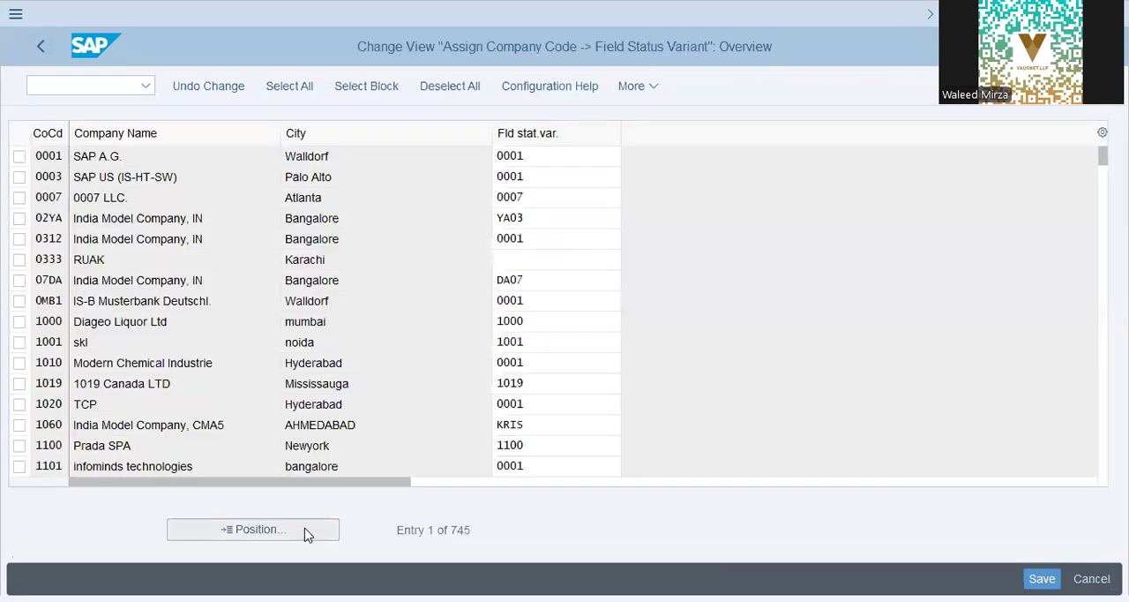
- Find company code DAP9, check its field status variant, and return to the transport request's activity list
left_click(307, 533)
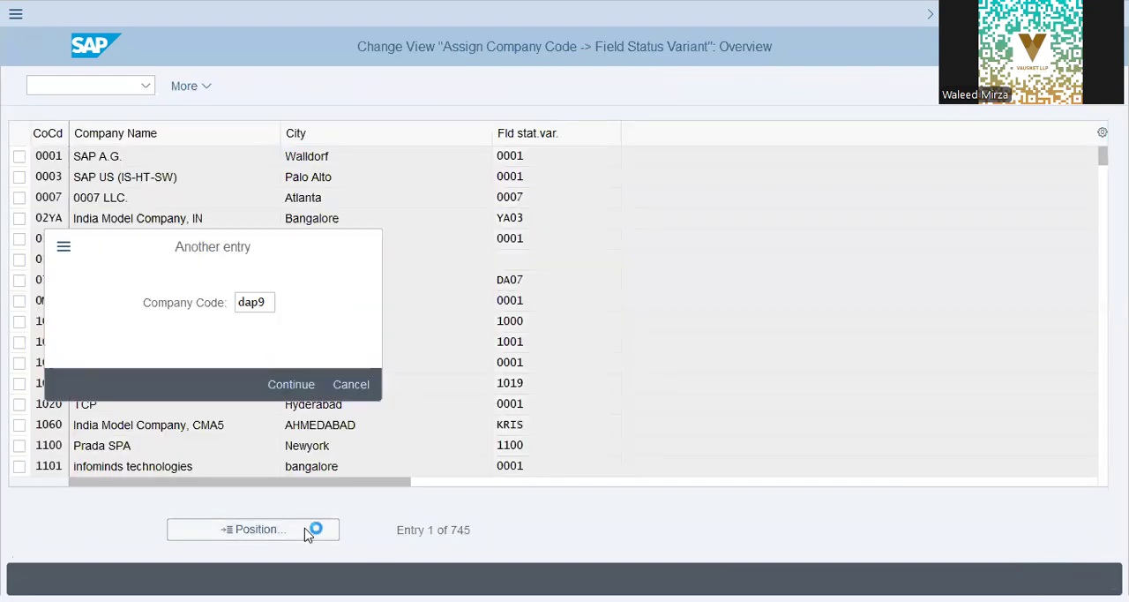
key("Return")
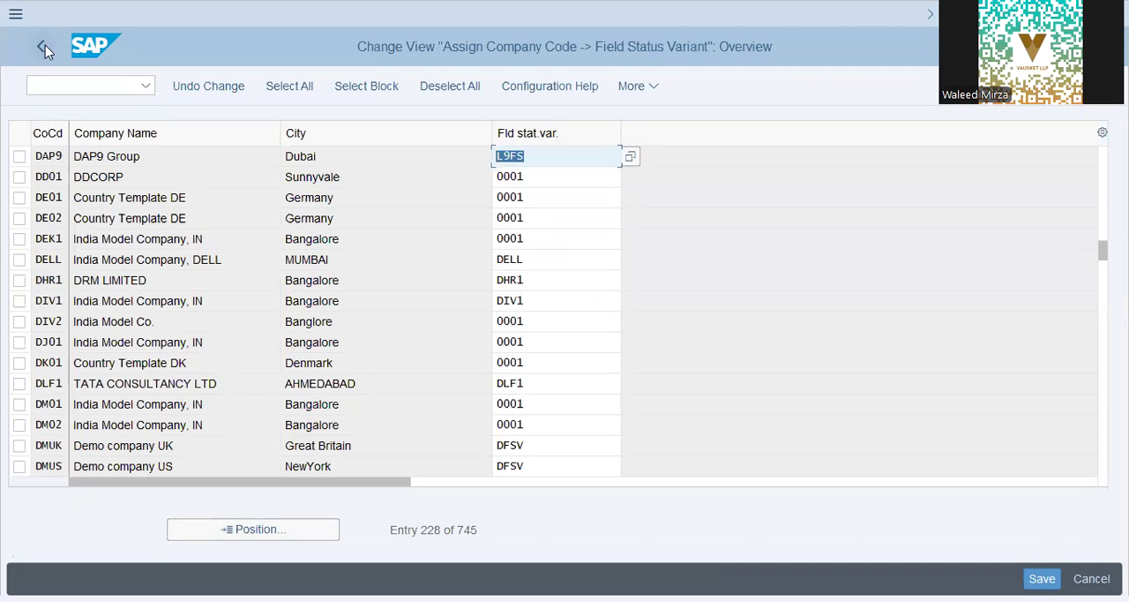
left_click(549, 158)
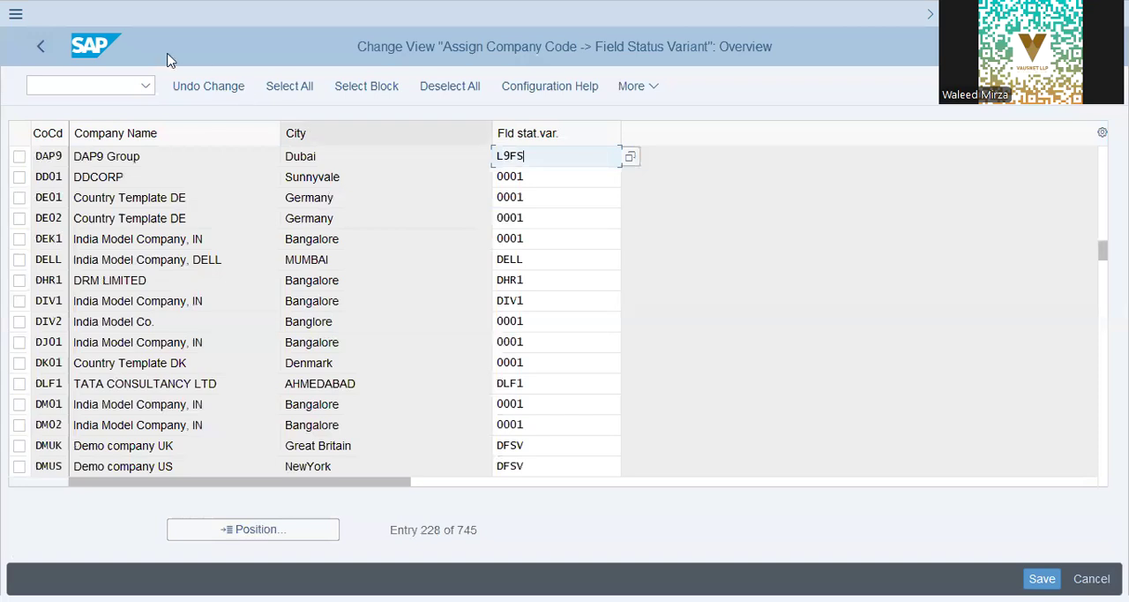
left_click(40, 48)
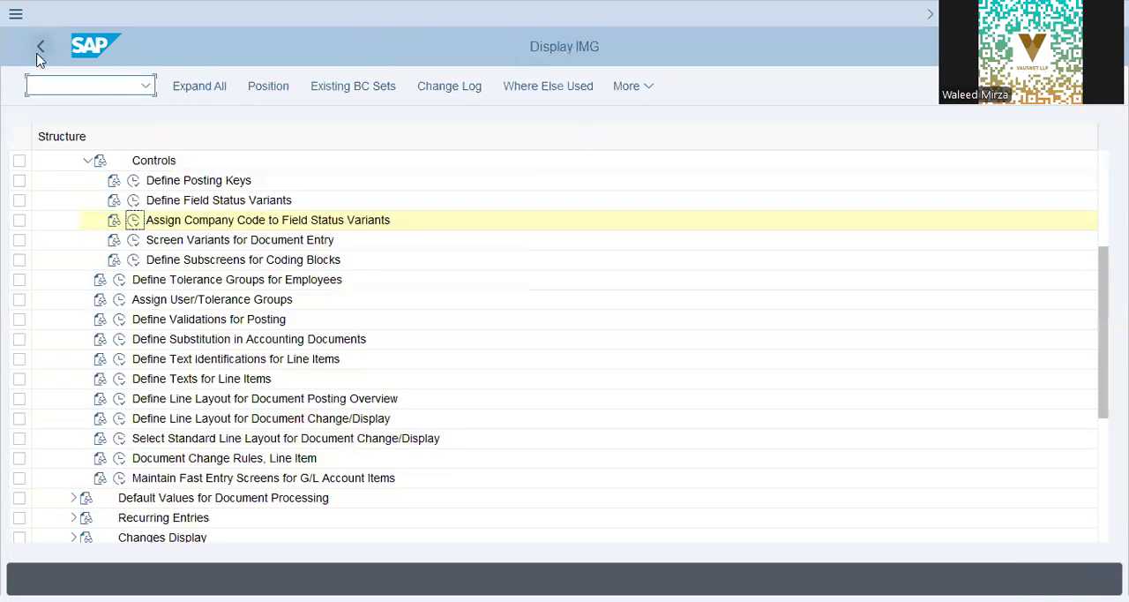
left_click(39, 51)
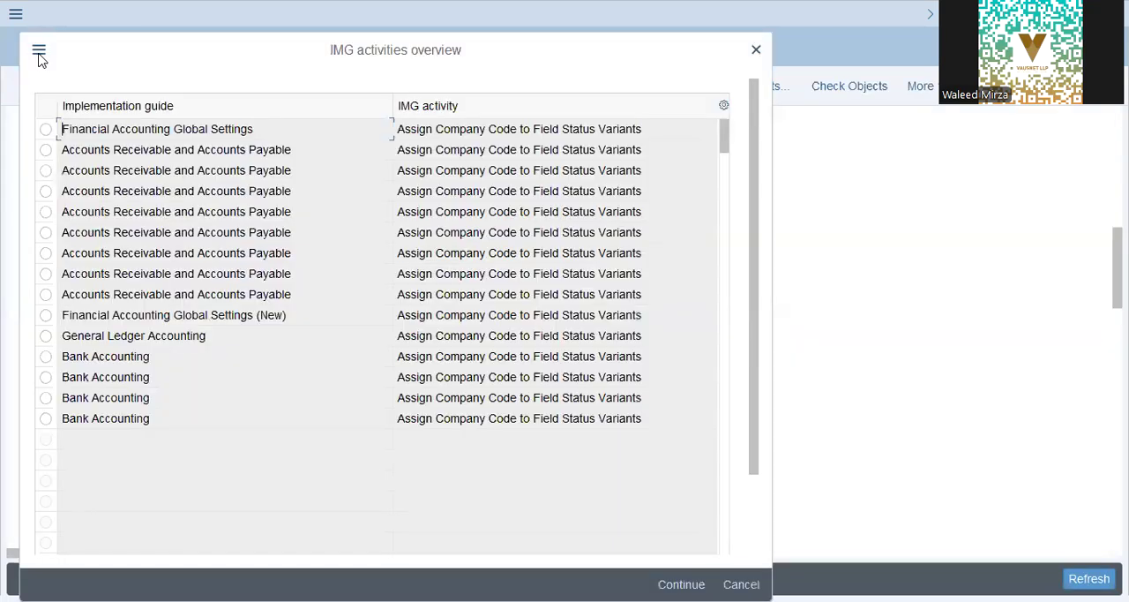
left_click(760, 51)
- Open Assign Variants to Company Code and check the posting period variant assigned to company code DAP9
left_click(418, 257)
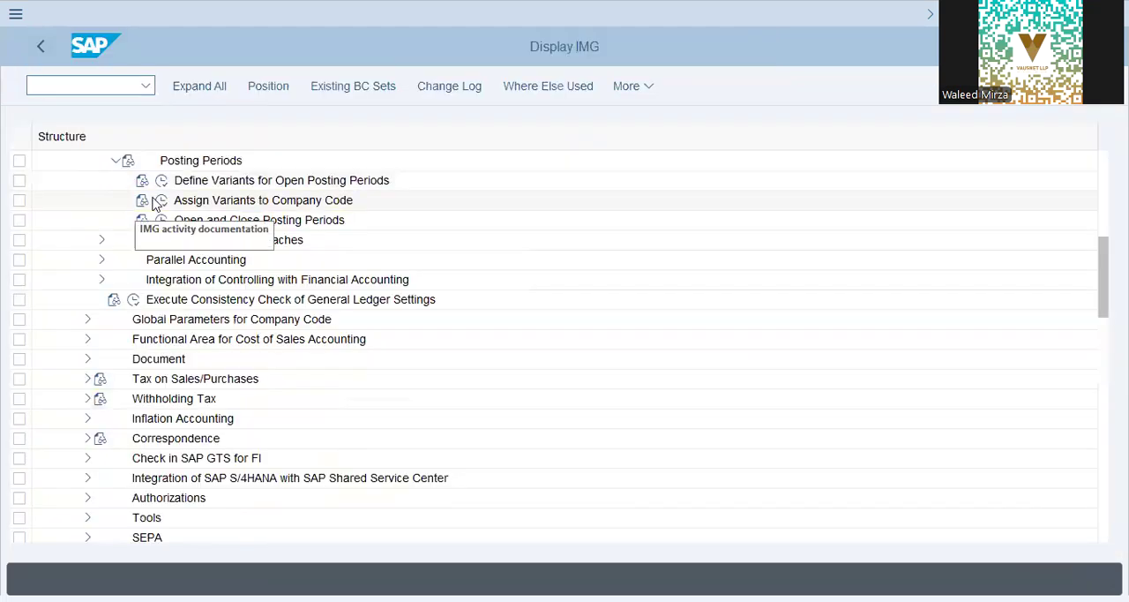
left_click(164, 200)
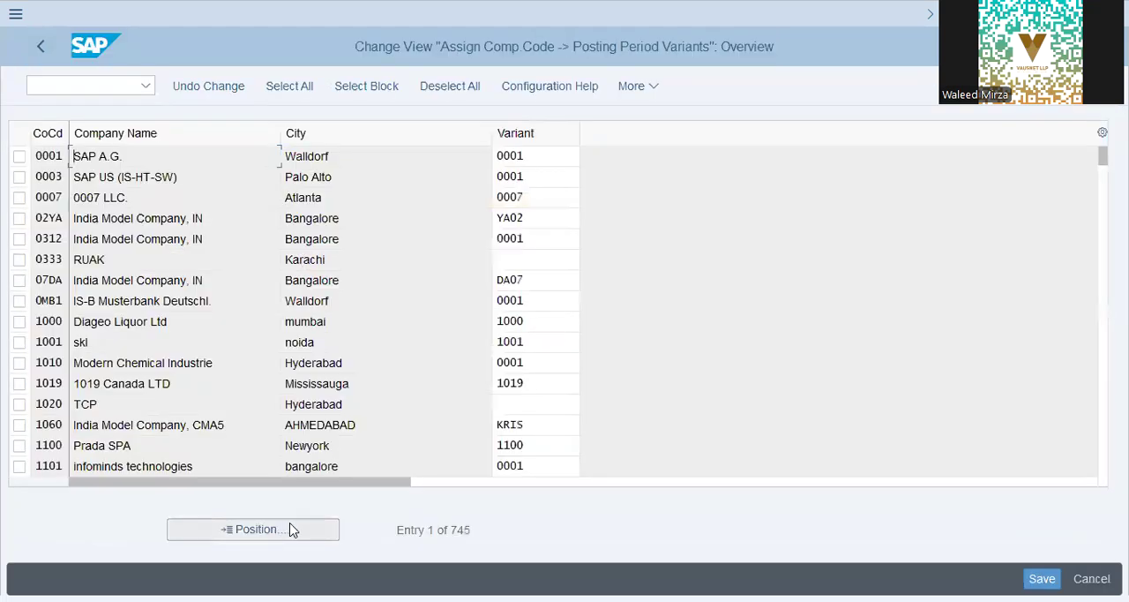
left_click(293, 529)
type("dap9")
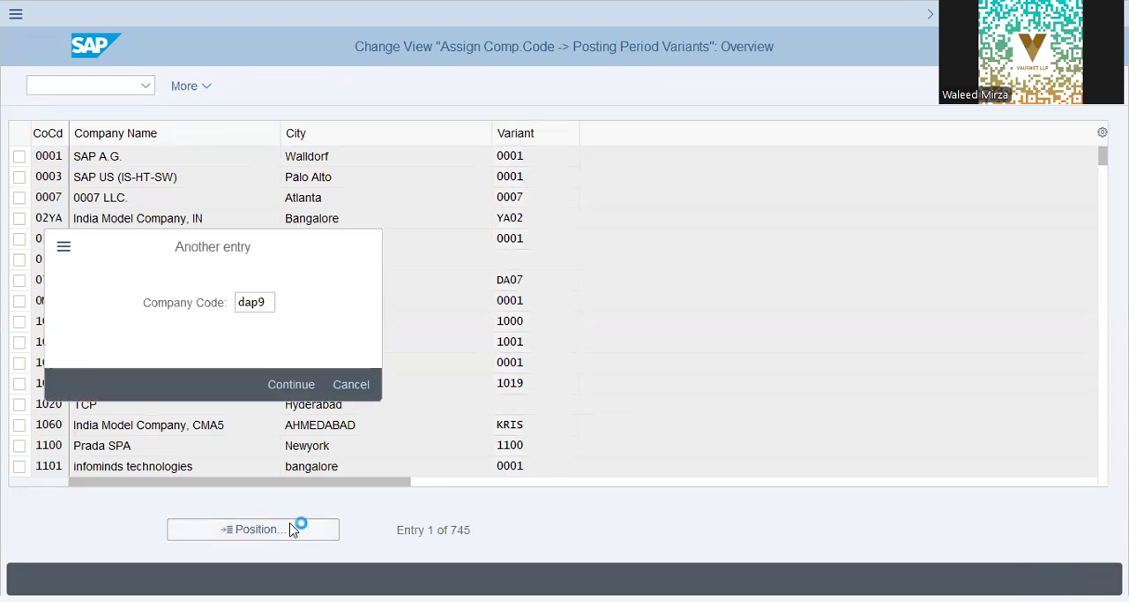
key("Return")
left_click(564, 150)
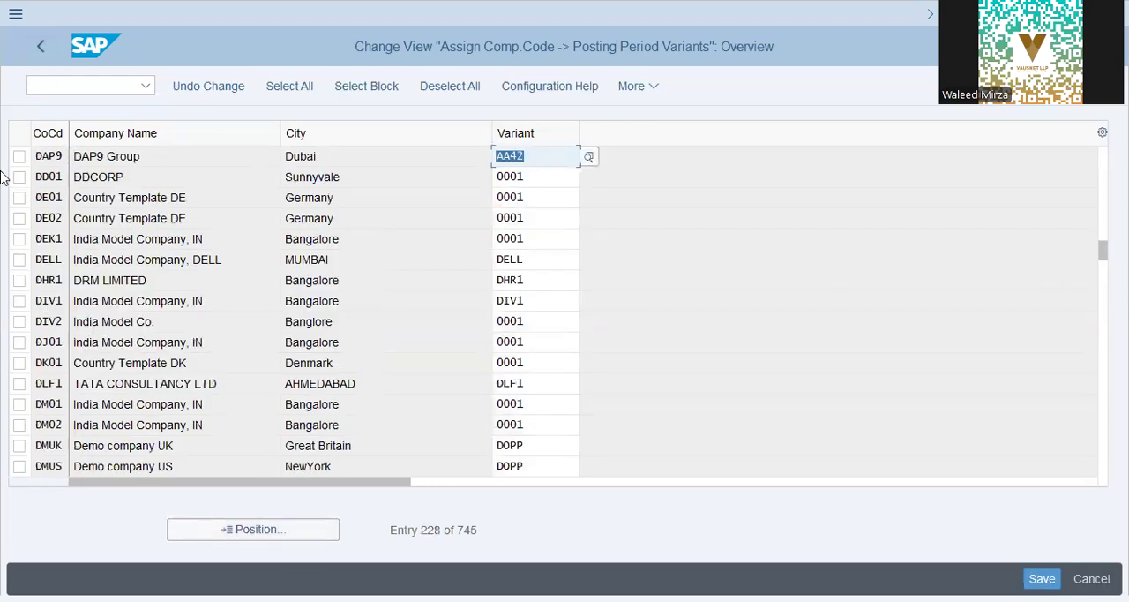
left_click(31, 48)
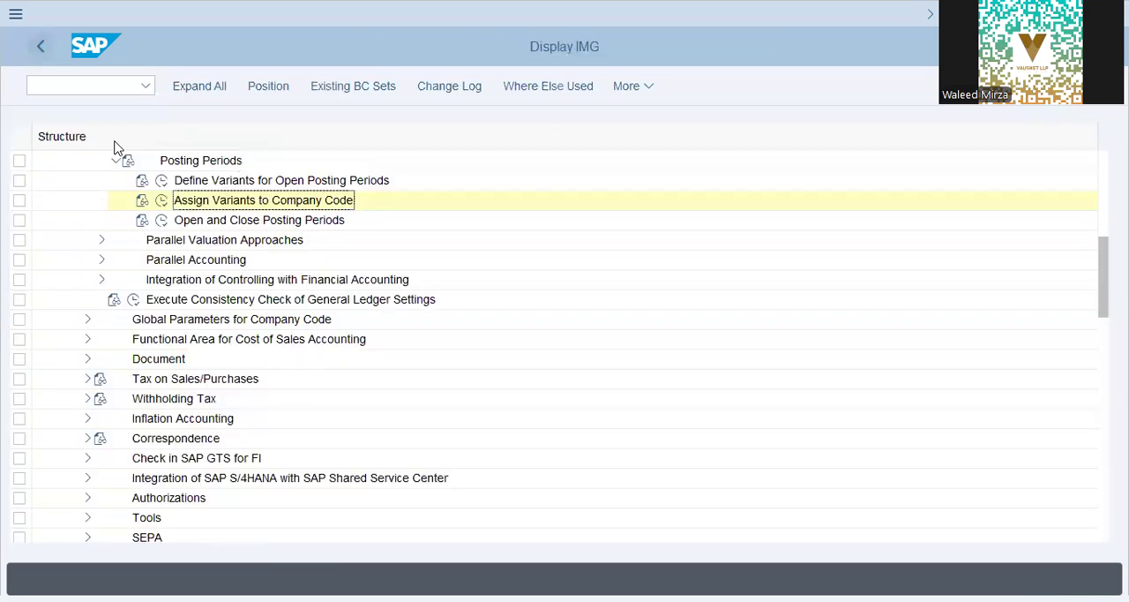
- Display the posting period intervals of variant AA42 in Open and Close Posting Periods
left_click(163, 220)
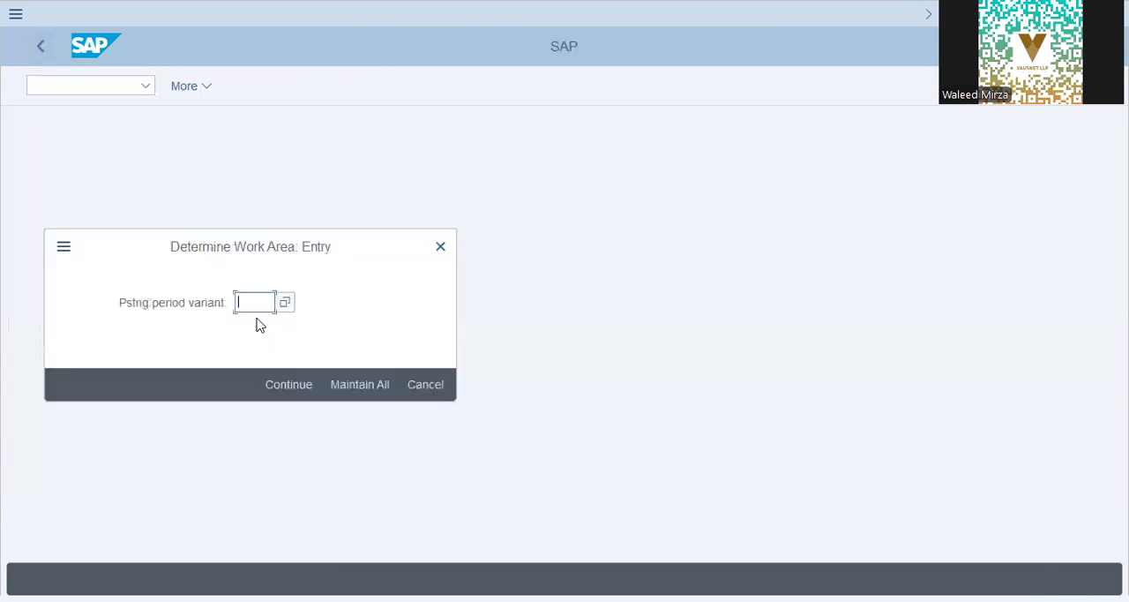
type("aa42")
left_click(287, 388)
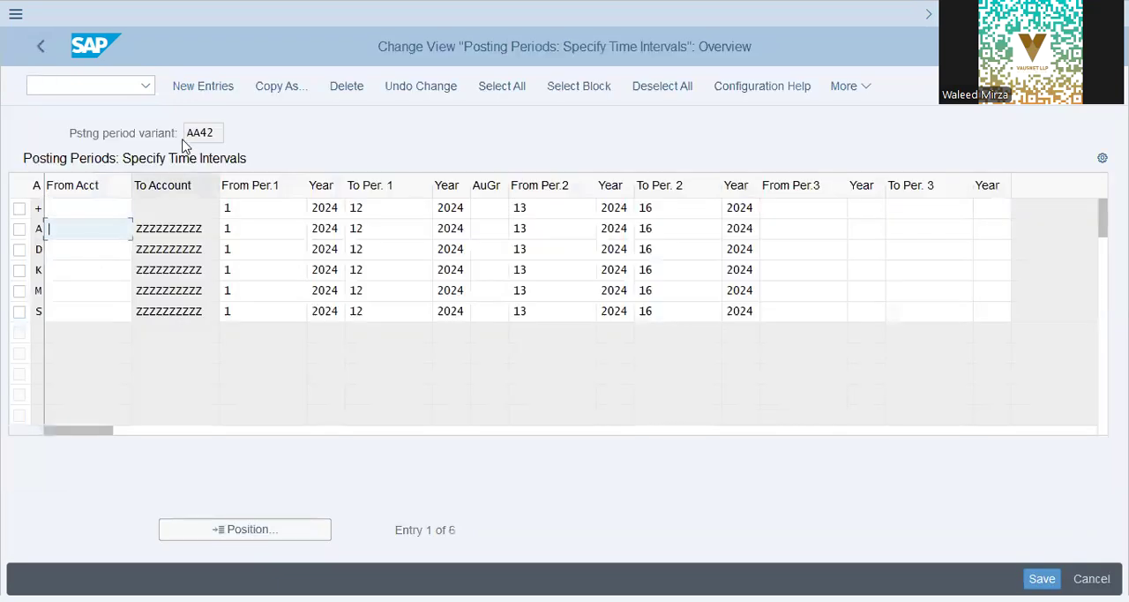
- Go through the account type rows A, D, K, M and S and their account ranges in posting period variant AA42
key("Tab")
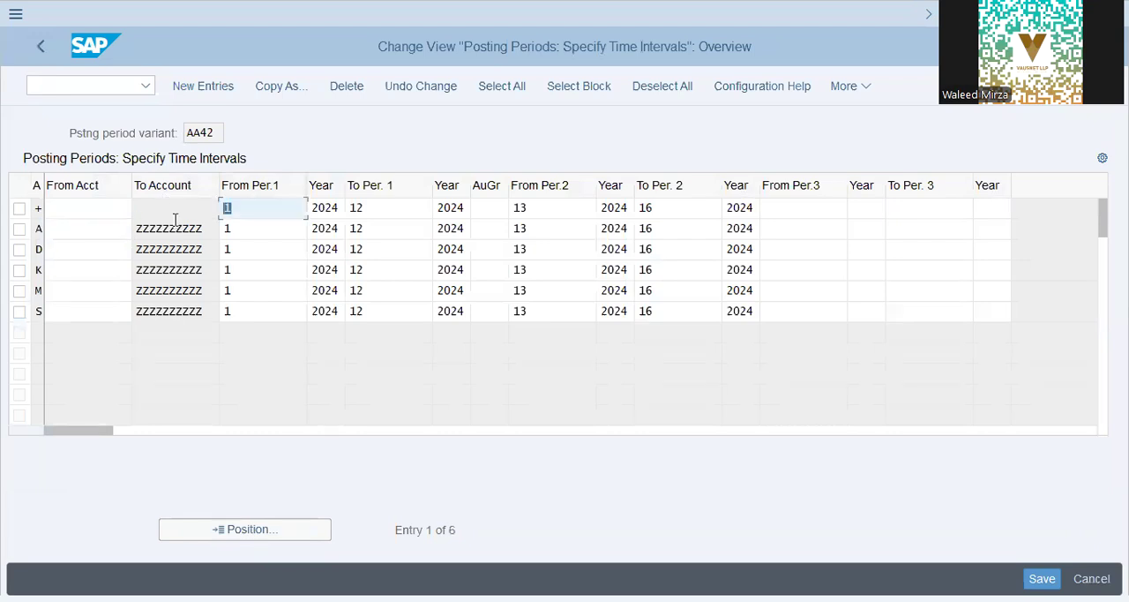
left_click(100, 233)
left_click(90, 252)
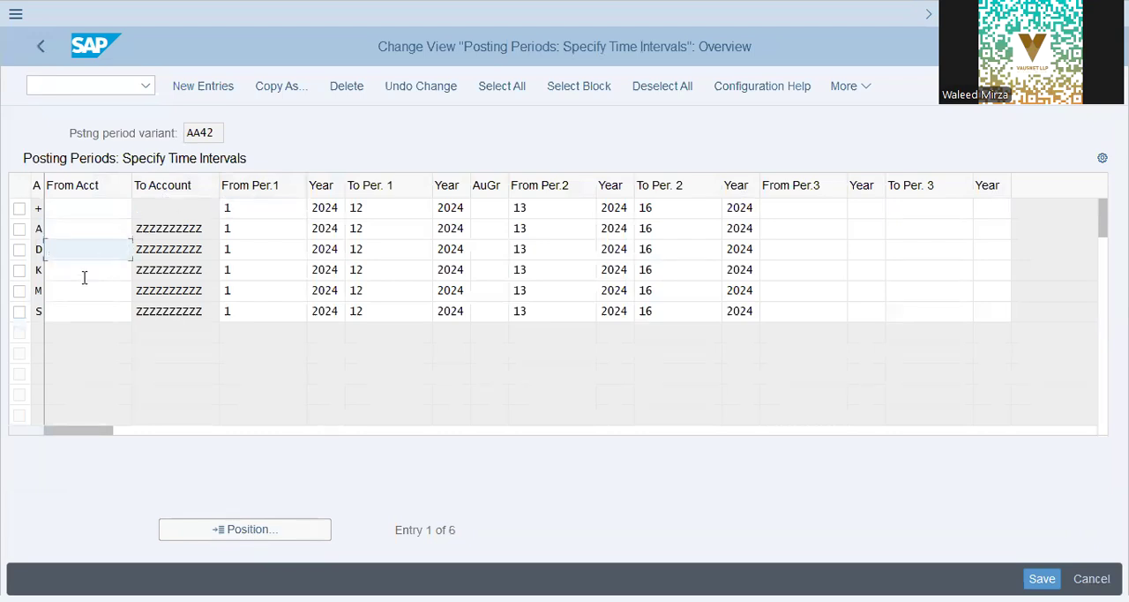
left_click(85, 274)
left_click(86, 292)
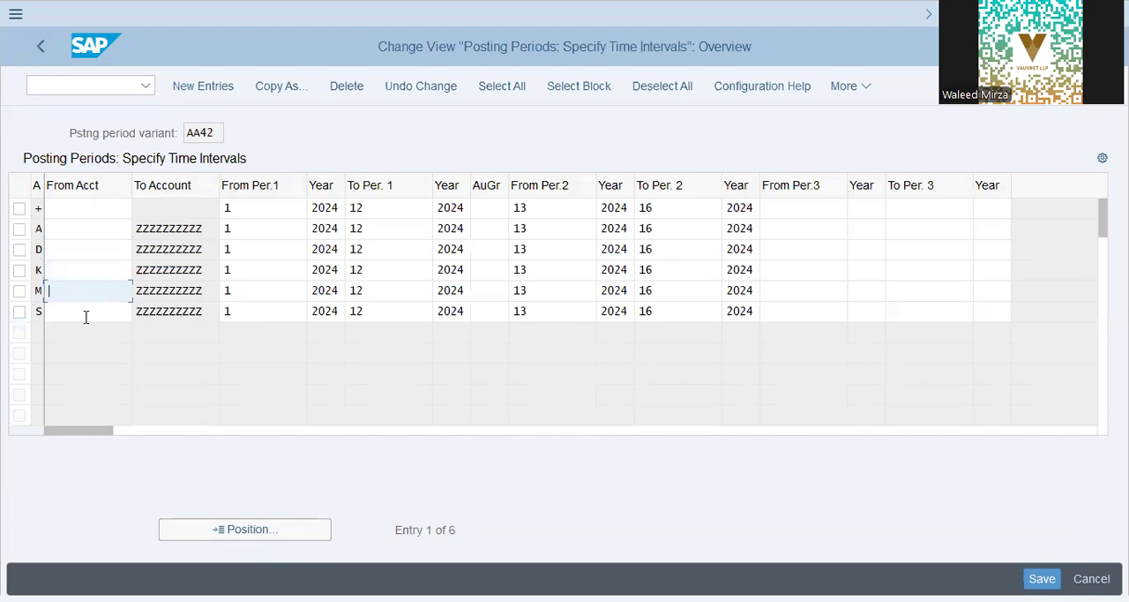
left_click(86, 311)
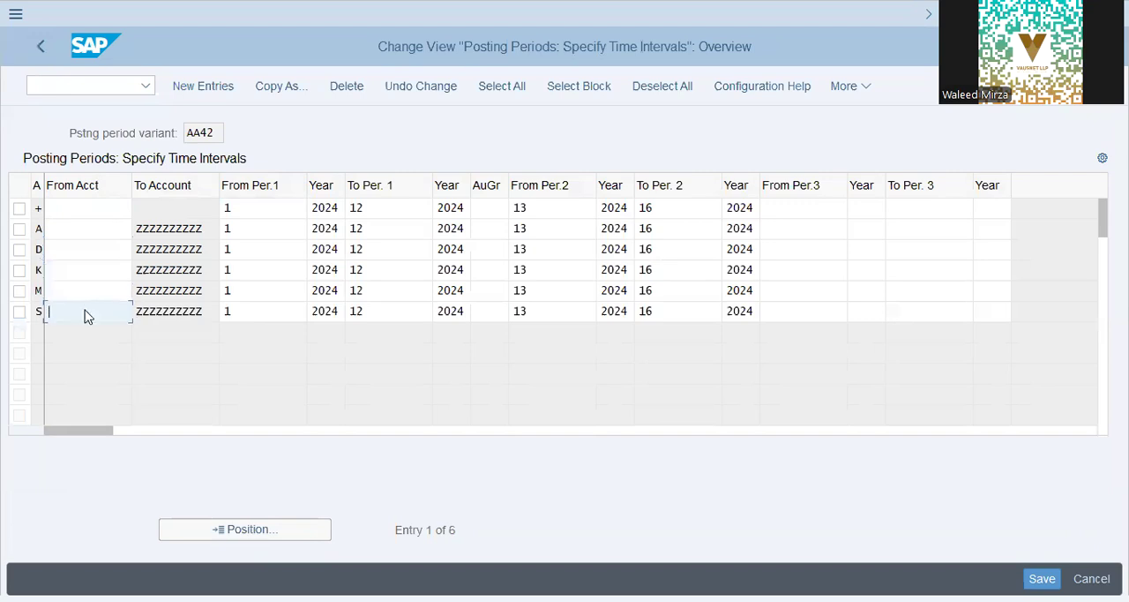
left_click(55, 231)
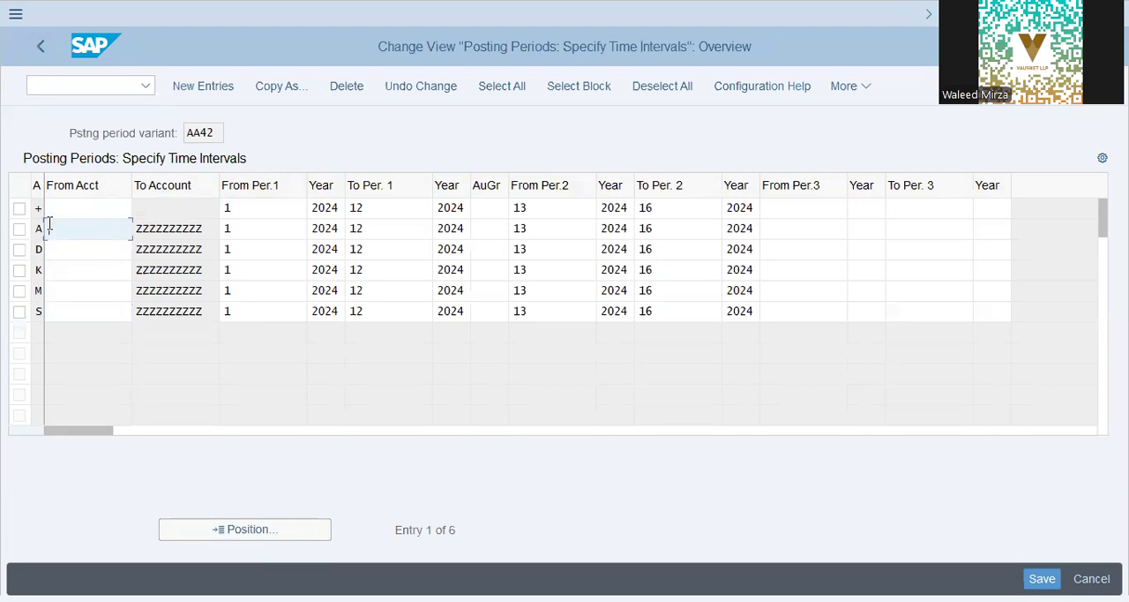
double_click(211, 232)
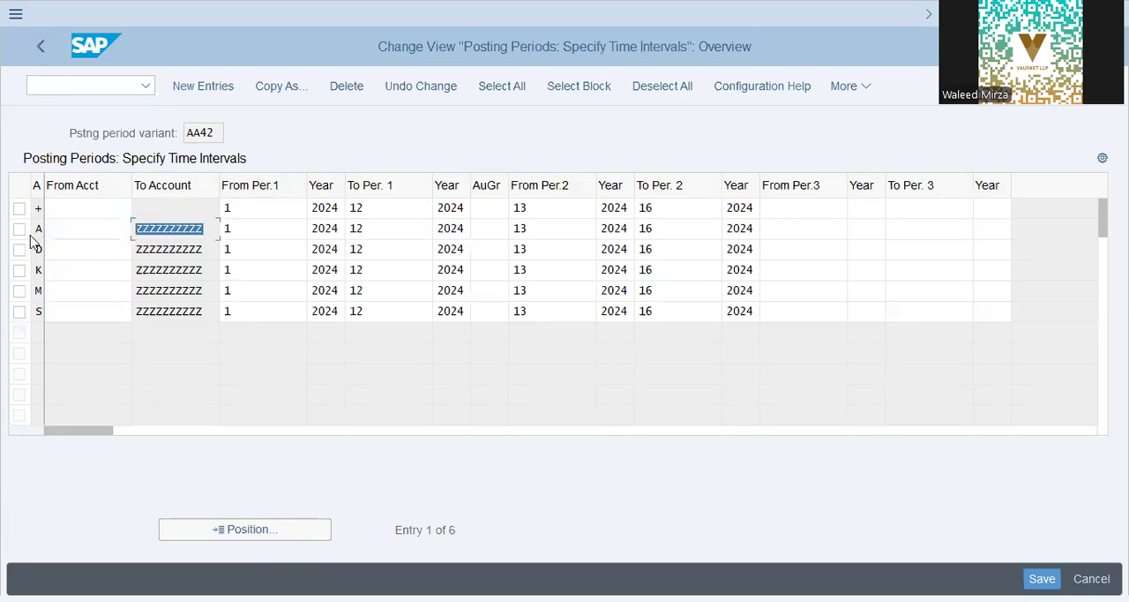
- Check the normal and special period intervals of variant AA42, and return to the transport request's activity list
left_click(257, 231)
left_click(258, 205)
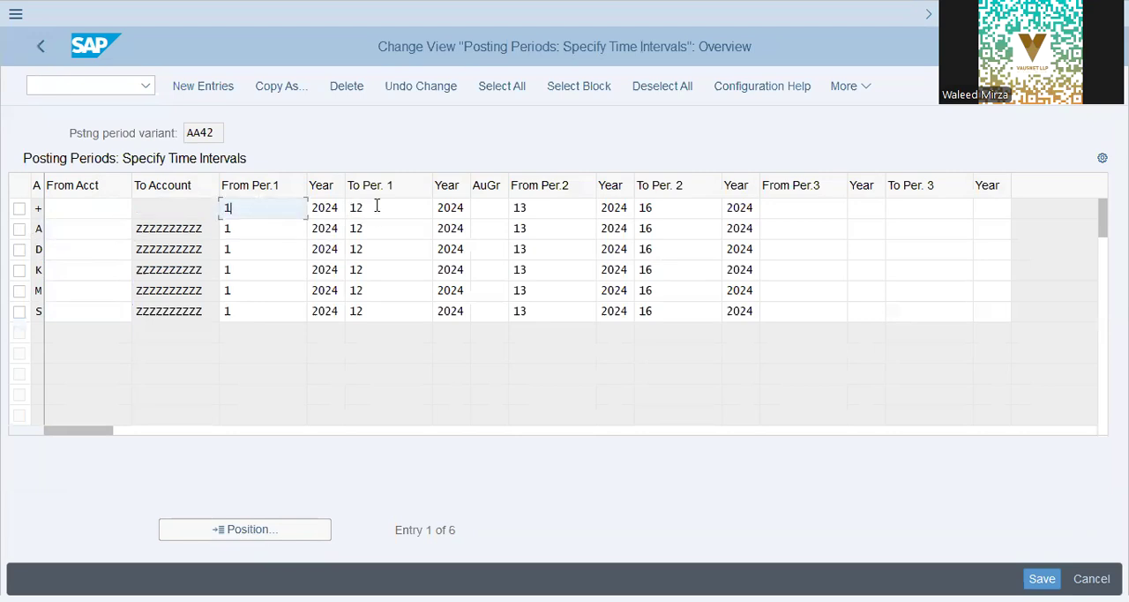
left_click(378, 206)
left_click(528, 208)
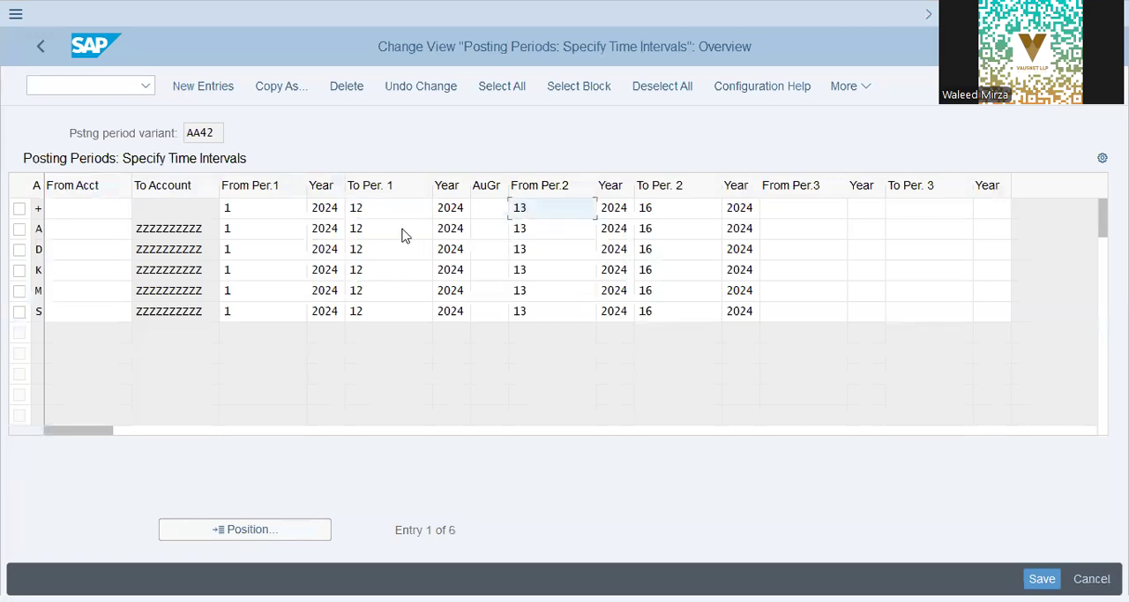
left_click(372, 215)
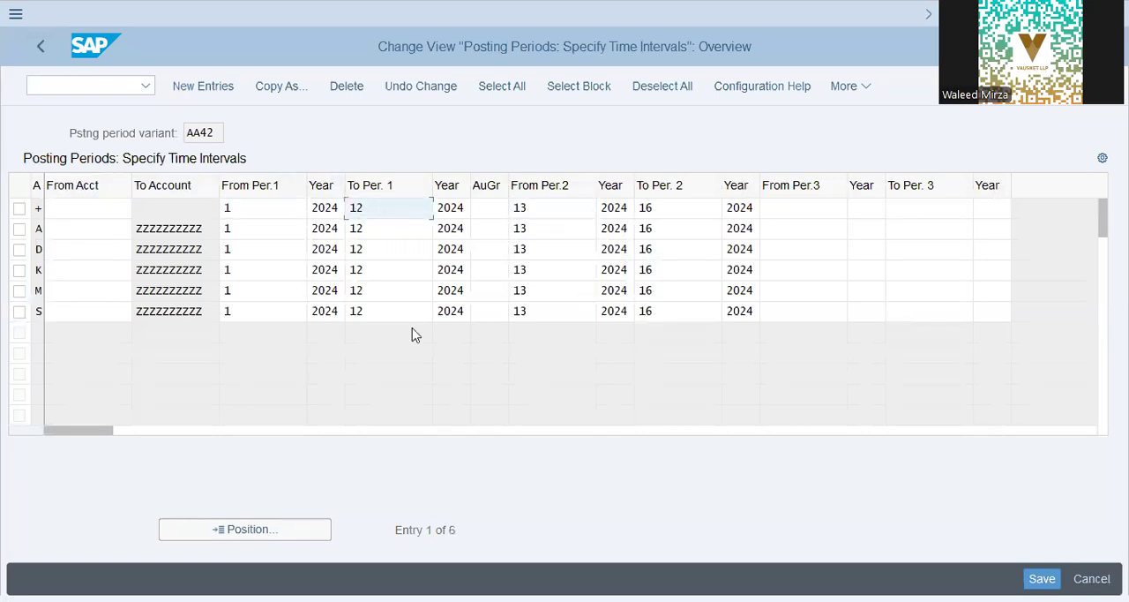
left_click(536, 203)
left_click(677, 208)
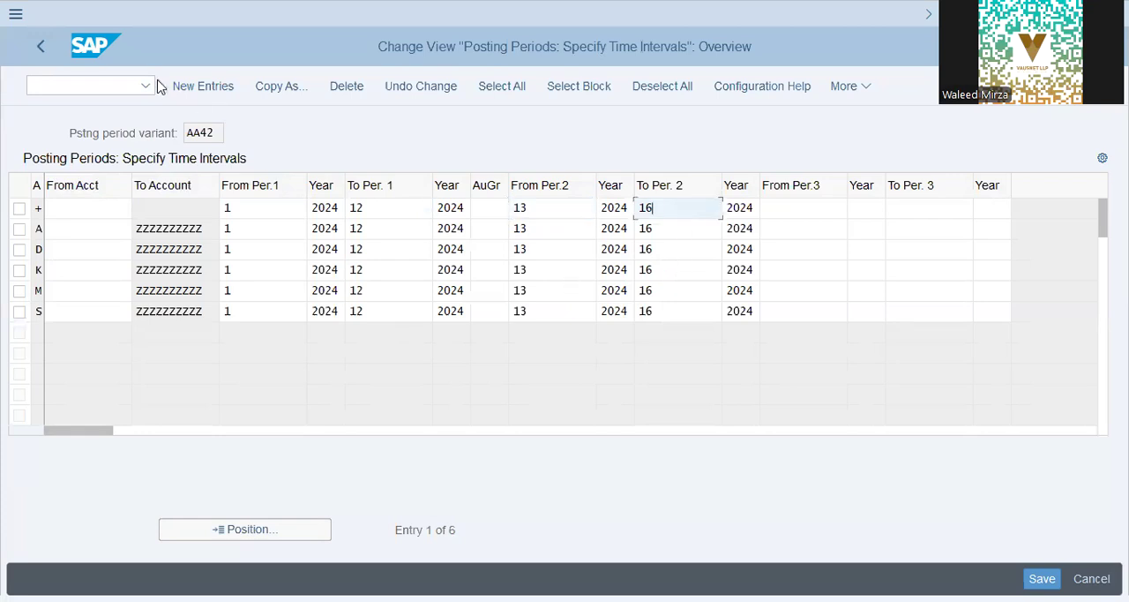
left_click(37, 49)
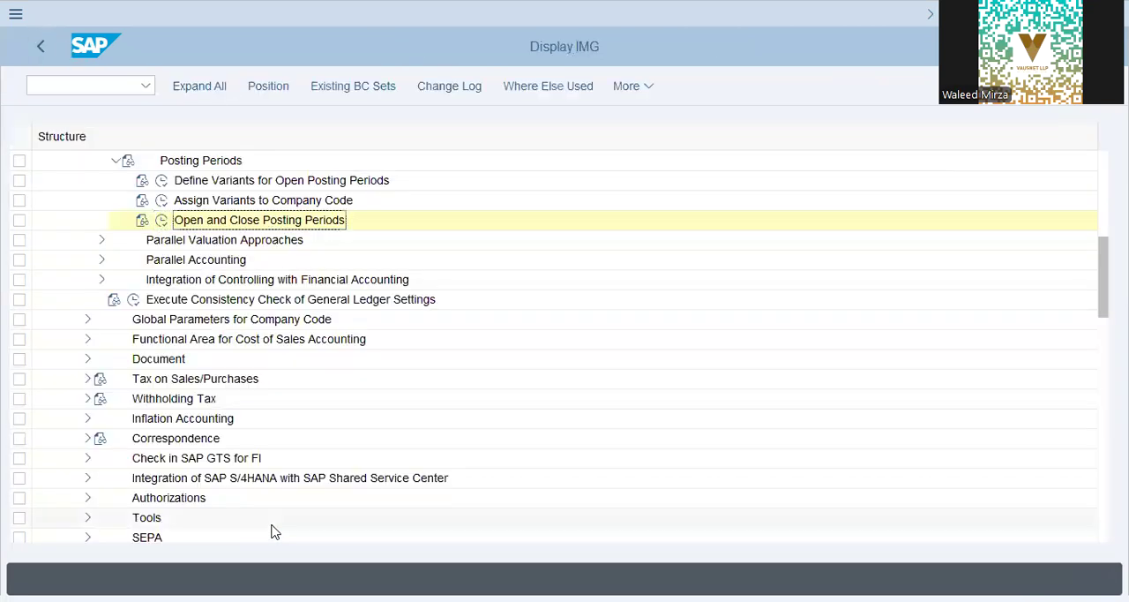
left_click(28, 42)
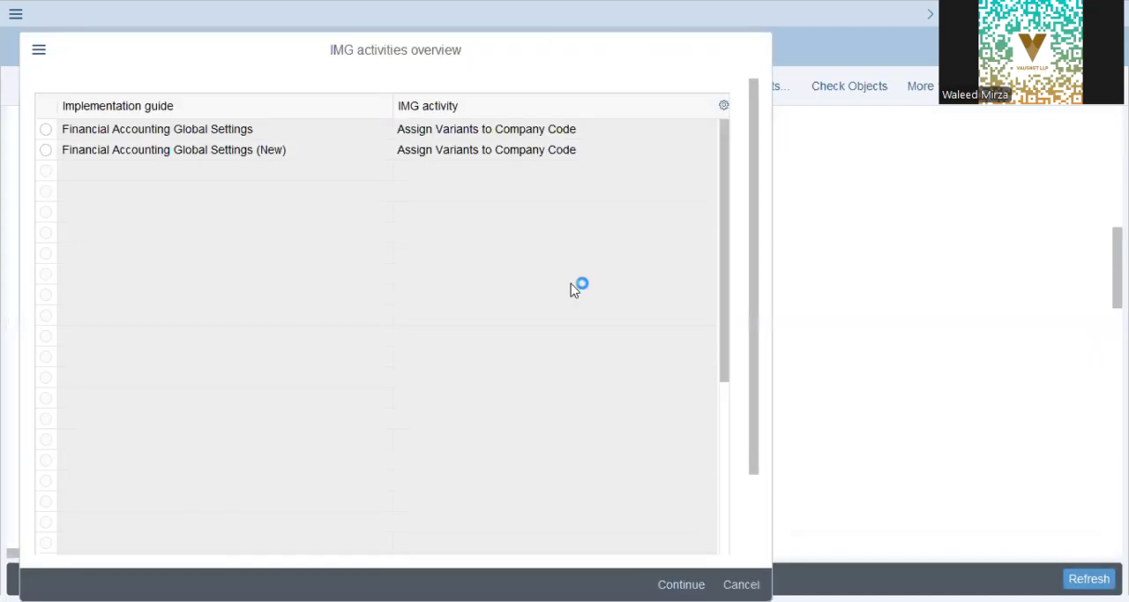
key("Escape")
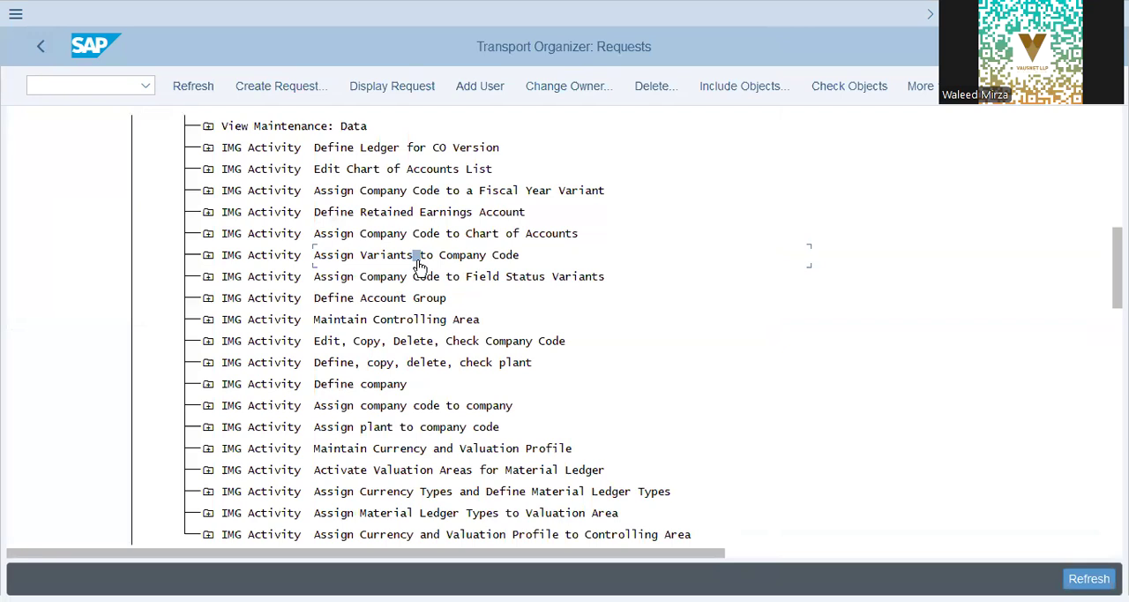
- Open Define Account Group through the request's Assign Company Code to Chart of Accounts activity and find chart of accounts DAP9
double_click(439, 240)
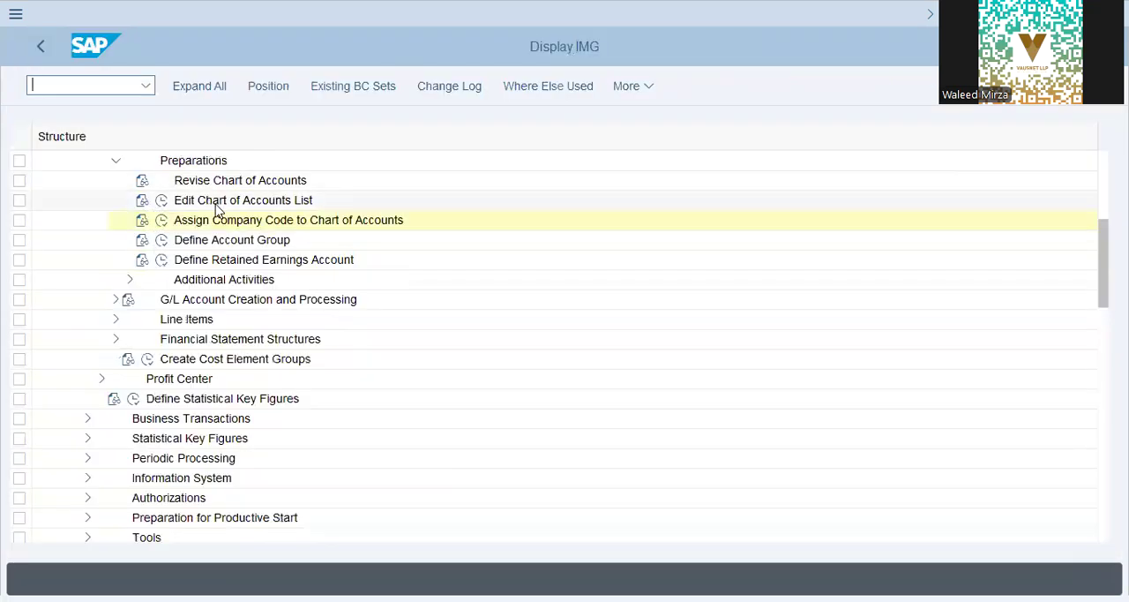
left_click(213, 220)
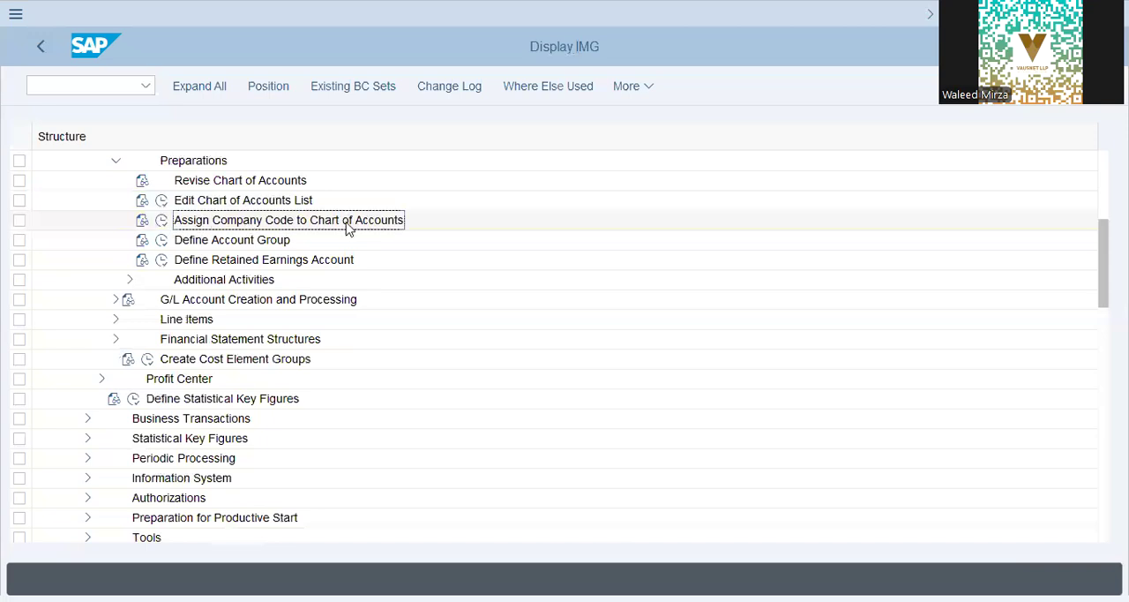
left_click(162, 240)
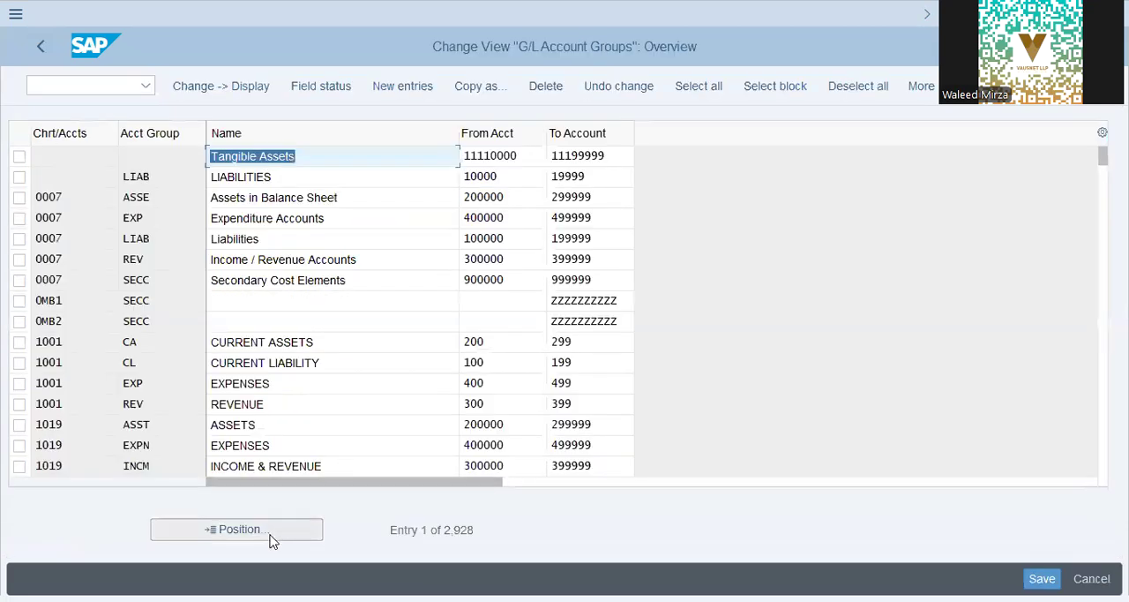
left_click(275, 535)
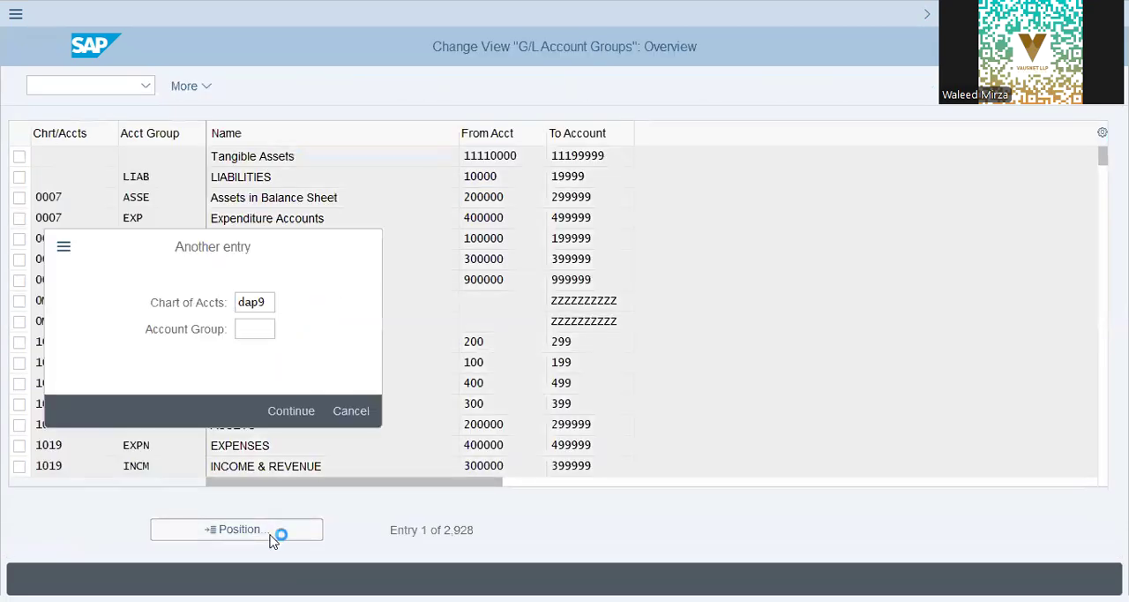
left_click(311, 411)
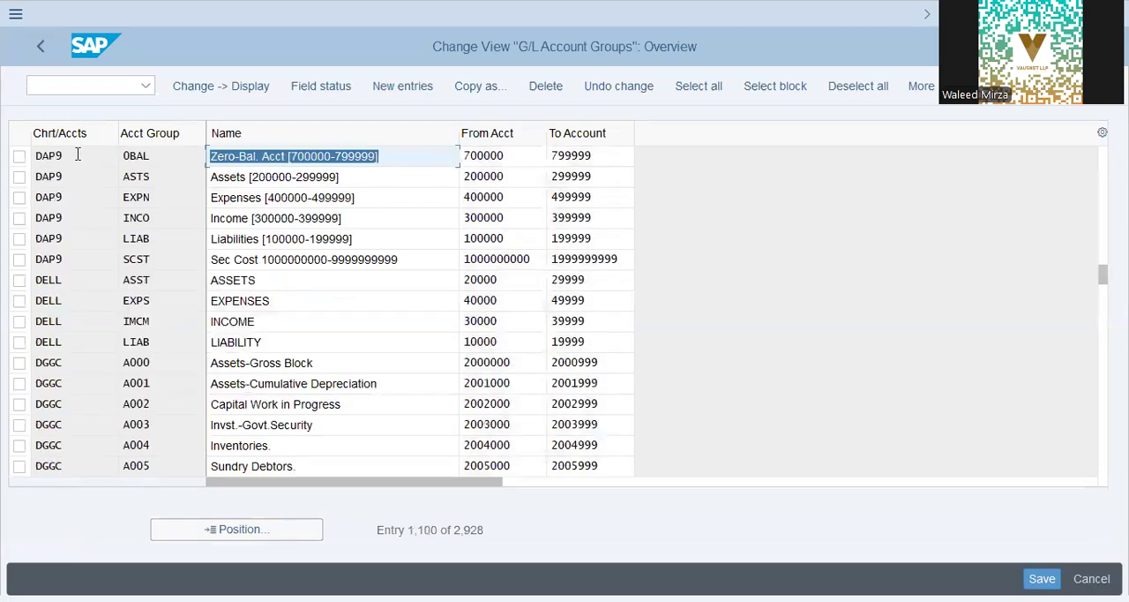
- Check the G/L account group names and account number ranges of chart of accounts DAP9, and return to the implementation guide
left_click(74, 218)
left_click(395, 165)
left_click(379, 181)
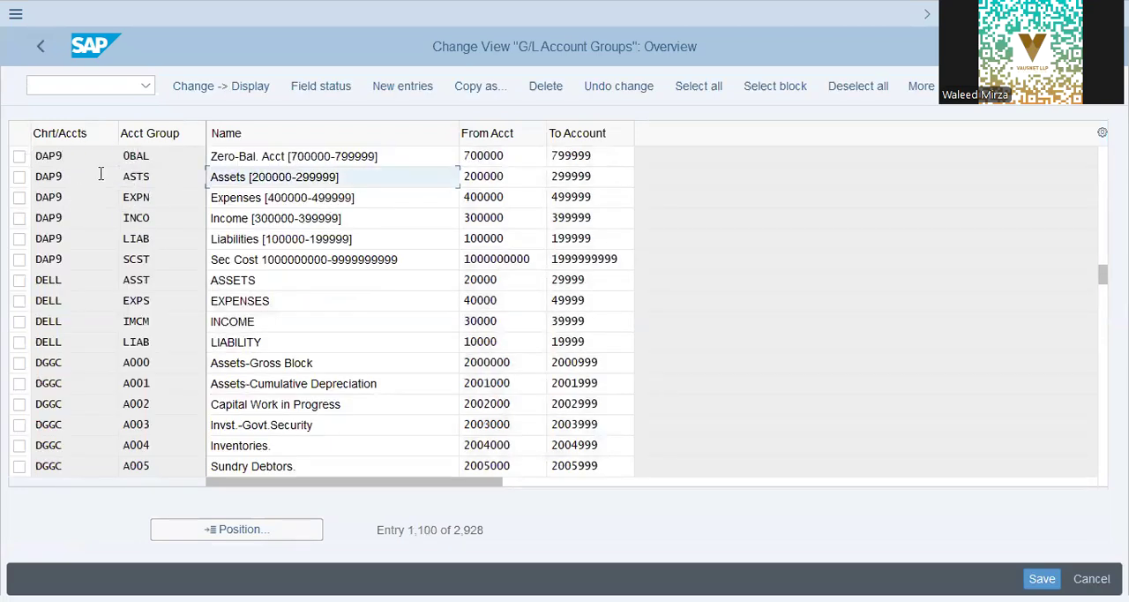
left_click(496, 173)
left_click(513, 162)
left_click(602, 156)
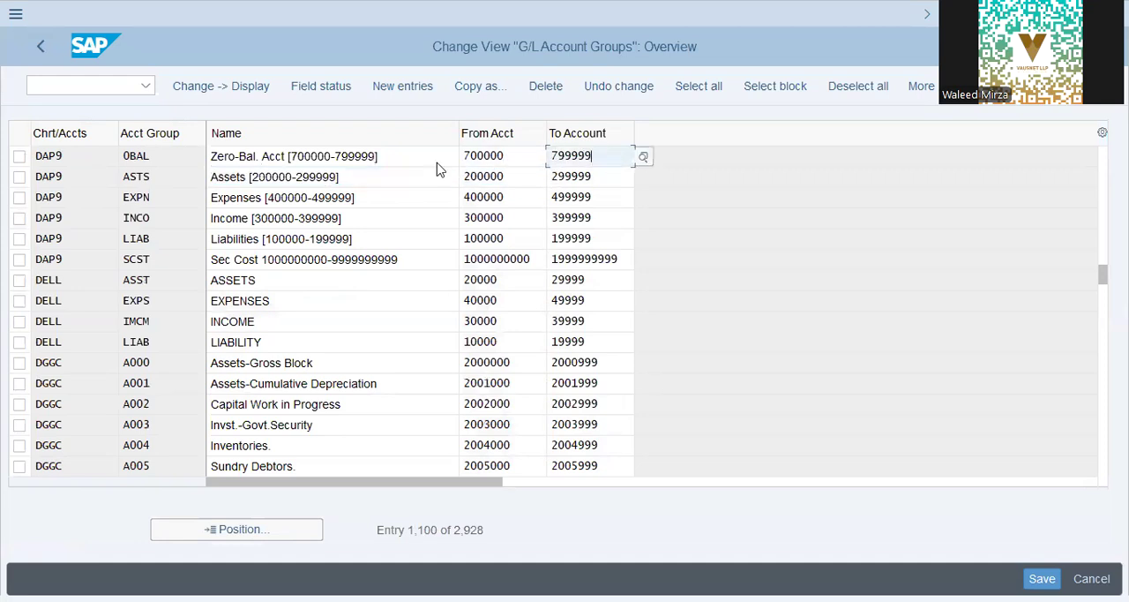
left_click(405, 151)
left_click(434, 198)
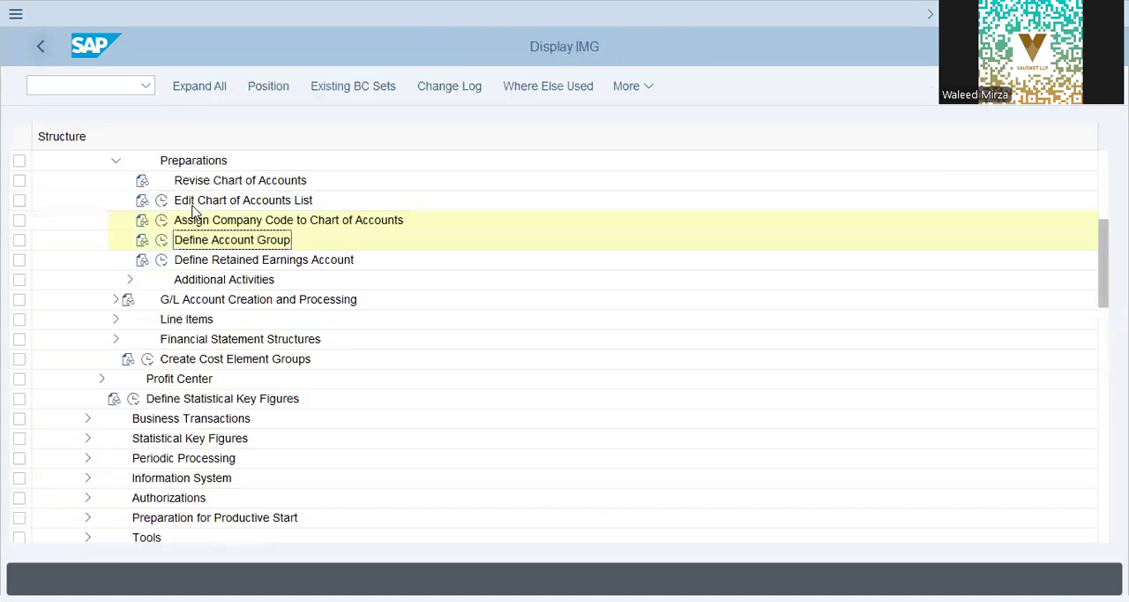
- Open Define Retained Earnings Account for chart of accounts DAP9
left_click(192, 225)
left_click(162, 260)
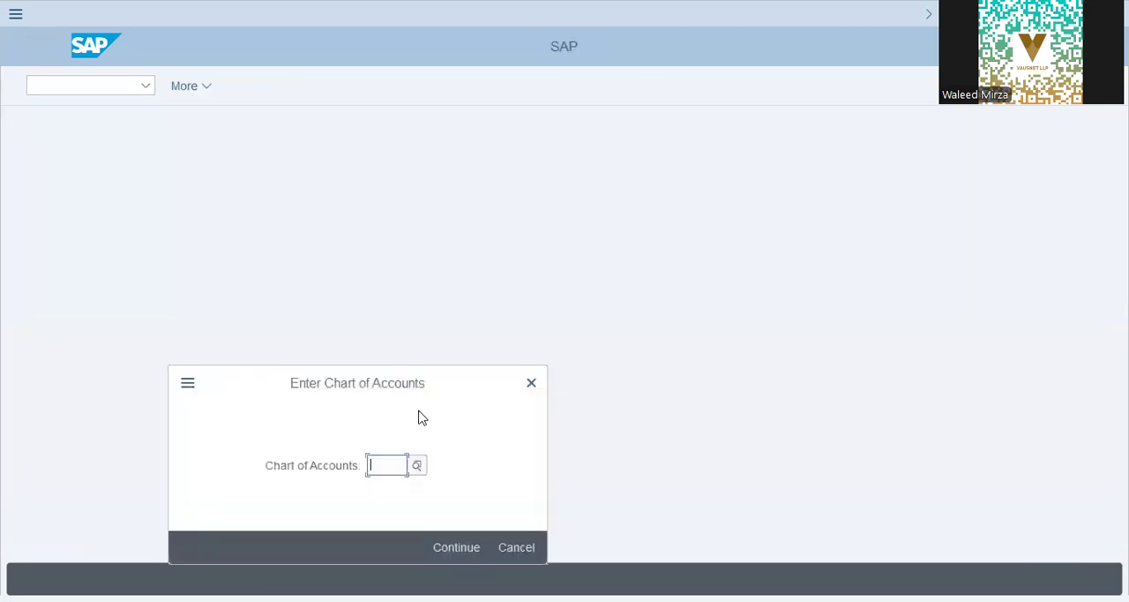
type("DAP9")
key("Return")
- Check the retained earnings account assigned for chart of accounts DAP9, and return to the transport request's activity list
double_click(168, 259)
left_click(168, 259)
left_click_drag(292, 137, 304, 135)
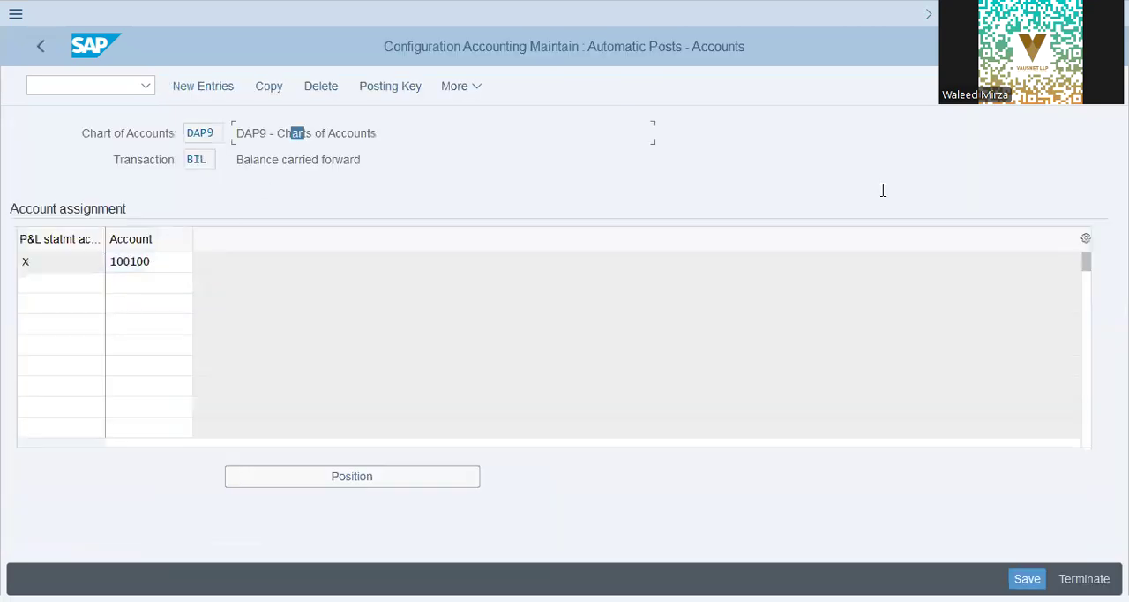
left_click(41, 45)
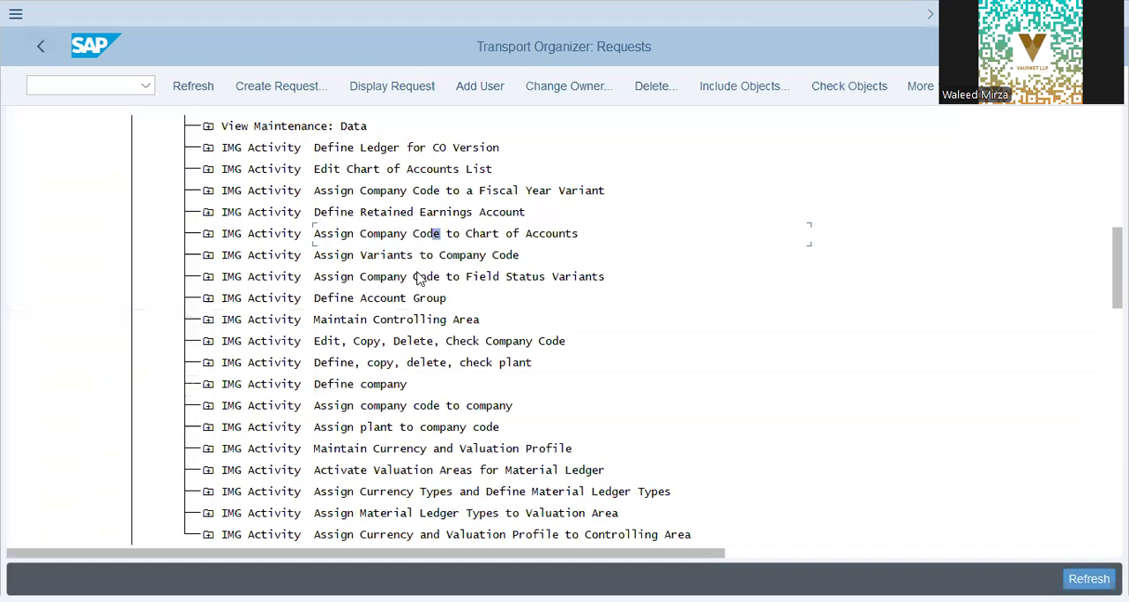
- Open Maintain Controlling Area from the transport request and display the basic data details of controlling area DAP9
left_click(420, 323)
left_click(137, 181)
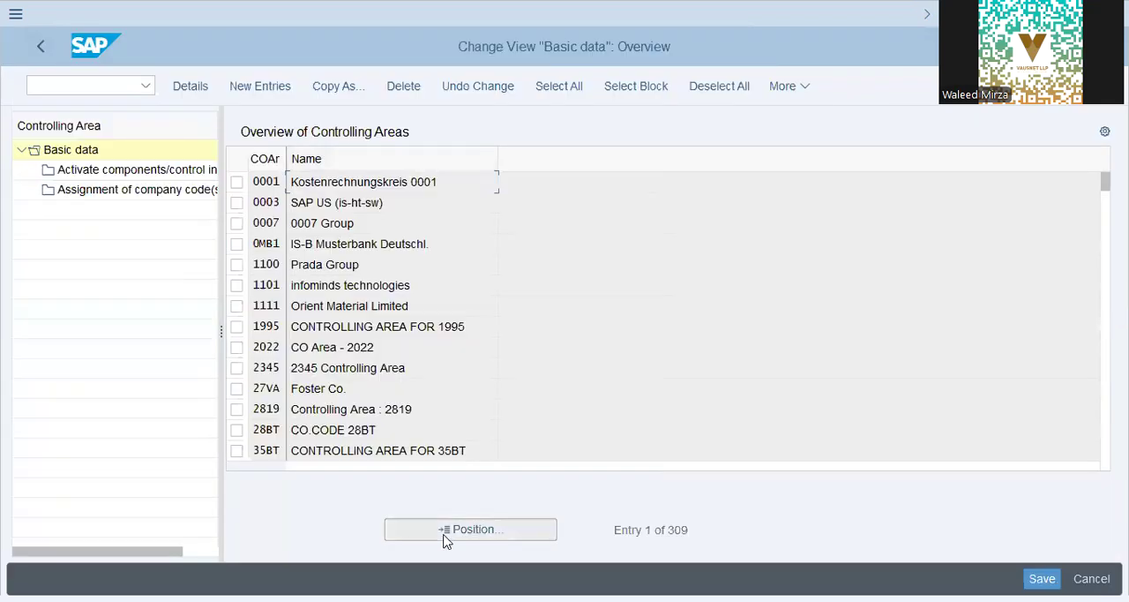
left_click(445, 534)
type("dap9")
key("Return")
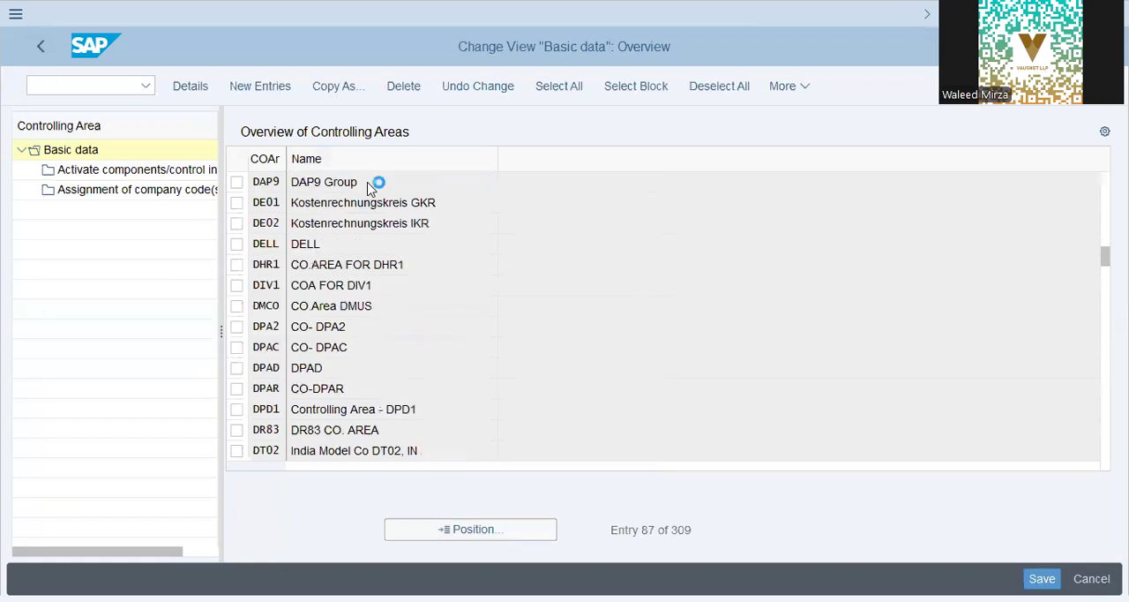
left_click(462, 188)
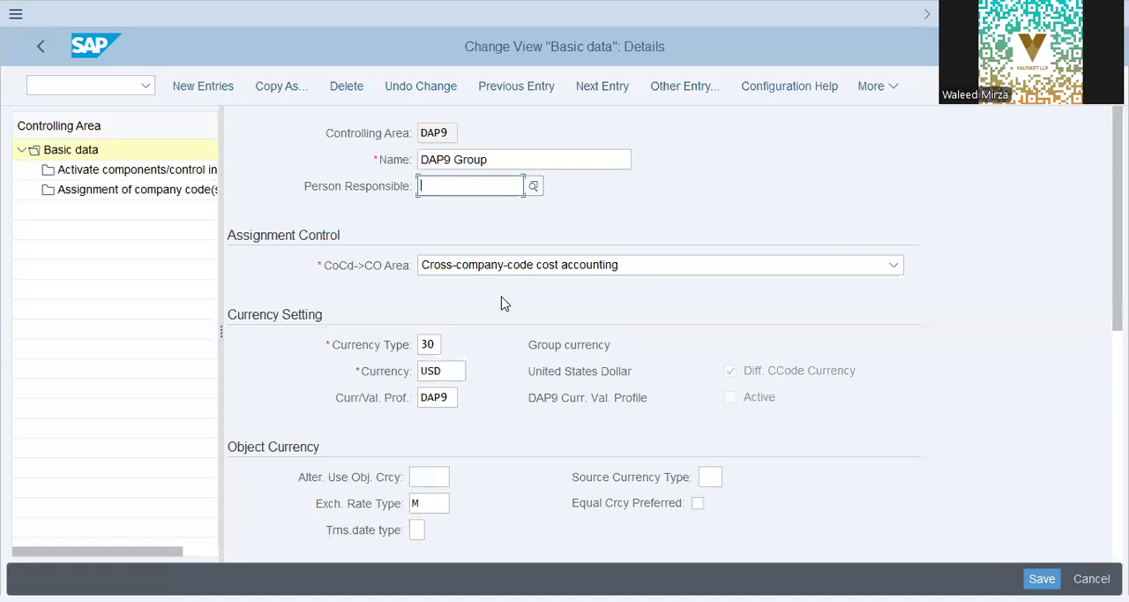
- Check the currency type and currency in the currency settings of controlling area DAP9
left_click(458, 371)
left_click(432, 346)
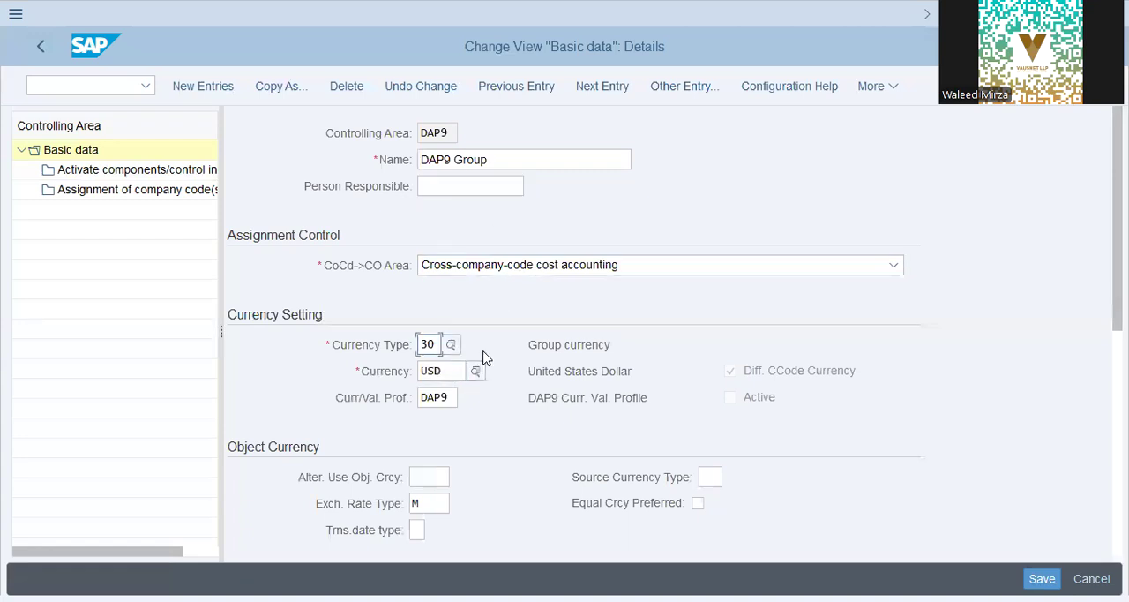
left_click_drag(525, 351, 928, 353)
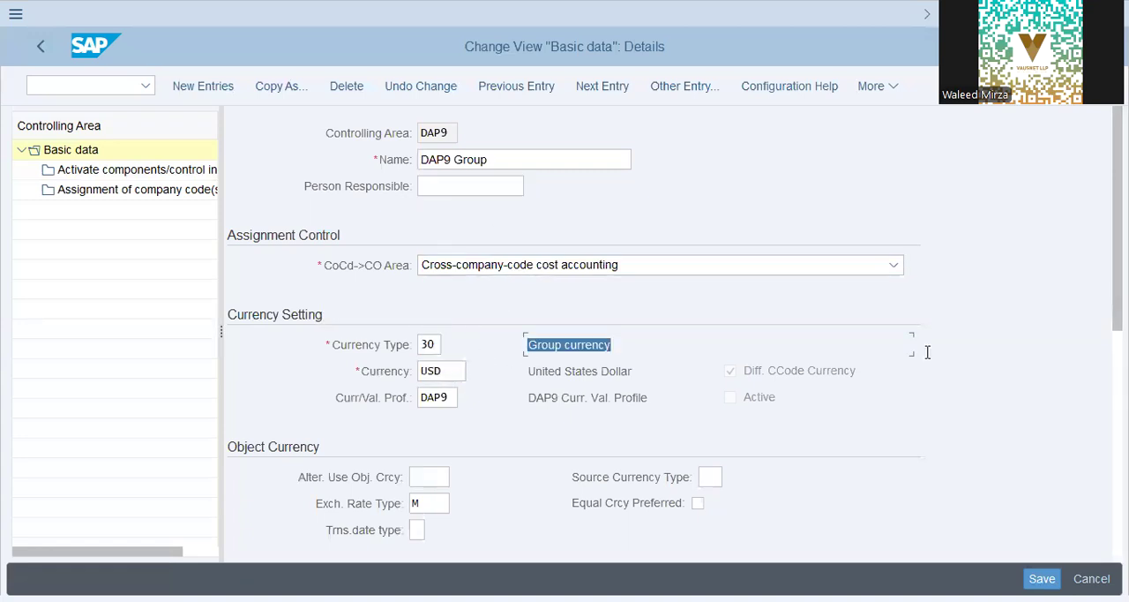
double_click(429, 344)
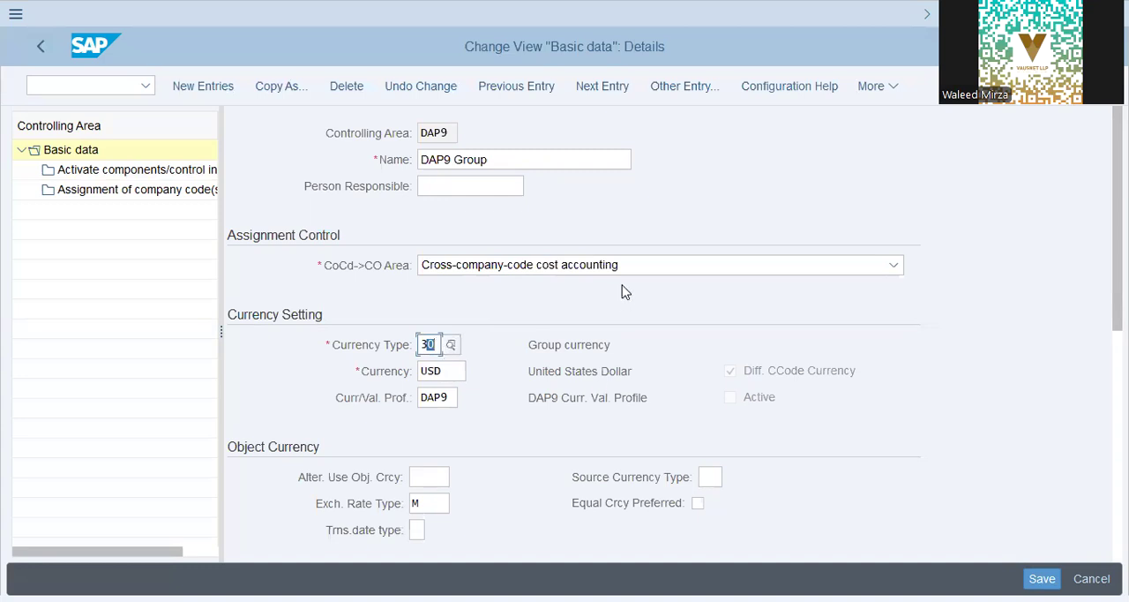
left_click(448, 371)
left_click(562, 370)
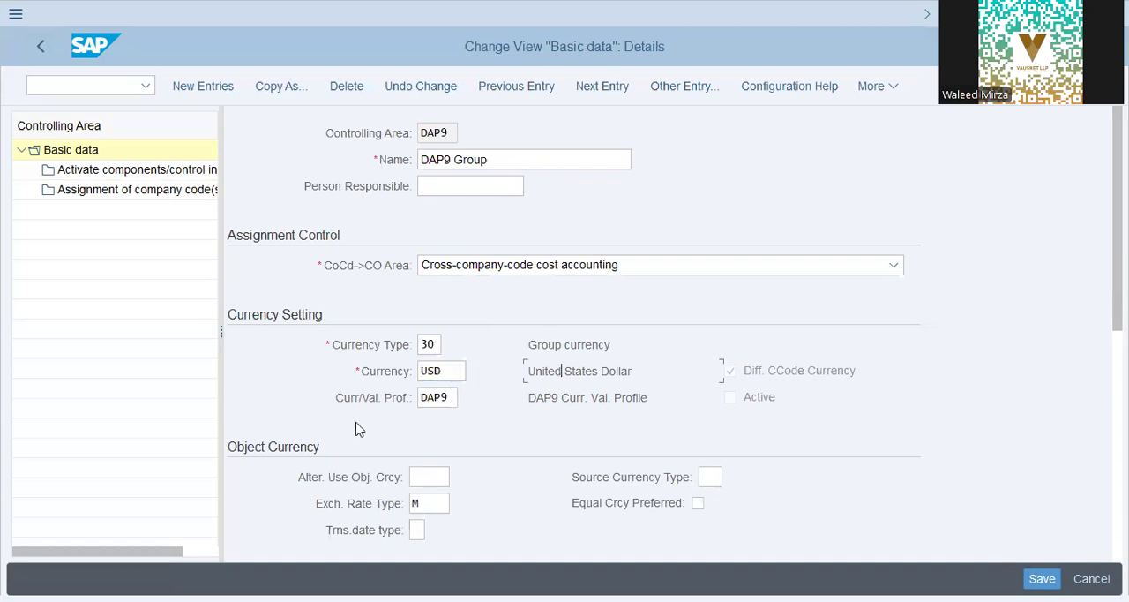
double_click(443, 372)
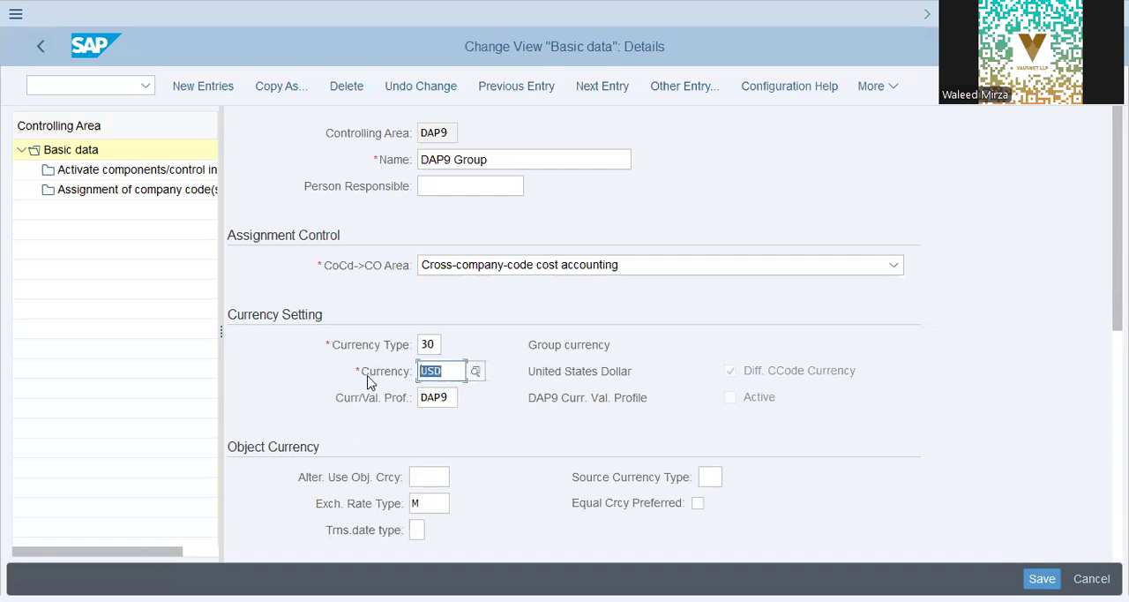
- Check the chart of accounts and fiscal year variant in the other settings of controlling area DAP9
scroll(362, 382, "down", 3)
scroll(362, 383, "down", 2)
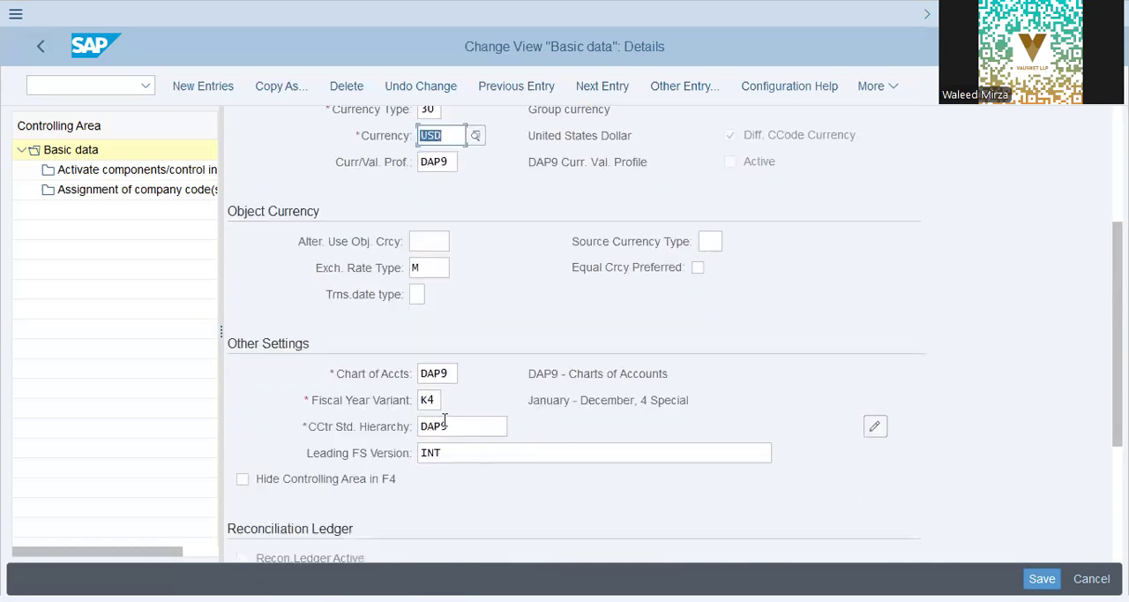
double_click(452, 373)
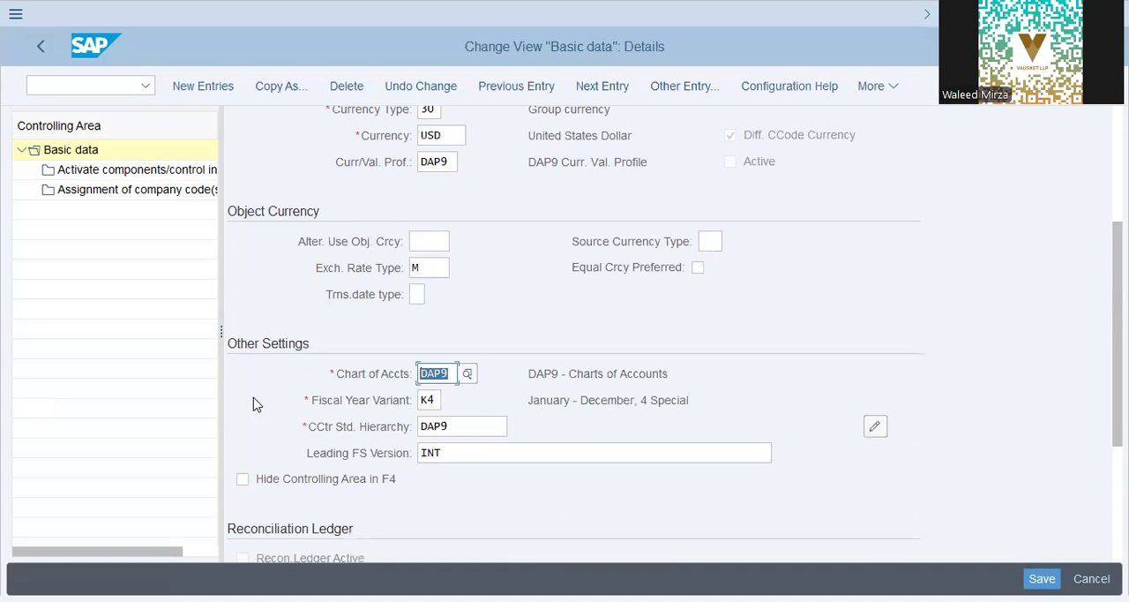
double_click(430, 401)
left_click_drag(540, 394, 706, 403)
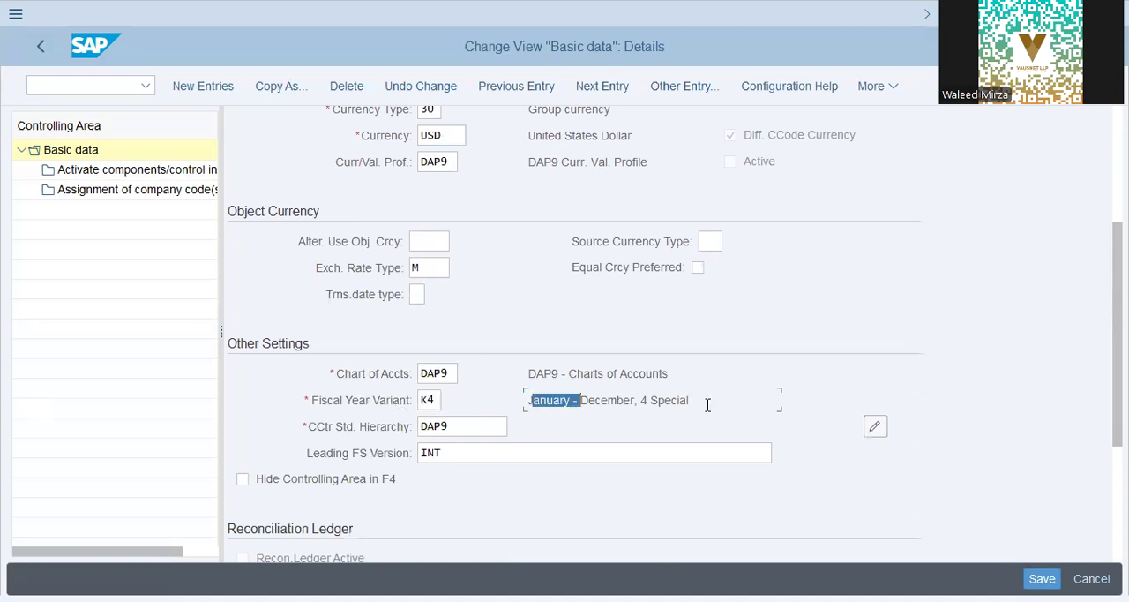
- Check the chart of accounts description and cost center standard hierarchy in the other settings of controlling area DAP9
left_click(597, 370)
left_click_drag(537, 374, 648, 421)
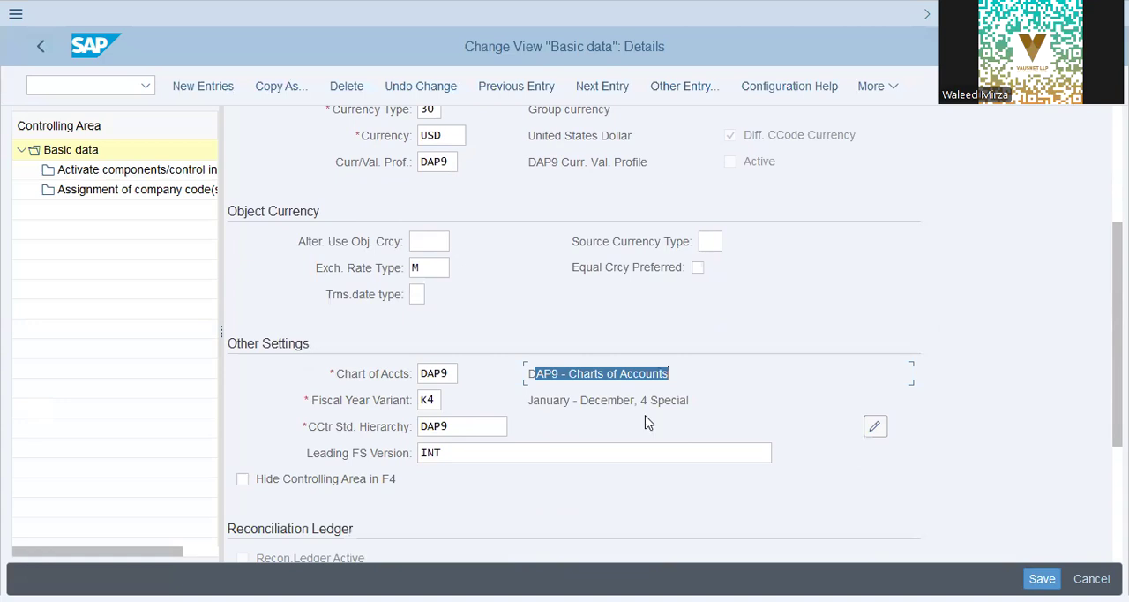
double_click(477, 428)
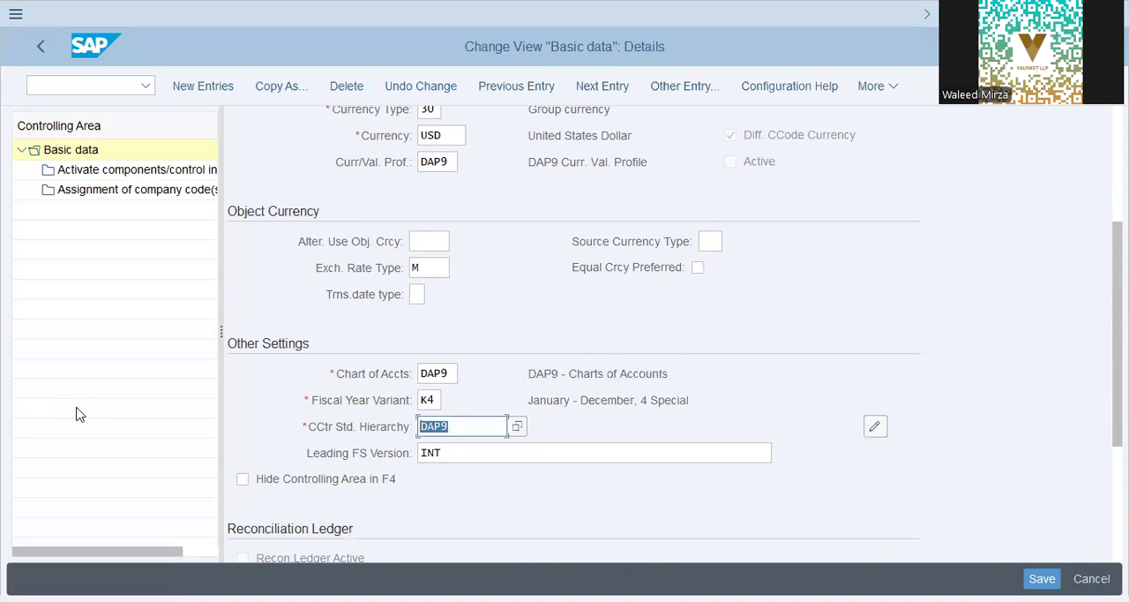
- Review the activated components and other control indicators of controlling area DAP9
left_click(79, 169)
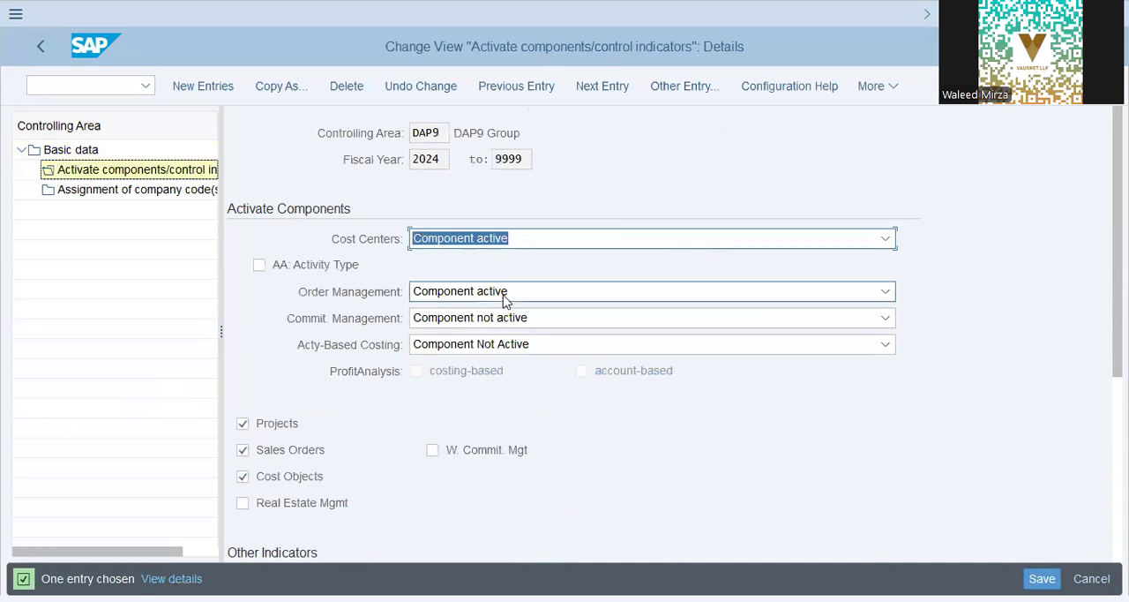
scroll(333, 471, "down", 1)
scroll(334, 469, "down", 1)
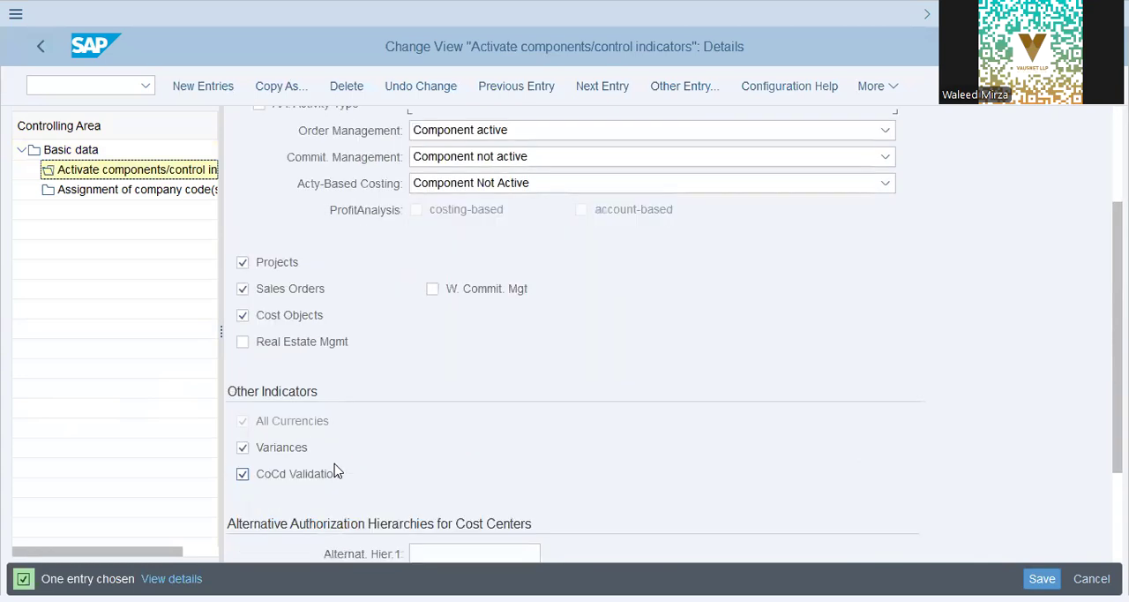
- Check the company code assigned to controlling area DAP9, and recheck the fiscal year variant in its basic data
left_click(177, 189)
left_click_drag(381, 261, 2, 275)
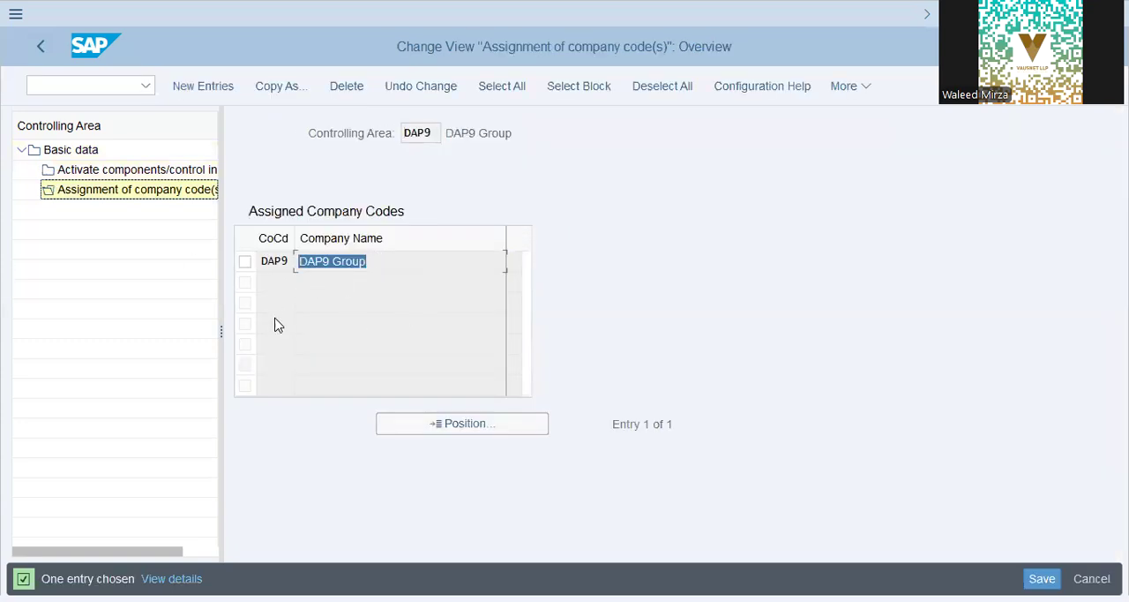
left_click(71, 150)
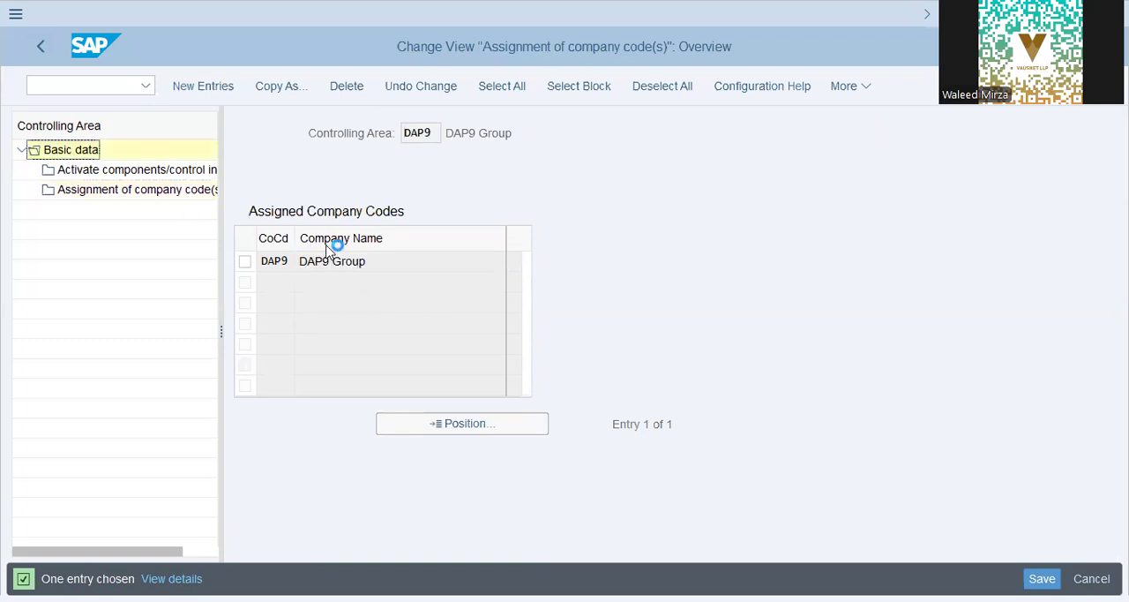
scroll(537, 407, "down", 3)
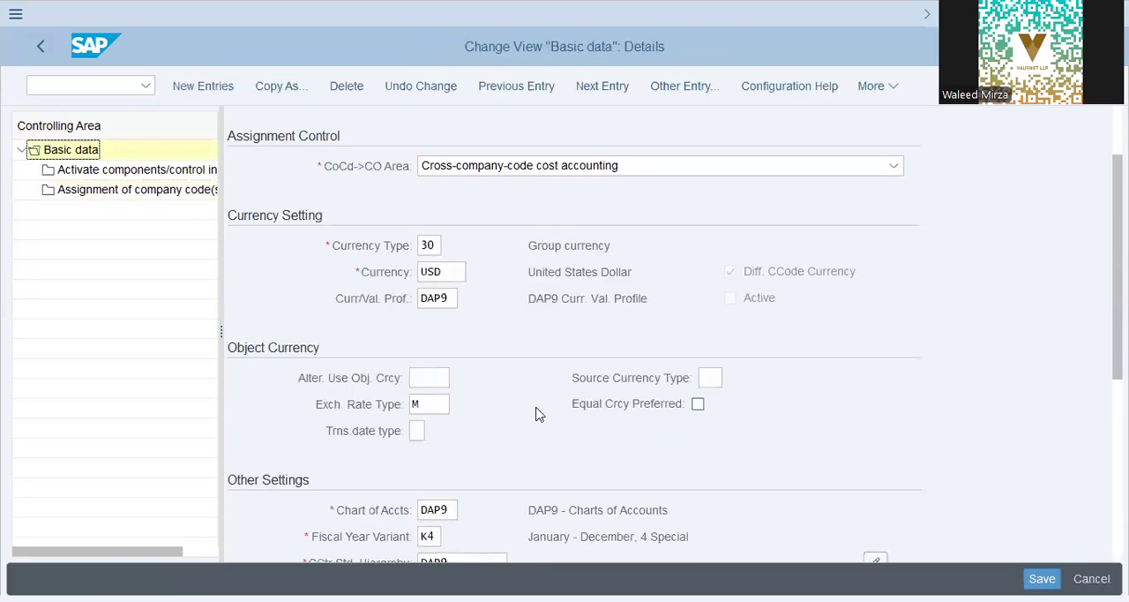
left_click_drag(706, 451, 844, 454)
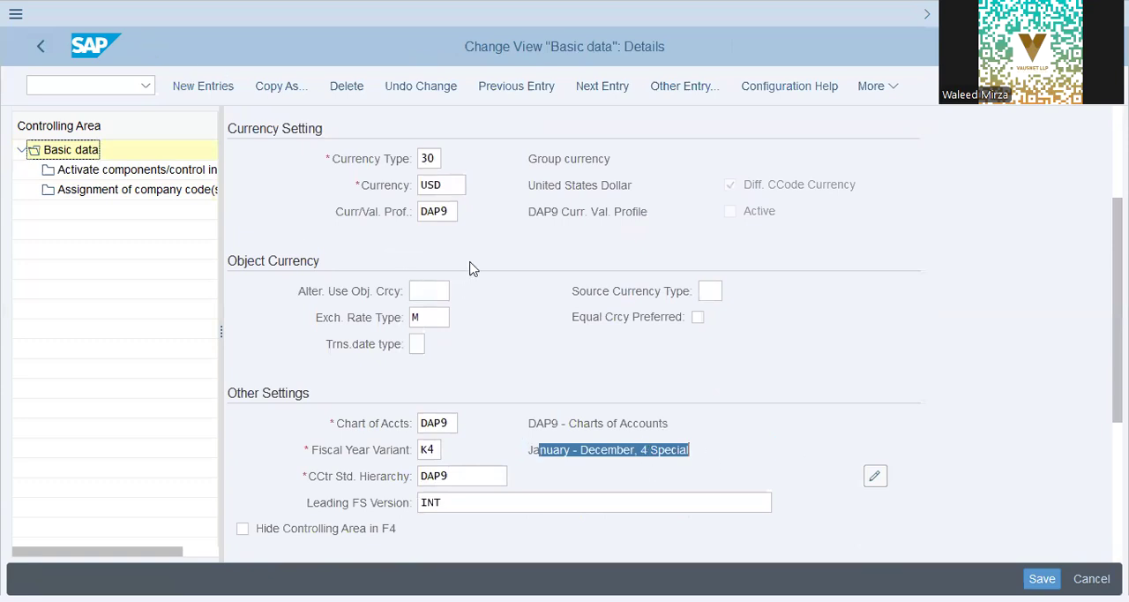
- Return to the transport request and open Define Ledger for CO Version through the Real-Time Integration CO->FI guide
left_click(44, 47)
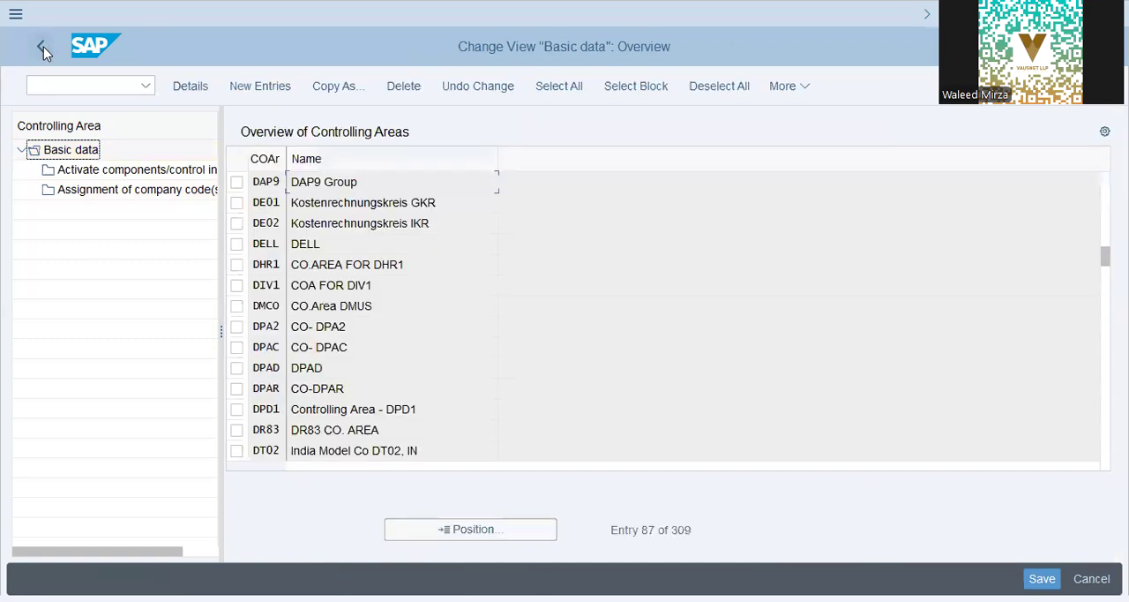
left_click(43, 47)
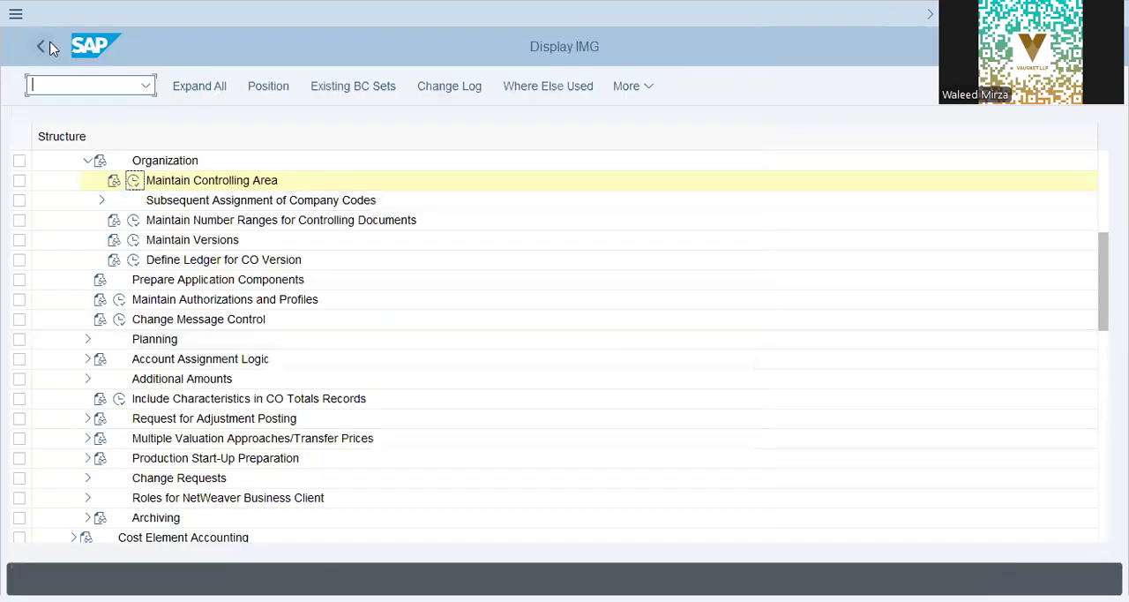
left_click(49, 47)
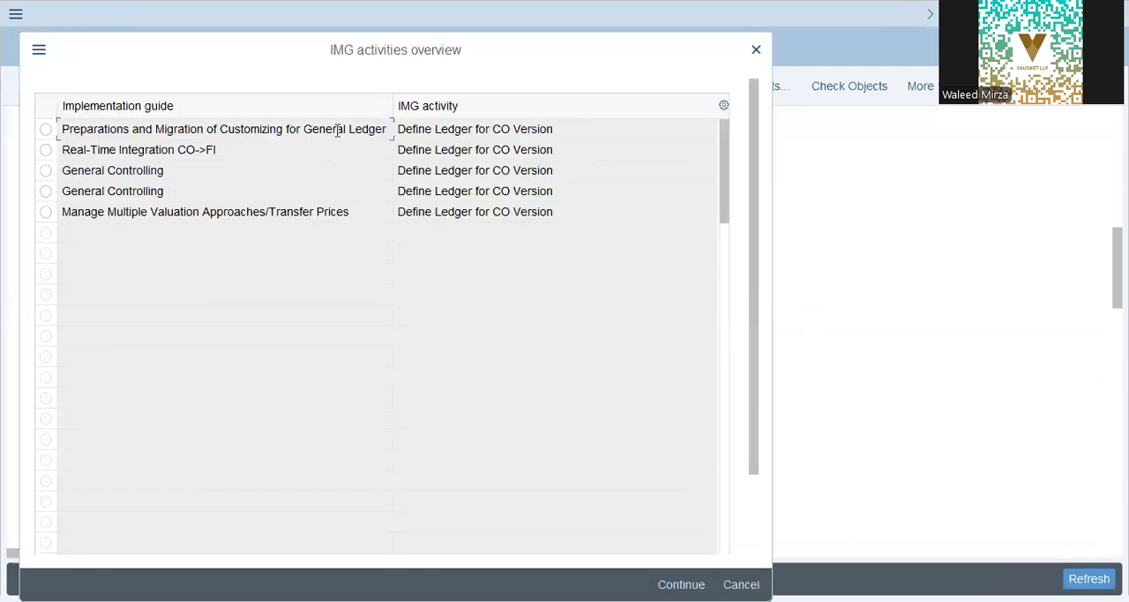
left_click_drag(161, 150, 270, 158)
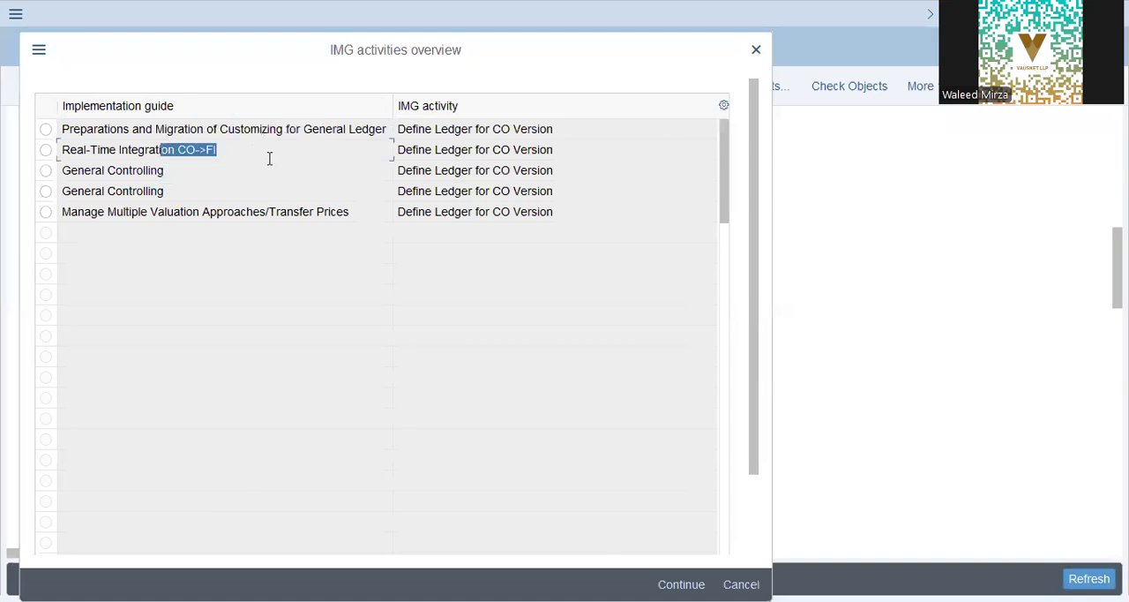
left_click(467, 150)
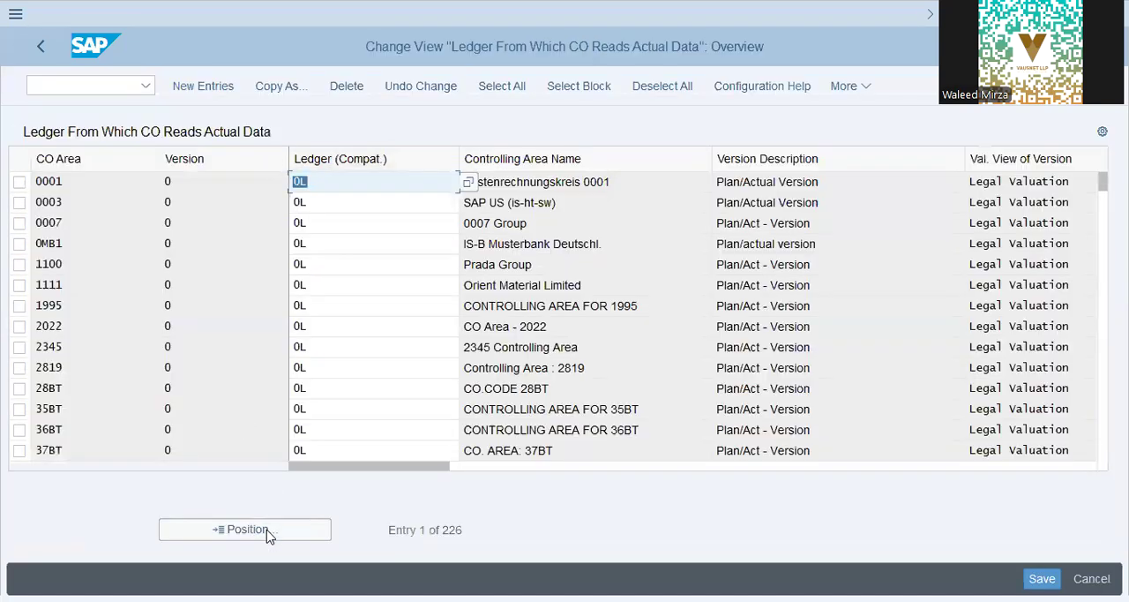
- Position the list of ledgers from which CO reads actual data on controlling area DAP9
left_click(269, 535)
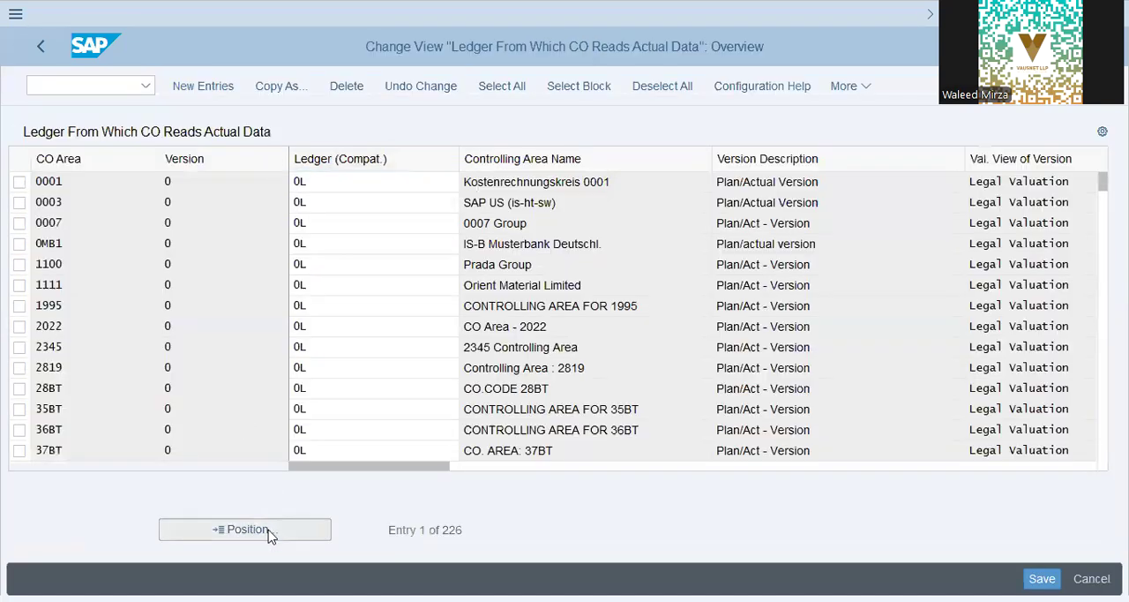
type("dap9")
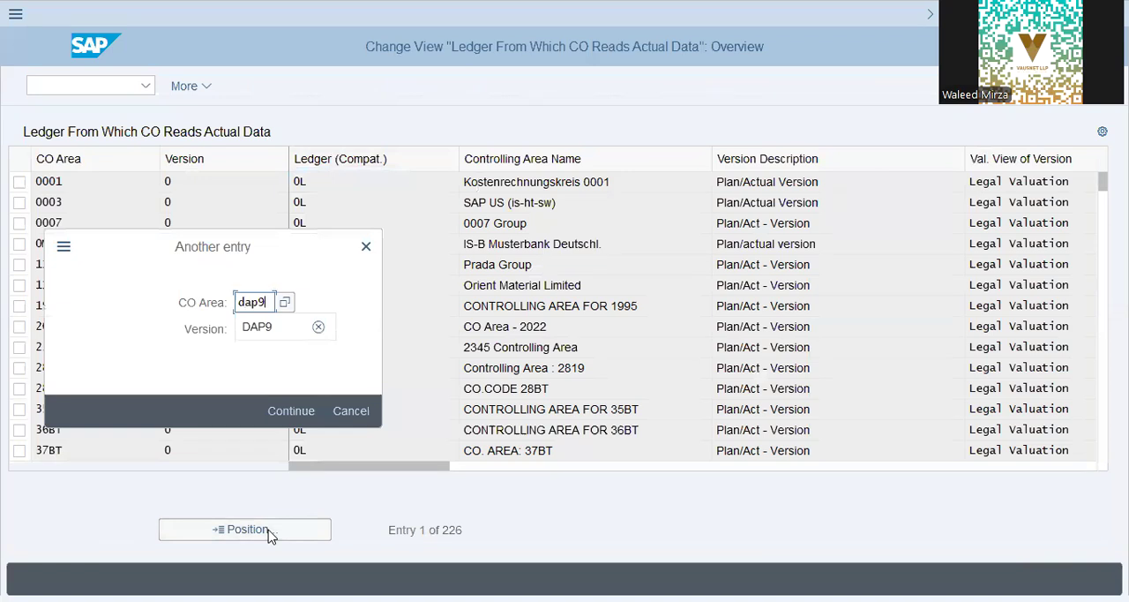
key("Return")
- Check the CO version and ledger assigned to controlling area DAP9, and return to the transport request's activity list
left_click(171, 183)
left_click(381, 181)
left_click(499, 183)
left_click(367, 182)
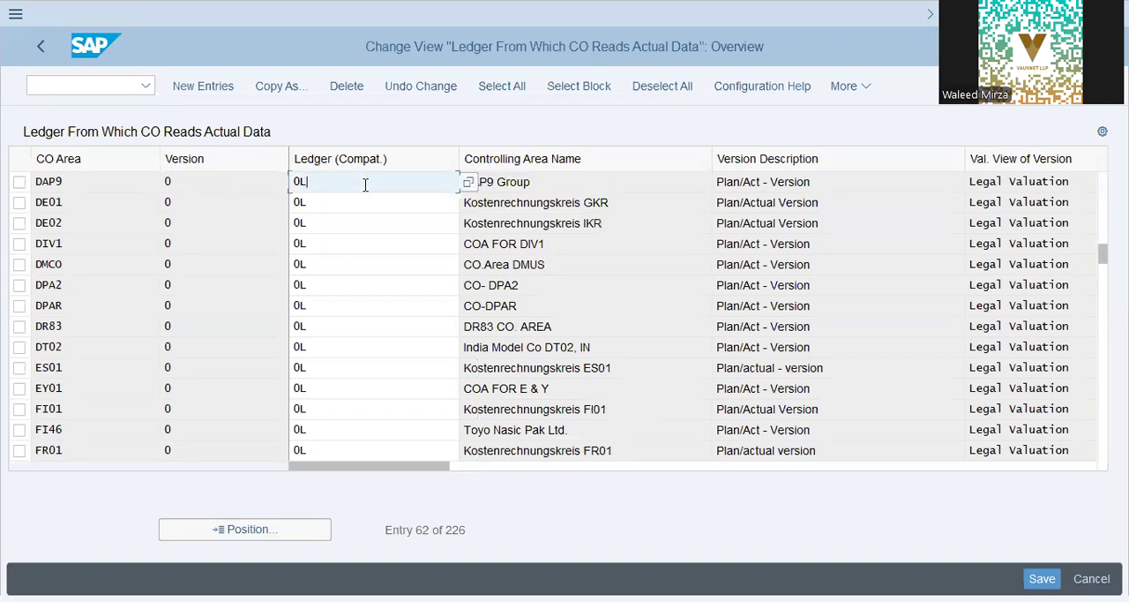
key("shift+Tab")
key("shift+Tab")
left_click(80, 180)
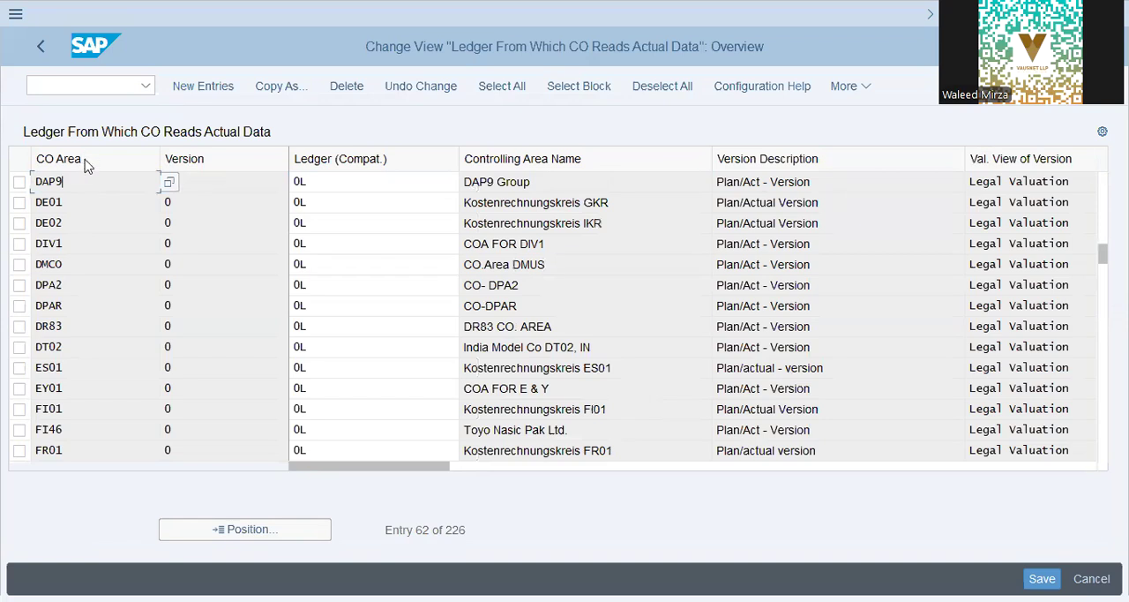
left_click(43, 49)
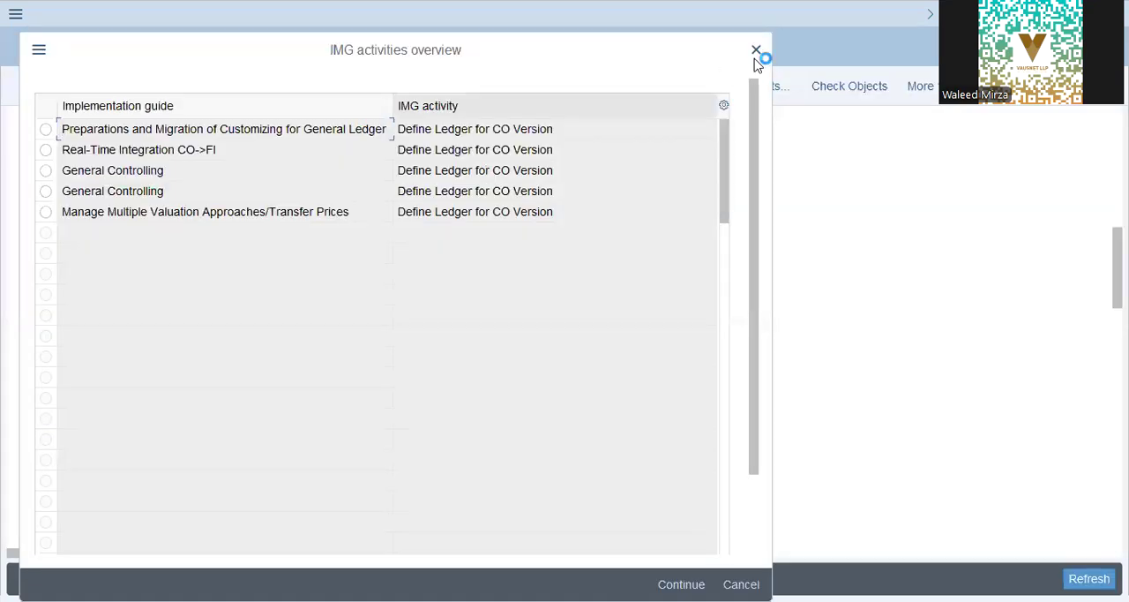
left_click(756, 53)
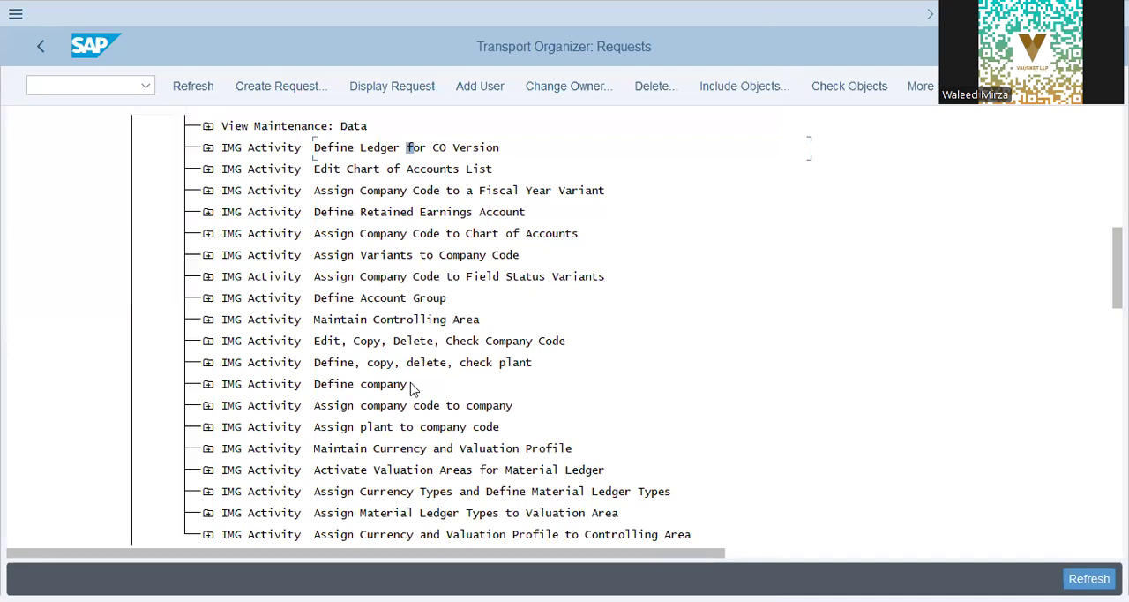
- Go to Assign plant to company code in the IMG and locate the plant definition activity under Enterprise Structure, Definition, Logistics - General
left_click(438, 436)
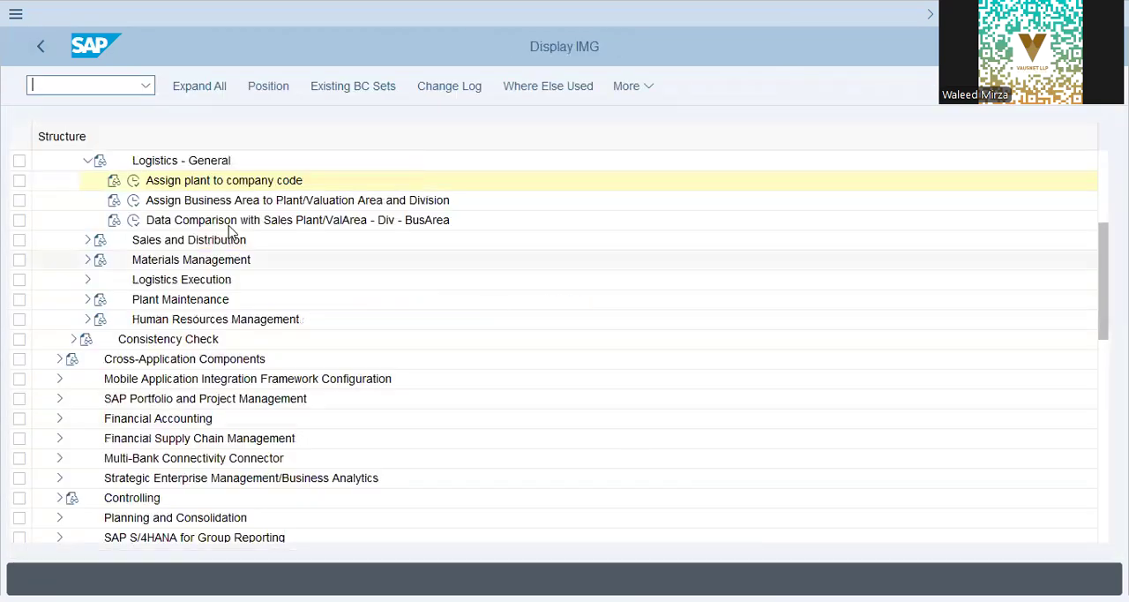
left_click(130, 185)
scroll(156, 259, "up", 4)
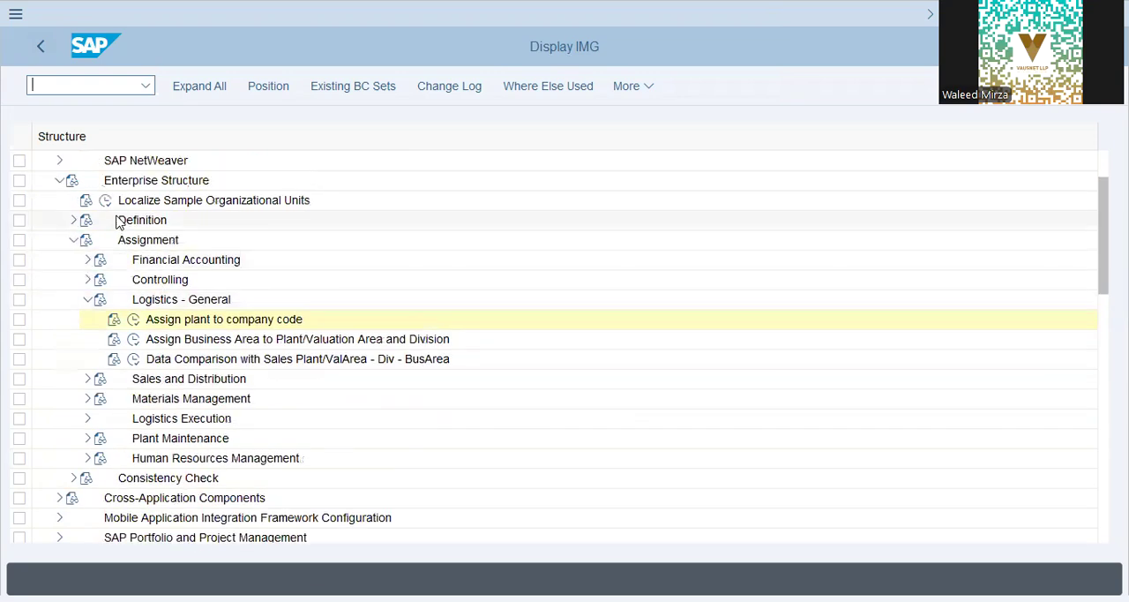
left_click(74, 221)
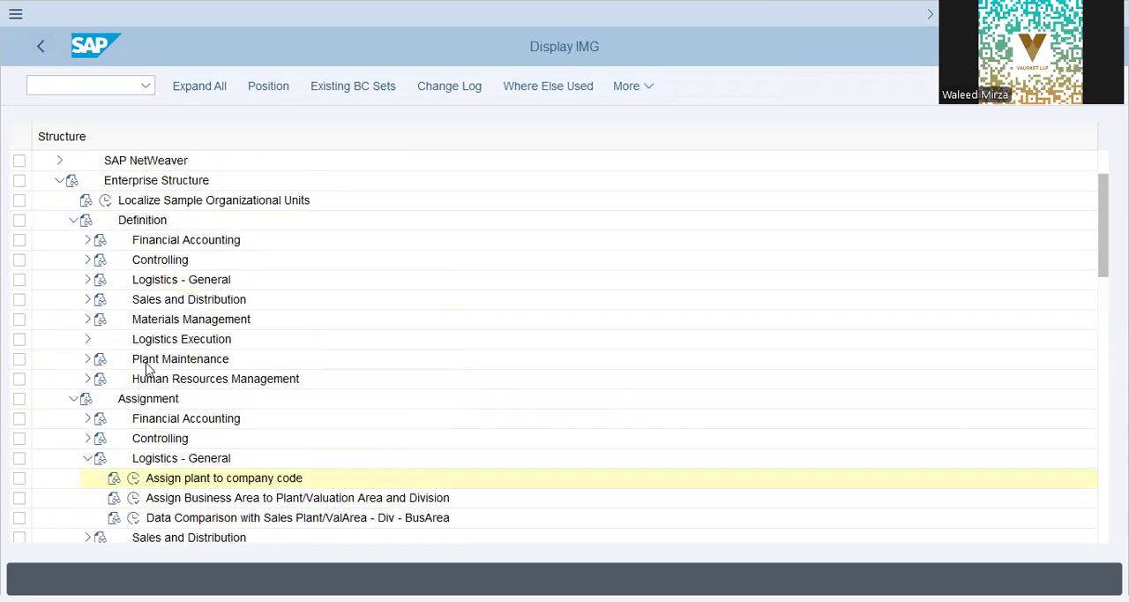
left_click(88, 341)
left_click(87, 339)
left_click(88, 279)
left_click(207, 319)
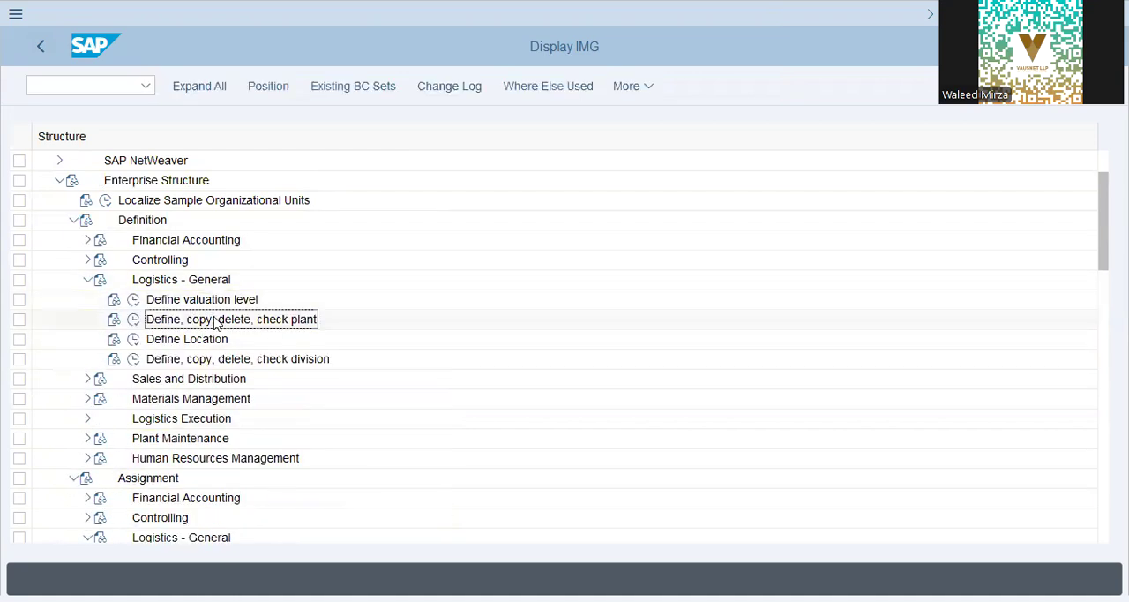
- Locate Assign plant to company code under Enterprise Structure, Assignment, Logistics - General, and open it
left_click(57, 181)
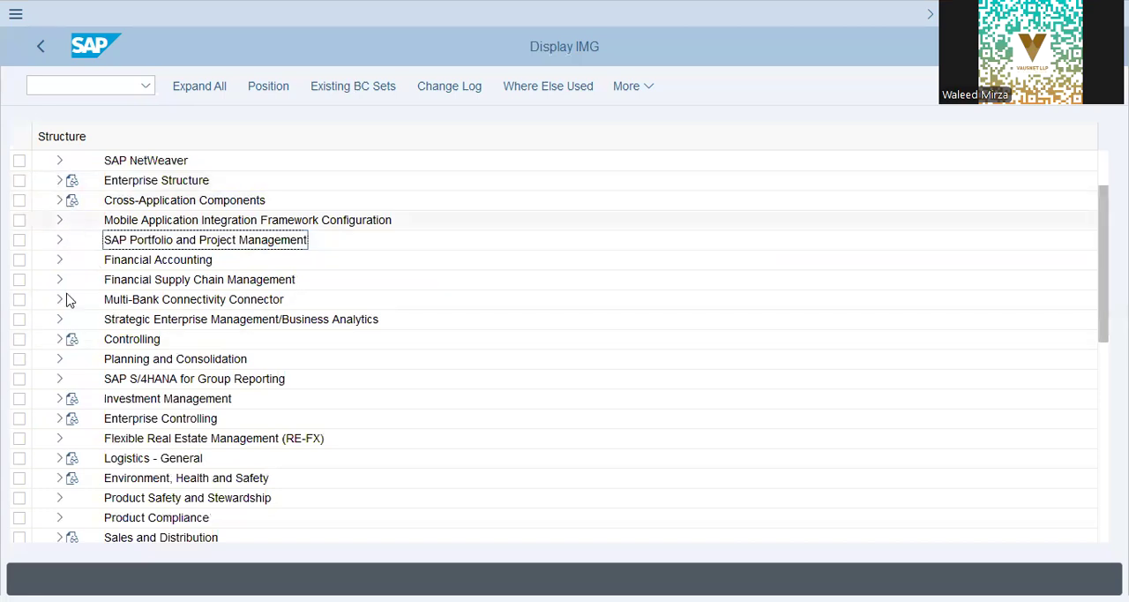
scroll(69, 300, "down", 2)
scroll(61, 352, "up", 3)
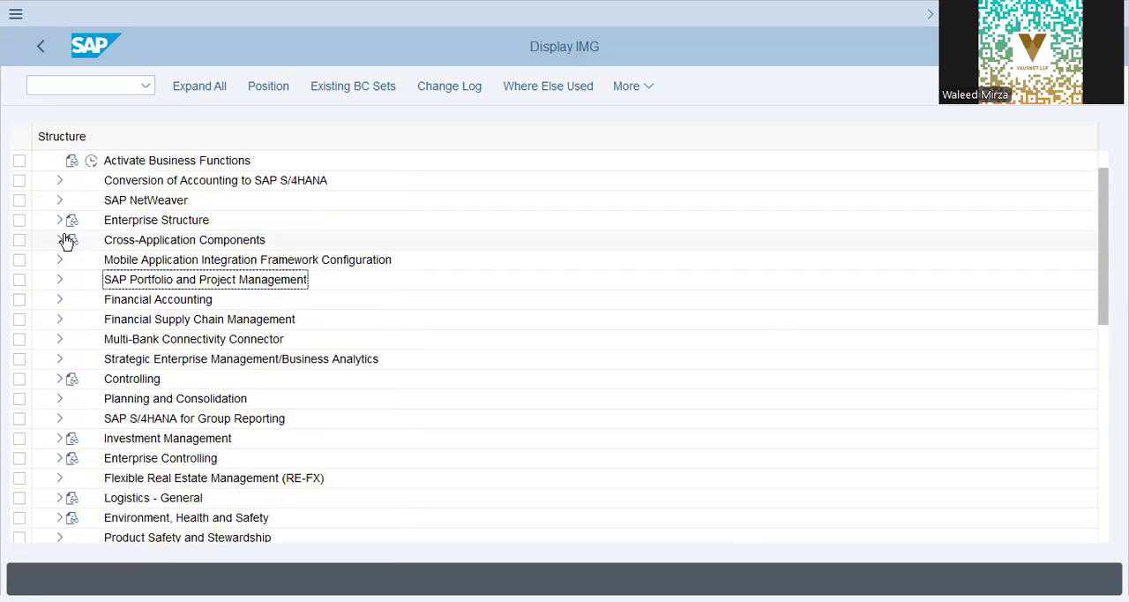
left_click(59, 219)
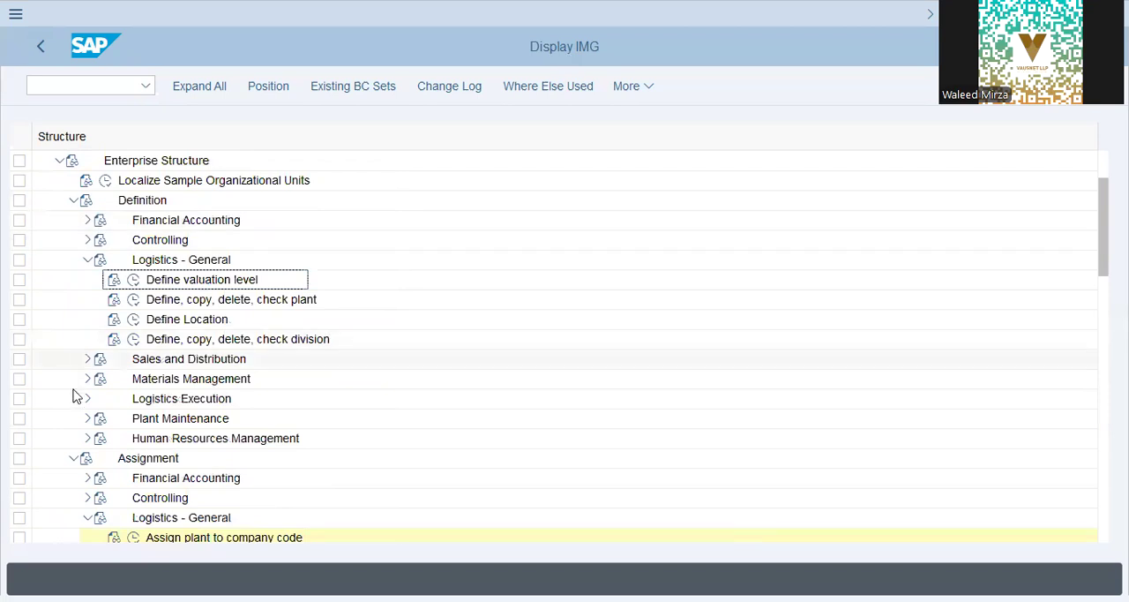
scroll(194, 475, "down", 2)
left_click(202, 462)
left_click(133, 459)
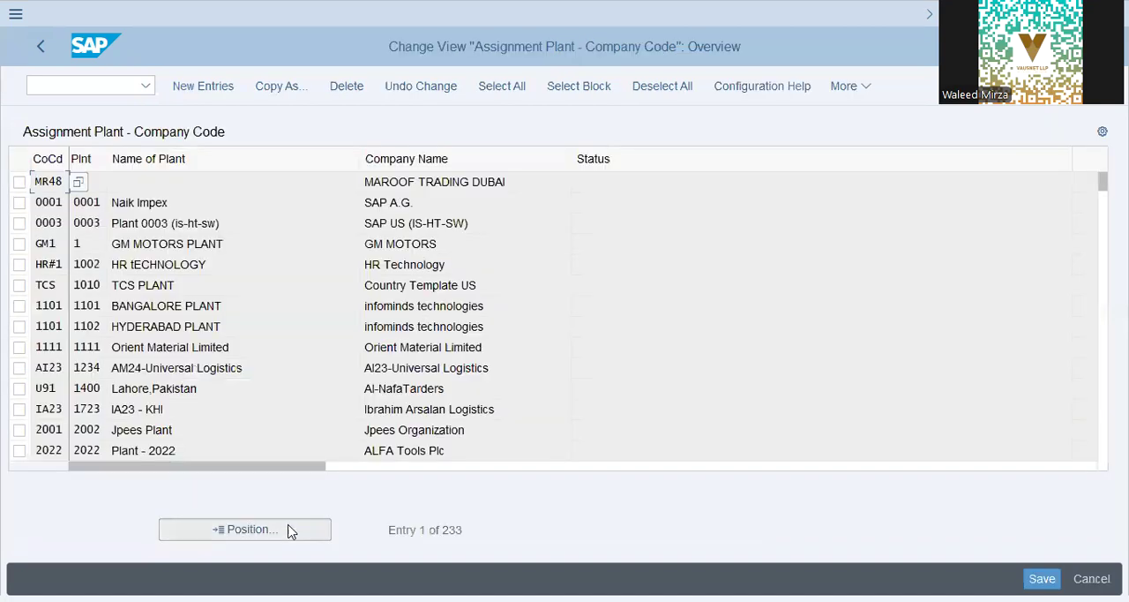
- Check the company code assignment of plant DAP9, and return to the transport request's activity list
left_click(289, 531)
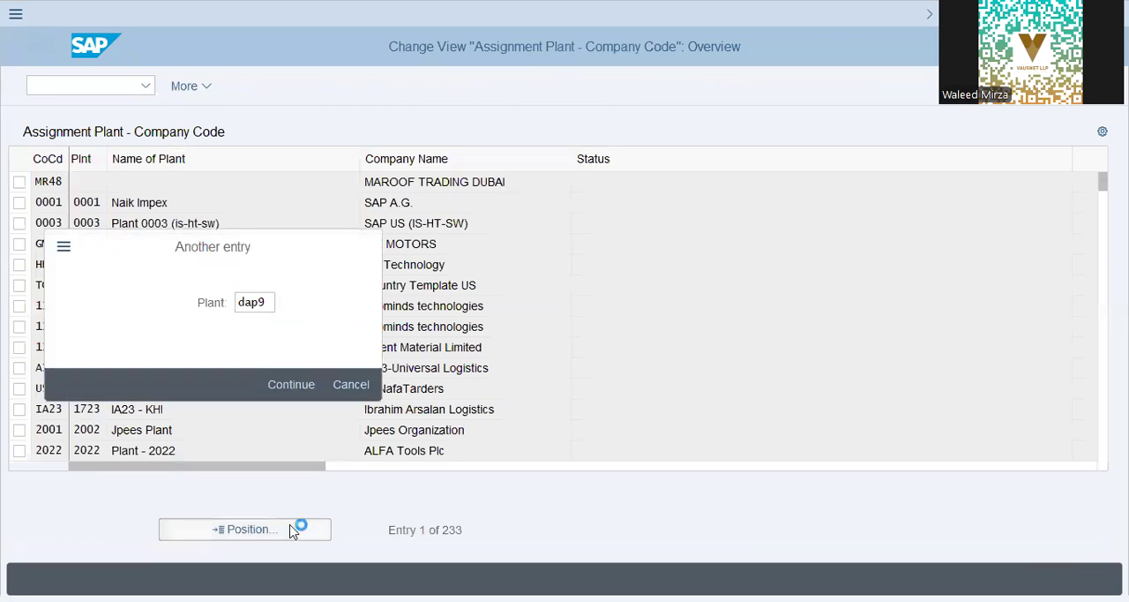
key("Return")
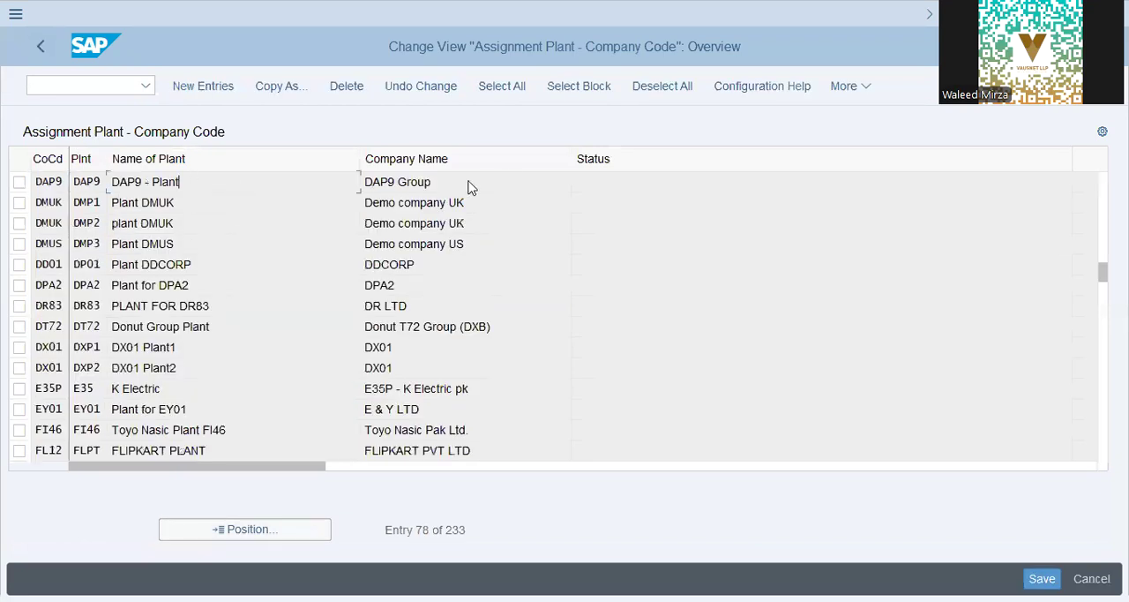
left_click(44, 46)
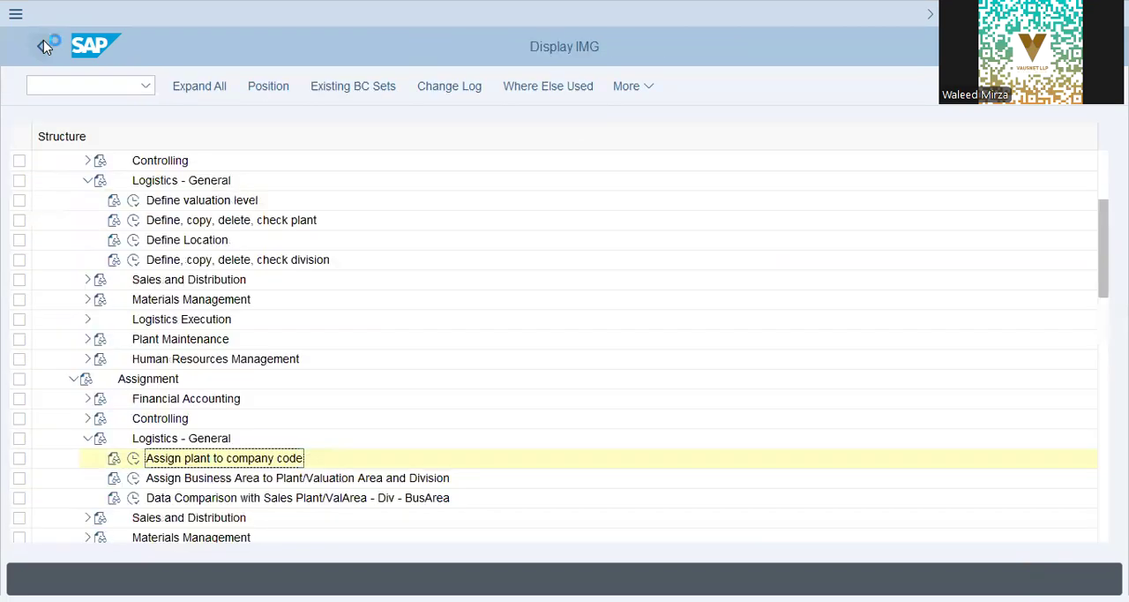
left_click(44, 46)
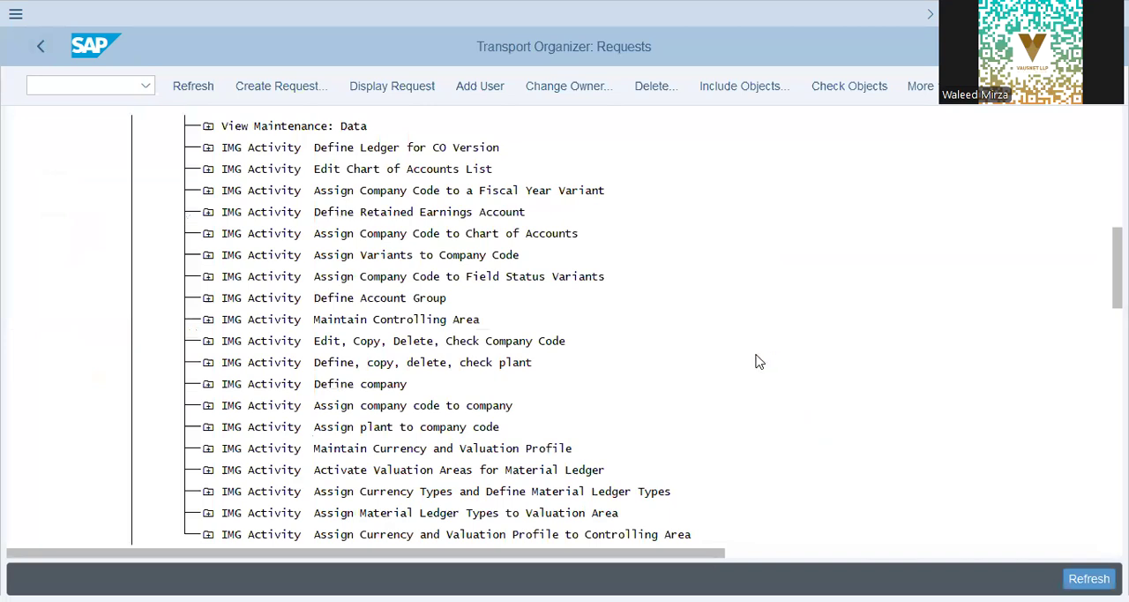
- Open Maintain Currency and Valuation Profile from the transport request and position the list on profile DAP9
double_click(442, 448)
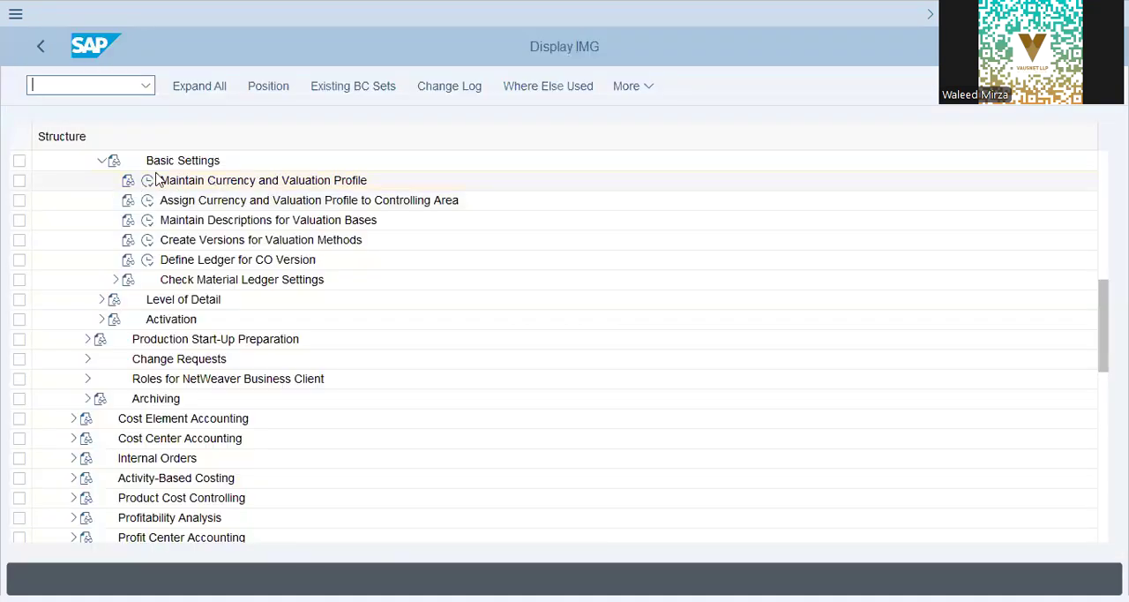
left_click(146, 185)
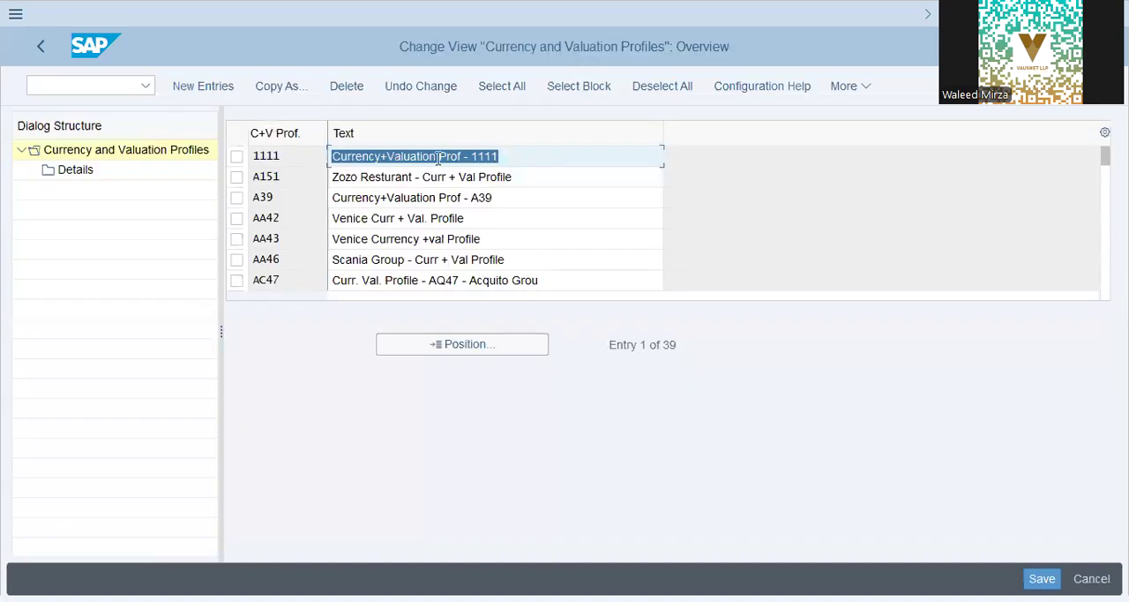
left_click(419, 353)
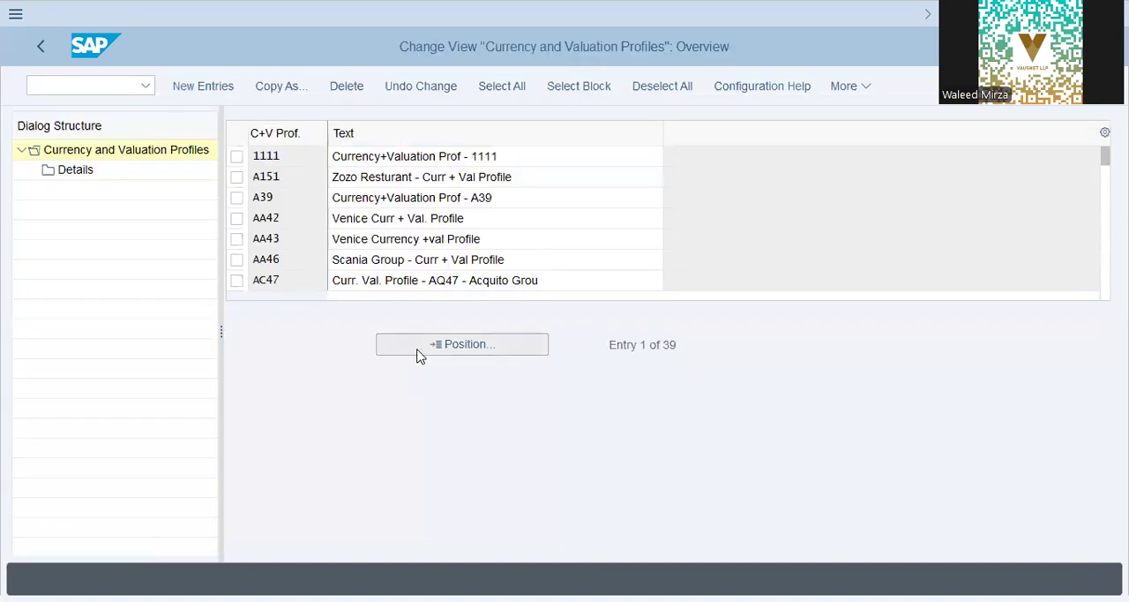
key("Return")
- Select currency and valuation profile DAP9 and display its details
left_click(379, 157)
left_click(237, 156)
left_click(87, 173)
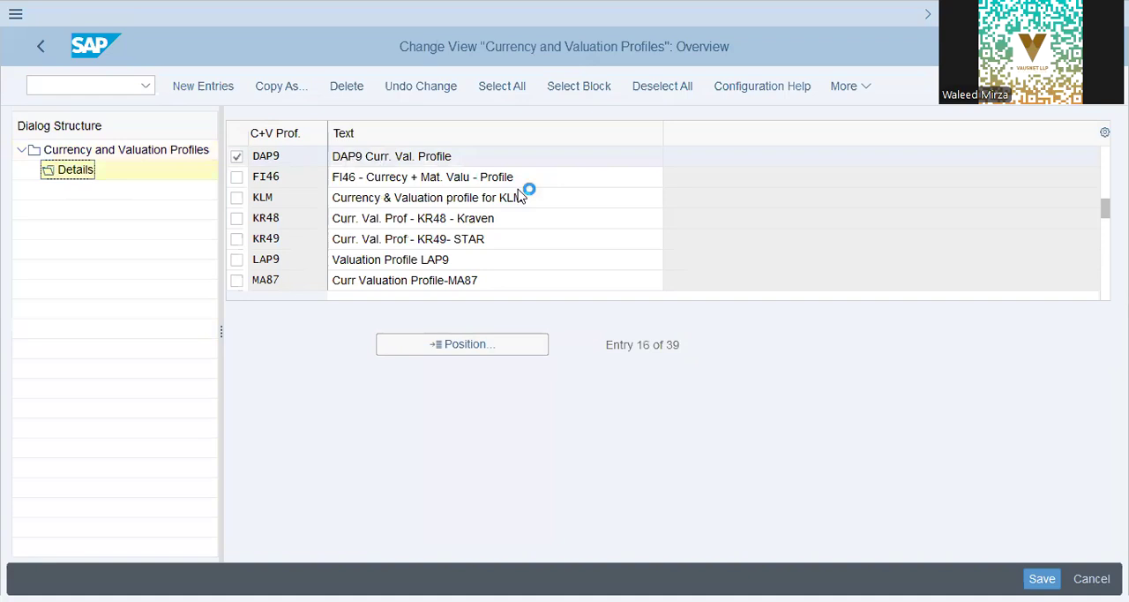
- Check the company code and group currency rows of profile DAP9, and return to the IMG activity list
triple_click(393, 255)
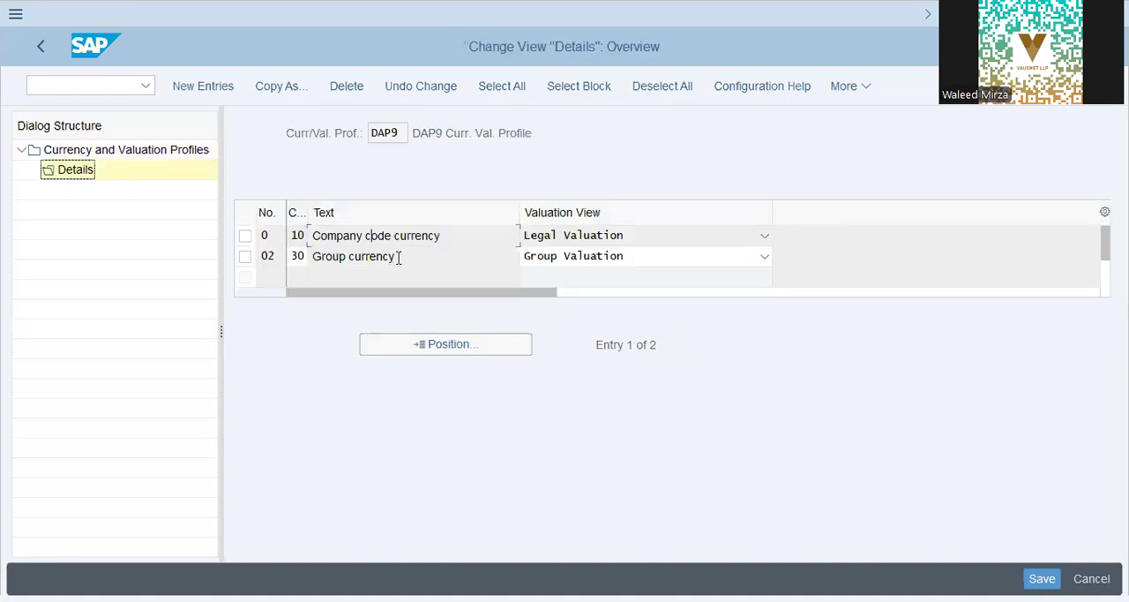
left_click(39, 48)
left_click(38, 47)
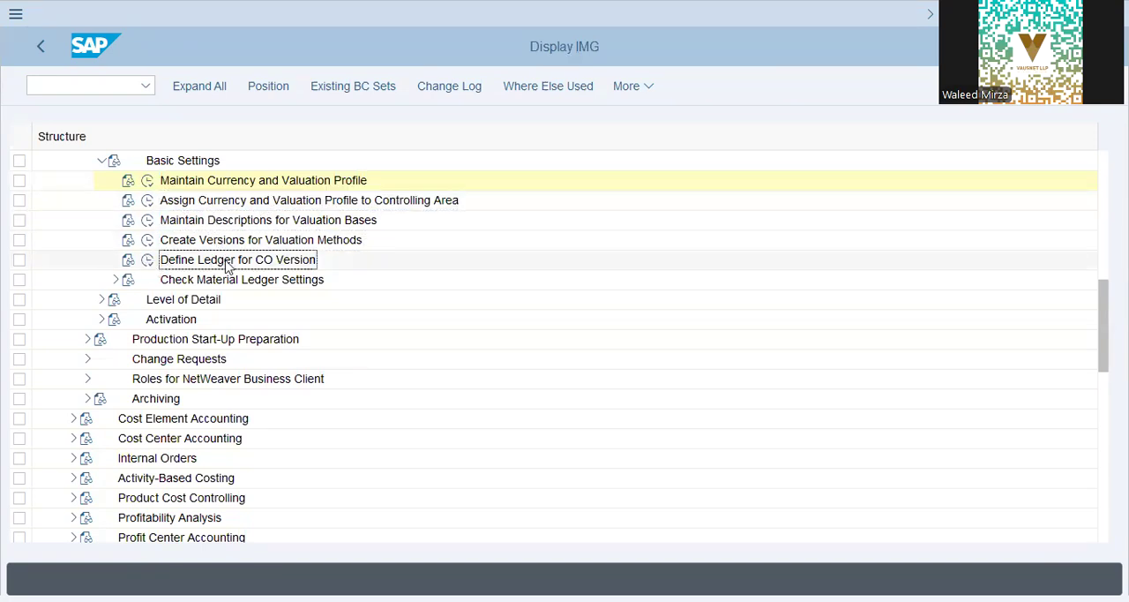
- Open Assign Currency Types and Define Material Ledger Types under Check Material Ledger Settings and position the list on DAP9
left_click(114, 283)
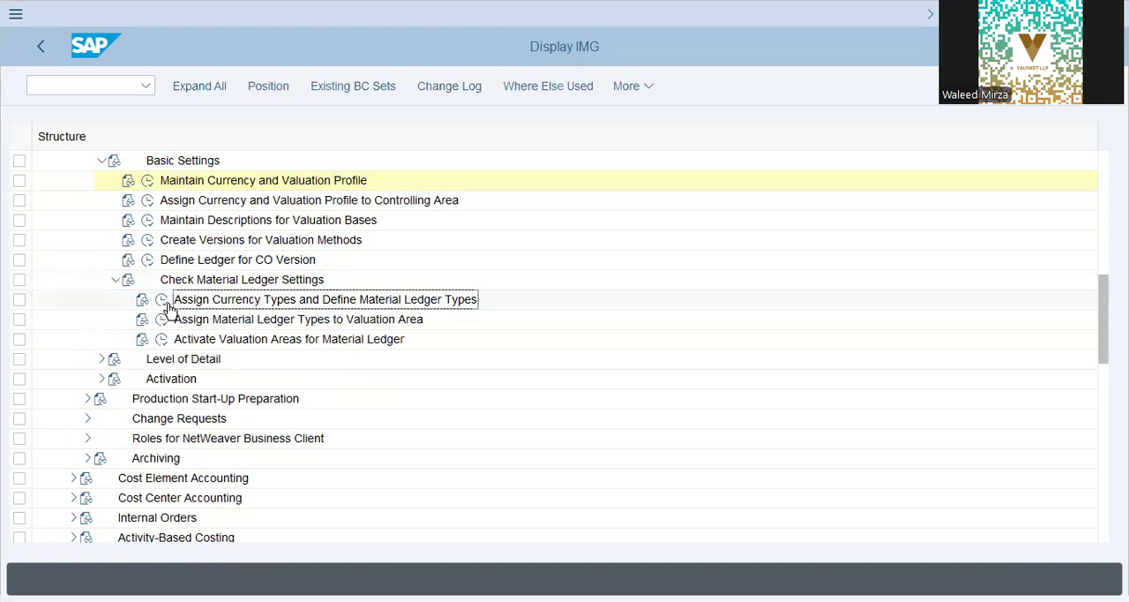
left_click(161, 303)
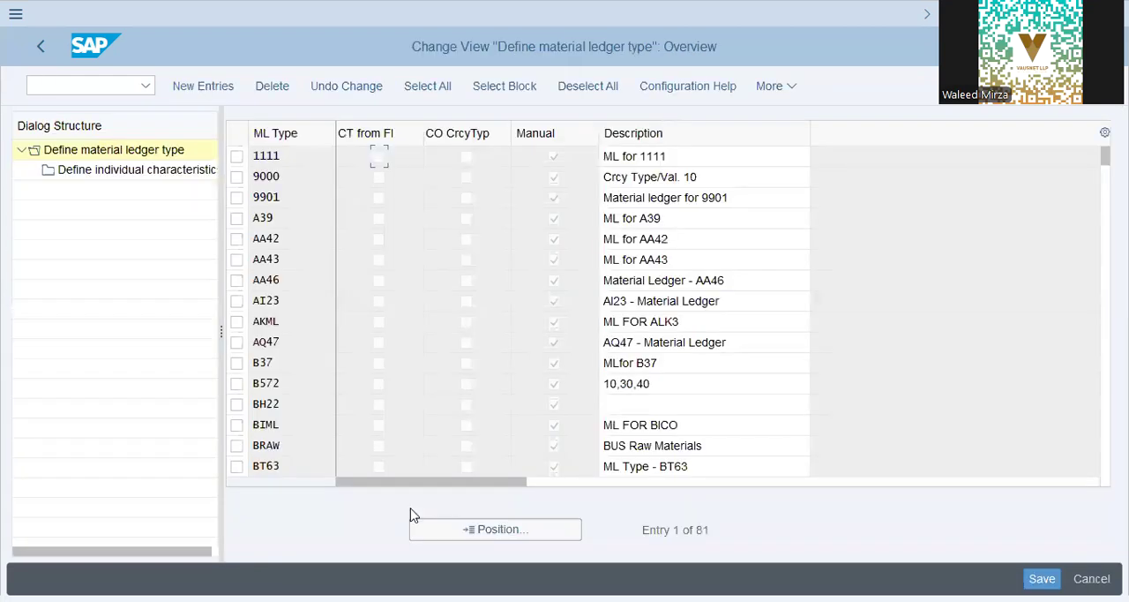
left_click(441, 530)
type("dap9")
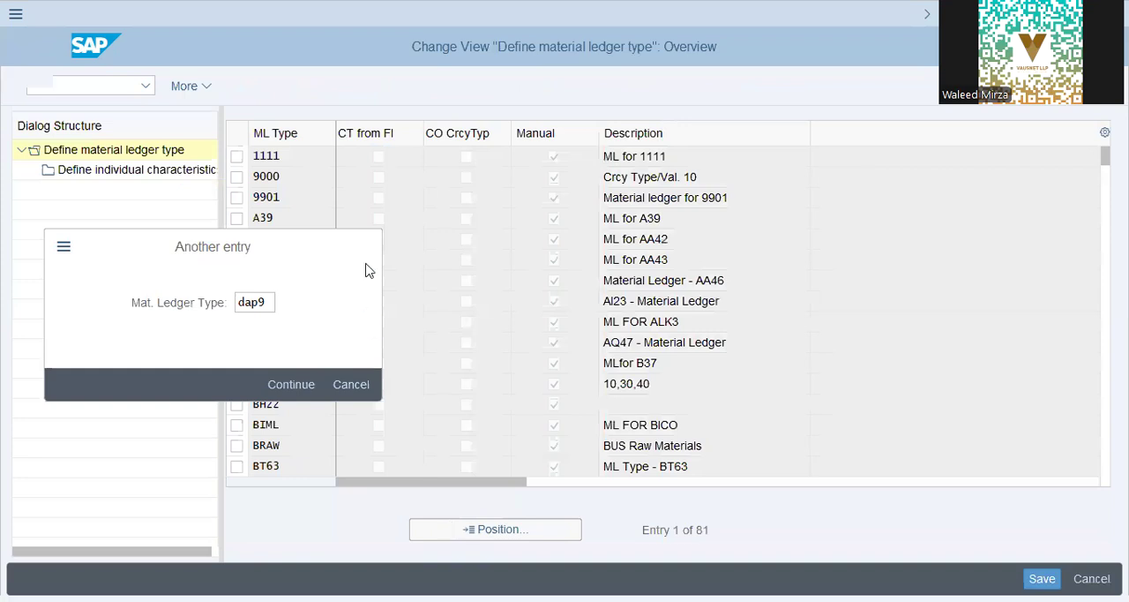
key("Return")
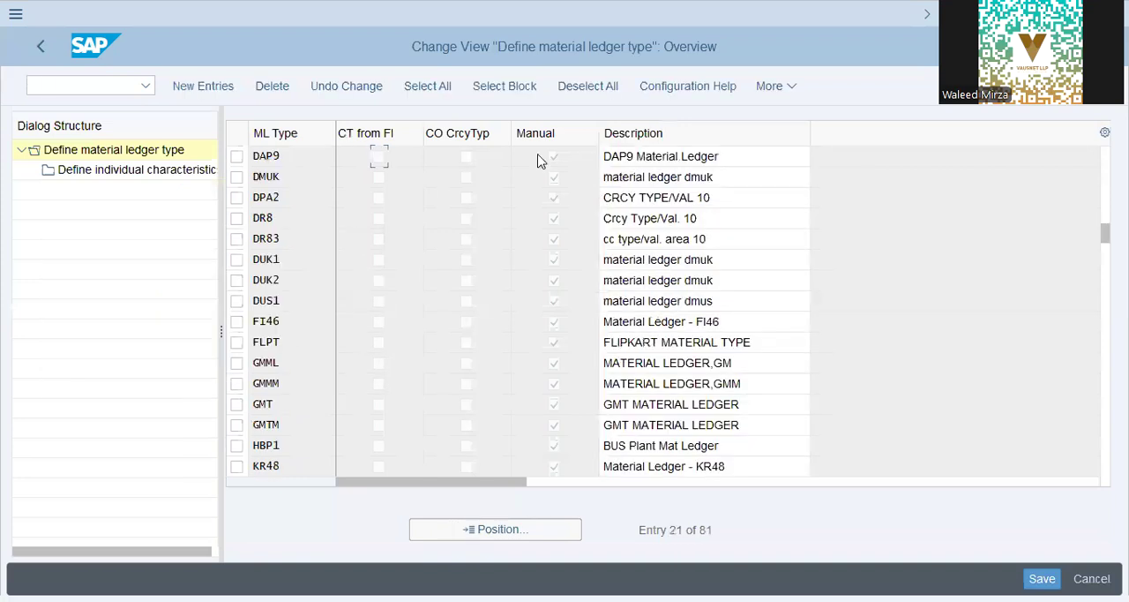
- Display the individual characteristics of material ledger type DAP9, and return to the IMG activity list
left_click_drag(736, 163, 361, 157)
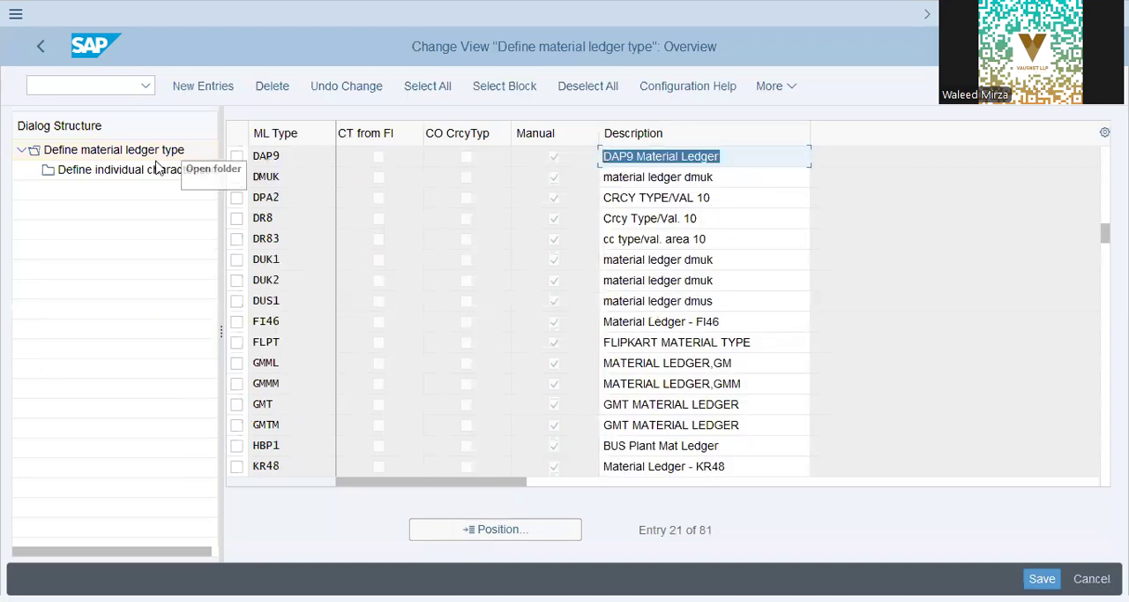
left_click(158, 167)
left_click(237, 156)
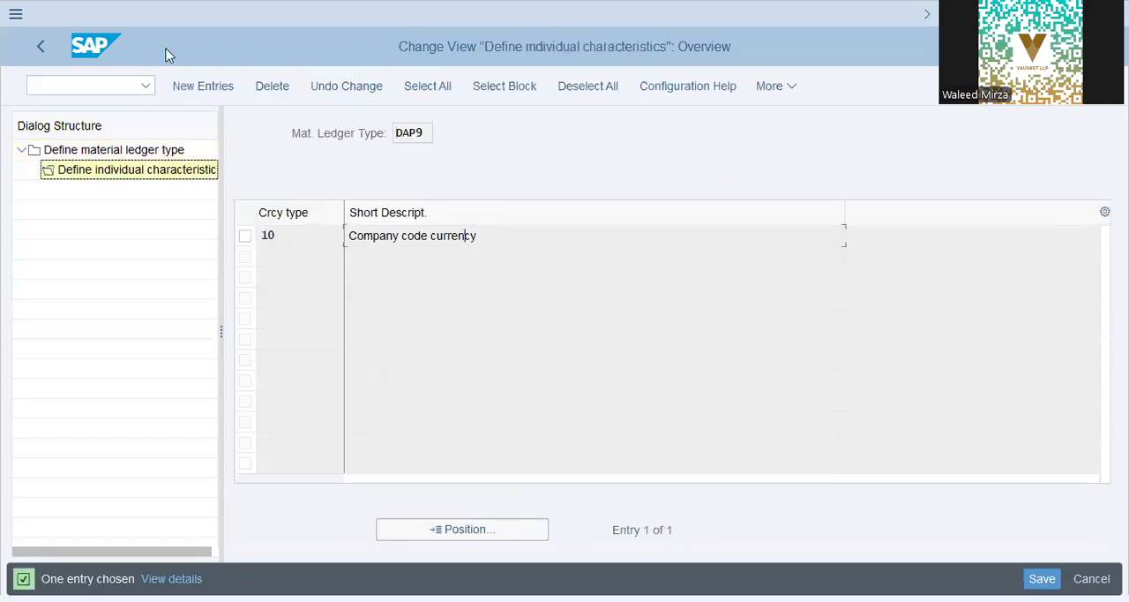
left_click(38, 44)
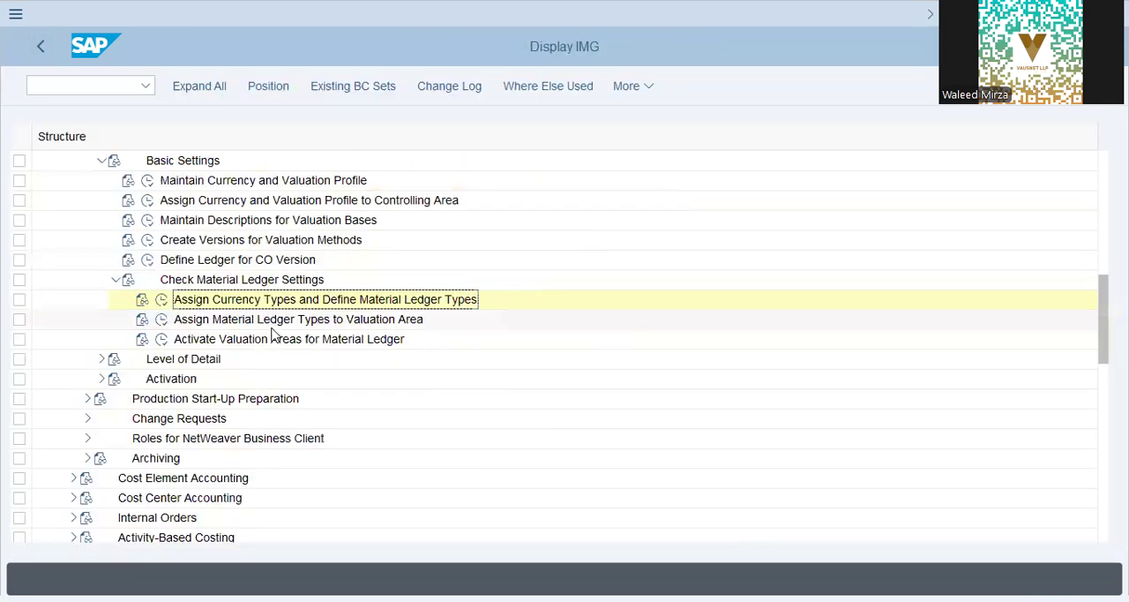
- Check the material ledger type assigned to valuation area DAP9 in Assign Material Ledger Types to Valuation Area, and return to the IMG
left_click(161, 323)
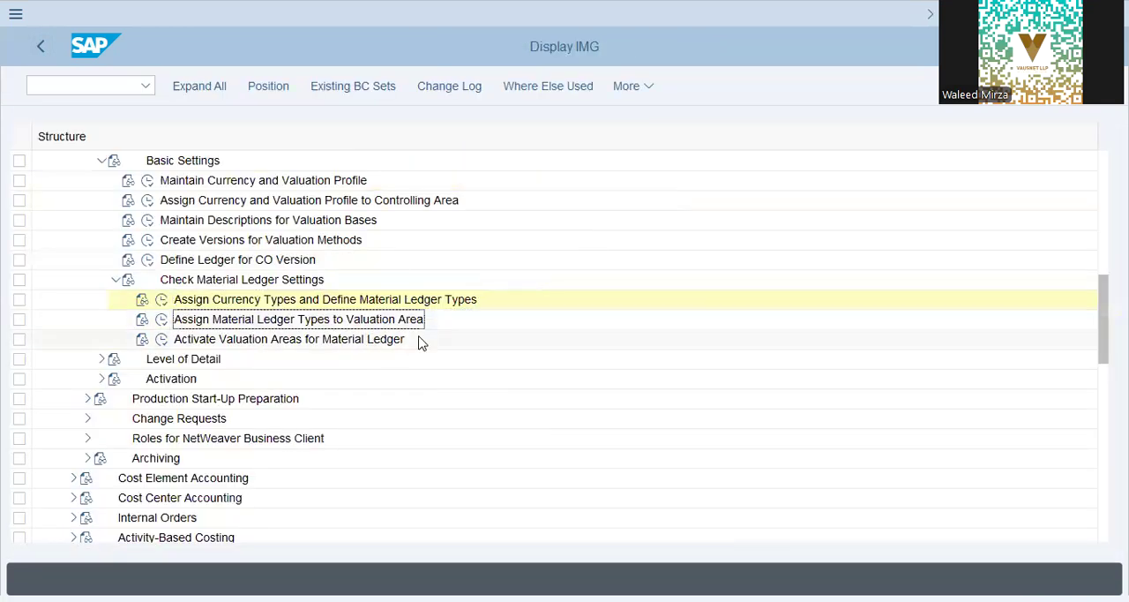
left_click(161, 323)
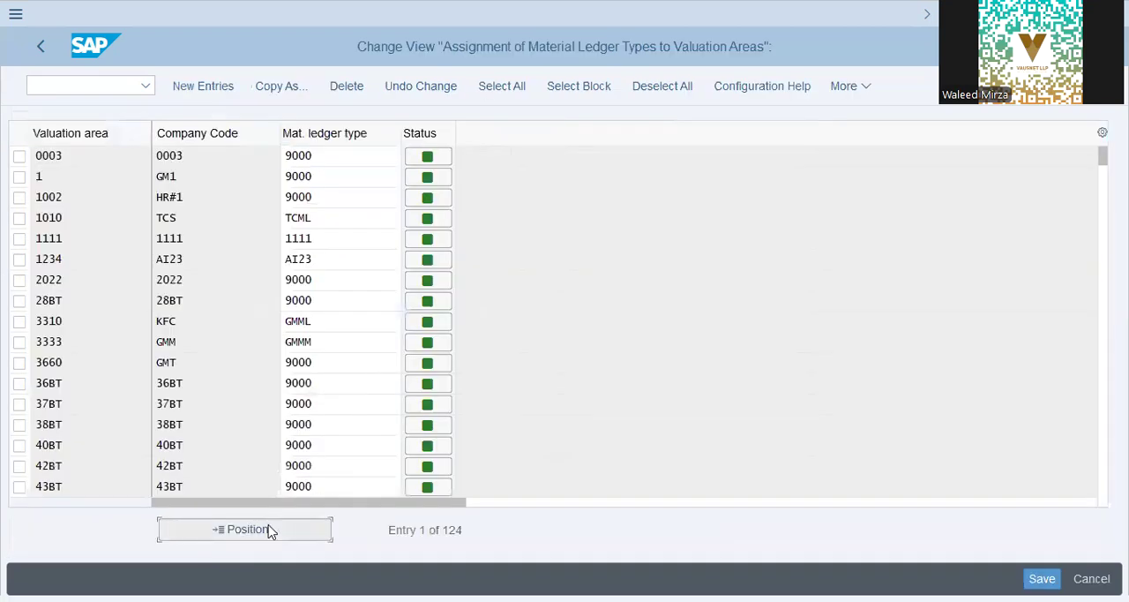
left_click(277, 529)
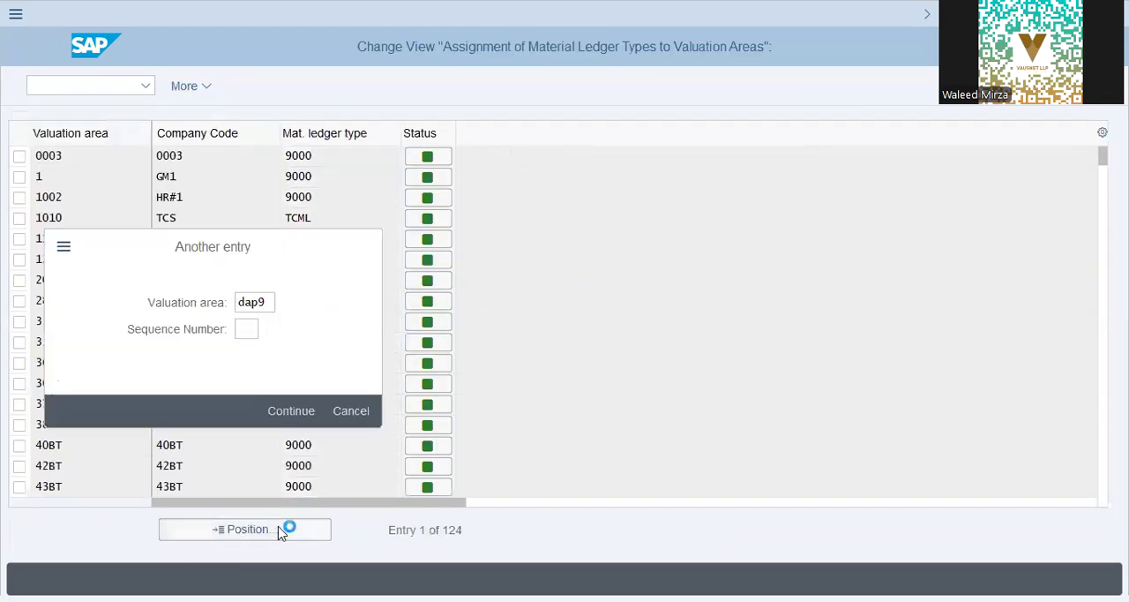
key("Return")
left_click(312, 156)
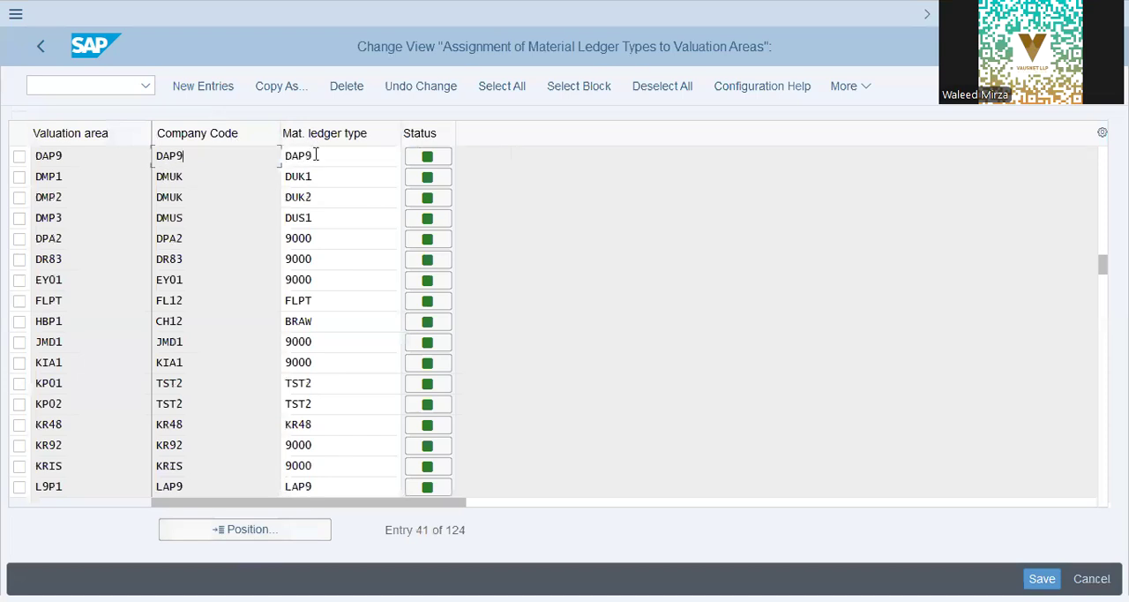
left_click(32, 58)
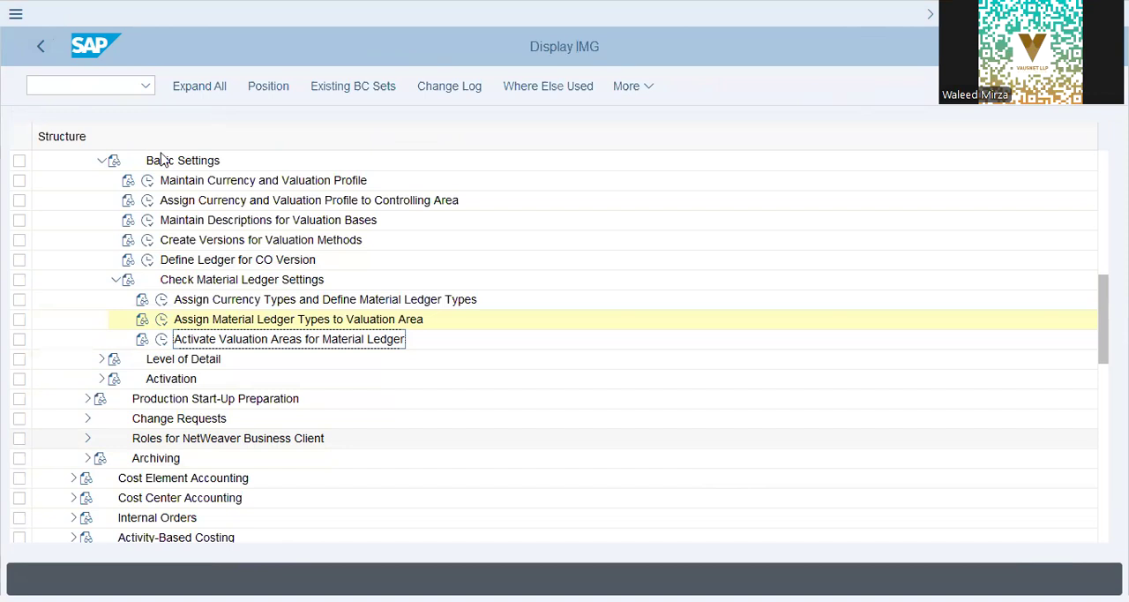
- Check controlling area DAP9's entry in Define Ledger for CO Version, and return to the IMG activity list
left_click(162, 259)
left_click(148, 259)
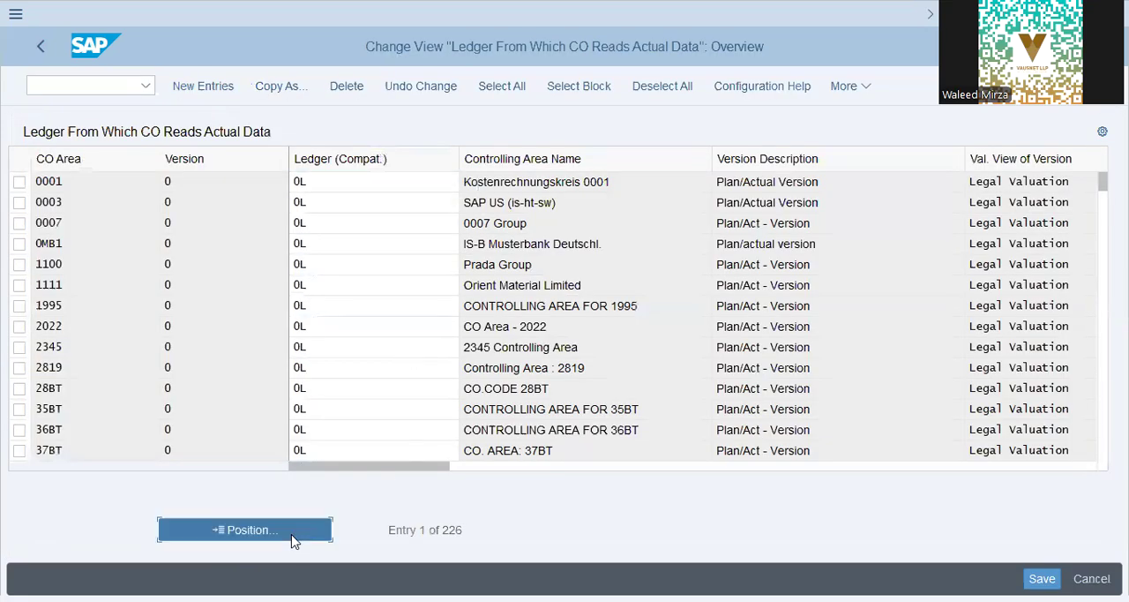
left_click(292, 534)
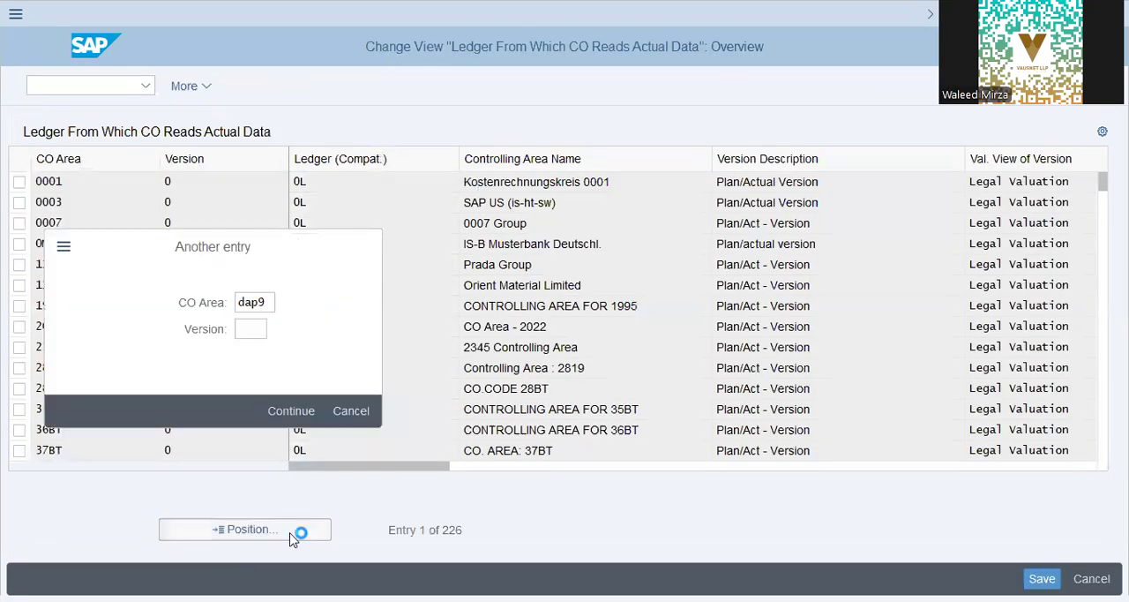
key("Return")
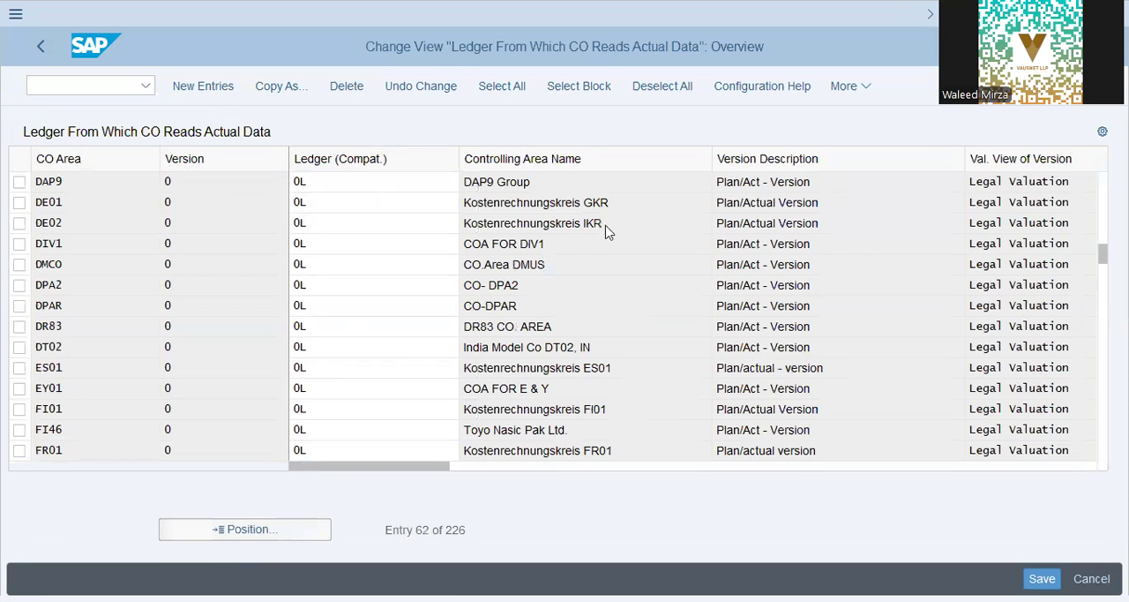
key("Return")
left_click(40, 48)
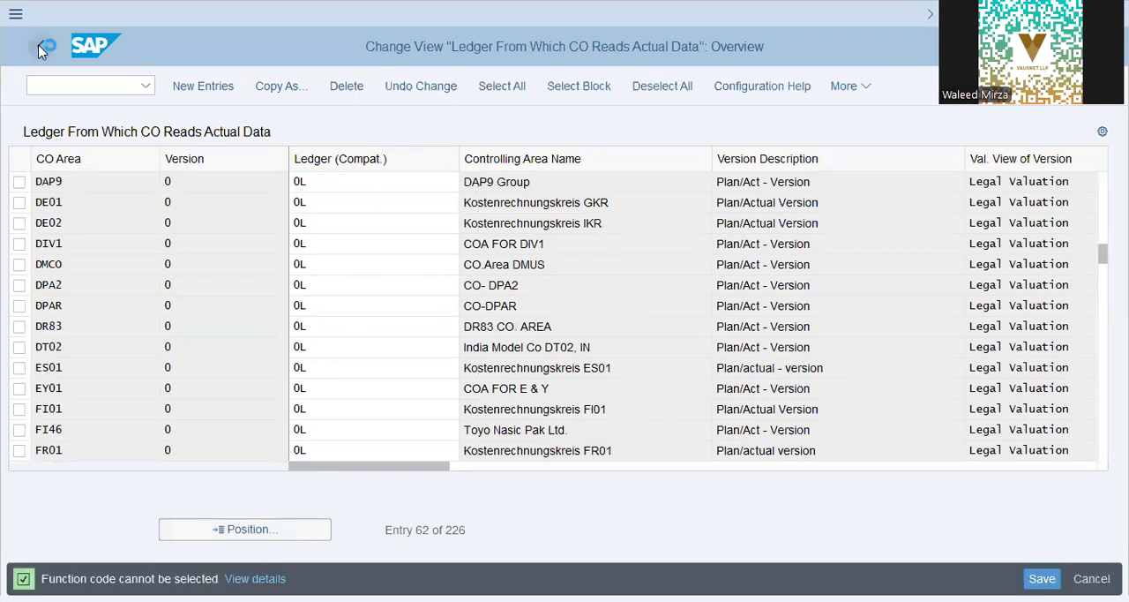
- Collapse the Basic Settings and Multiple Valuation Approaches/Transfer Prices nodes in the IMG structure
left_click(161, 288)
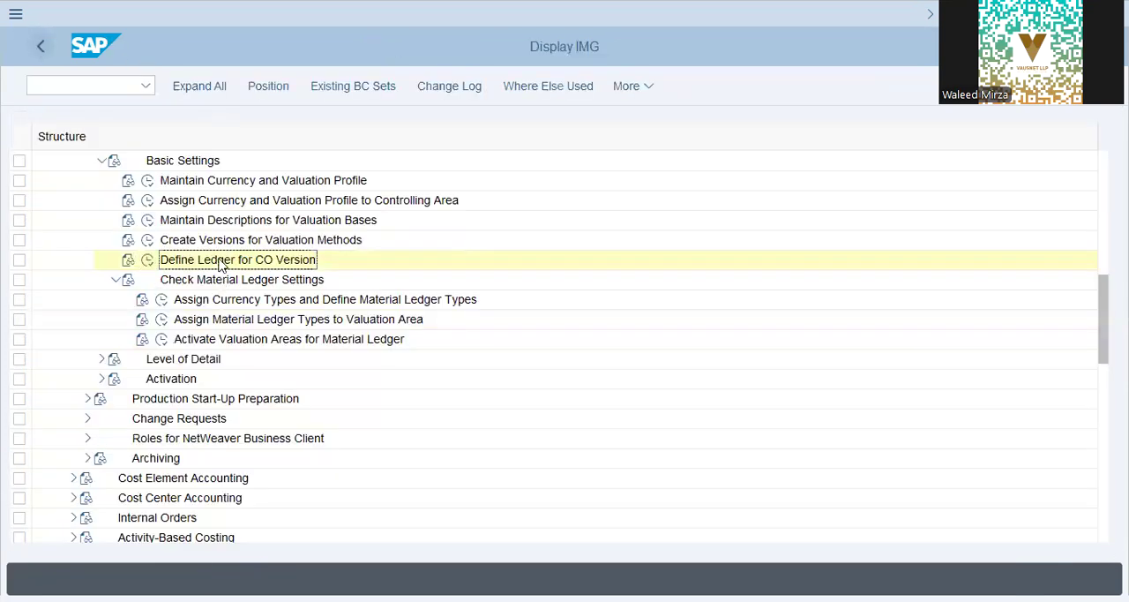
left_click(237, 243)
scroll(206, 233, "up", 1)
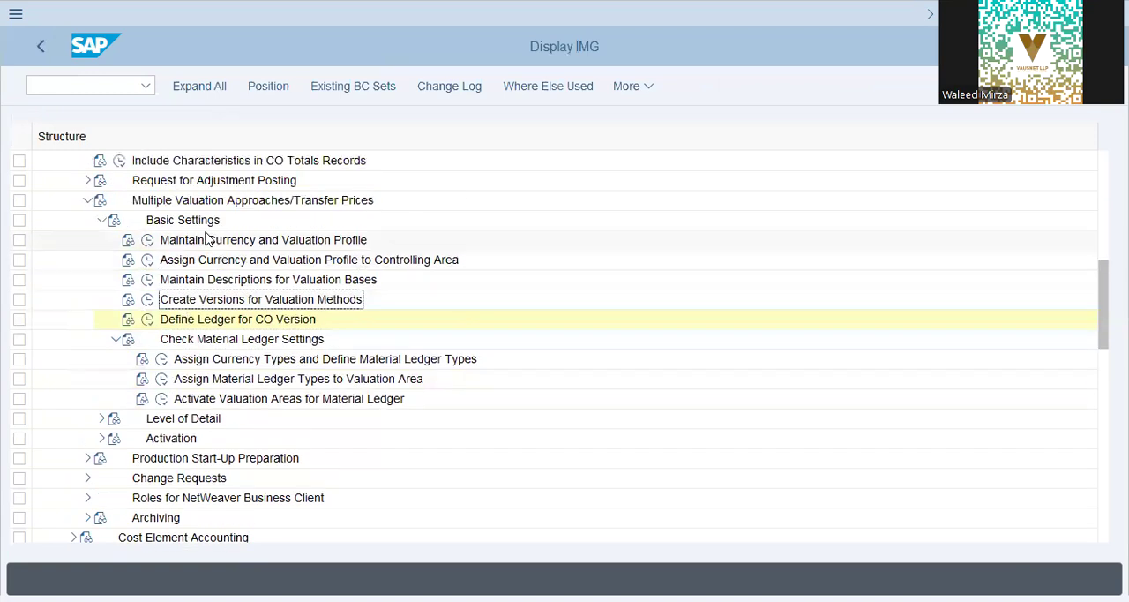
left_click(102, 220)
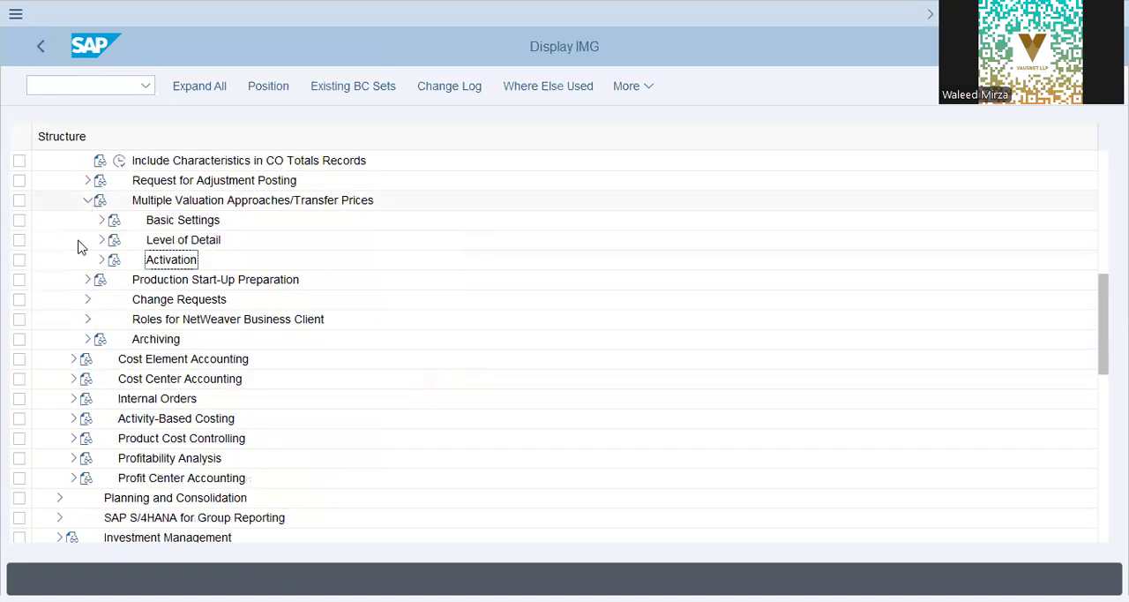
left_click(86, 202)
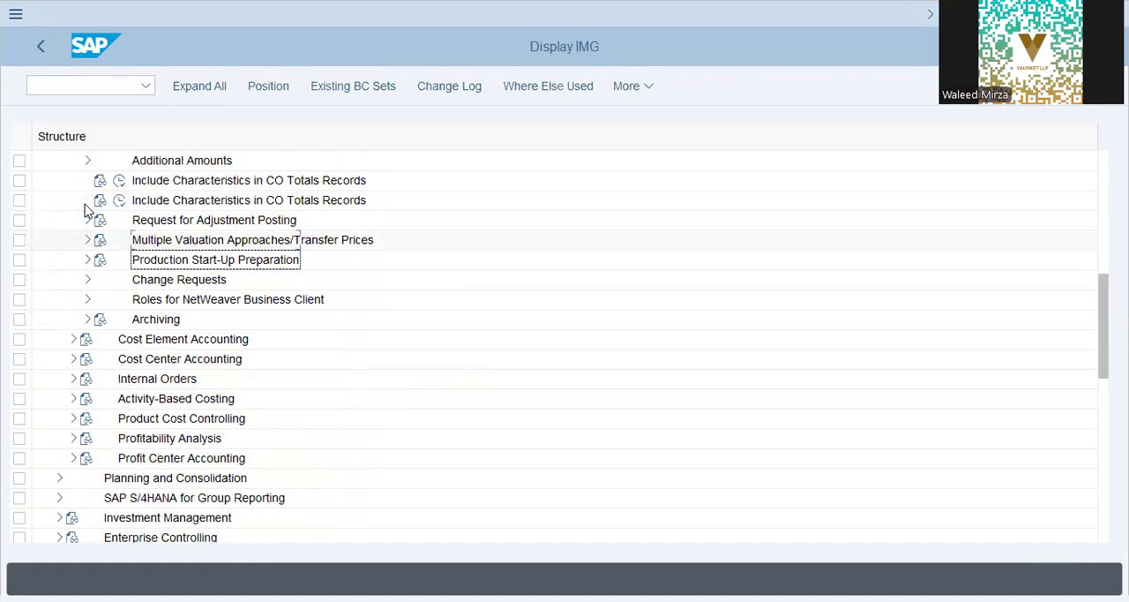
- Locate Maintain Versions under Controlling, General Controlling, Organization, and open it
scroll(33, 434, "down", 3)
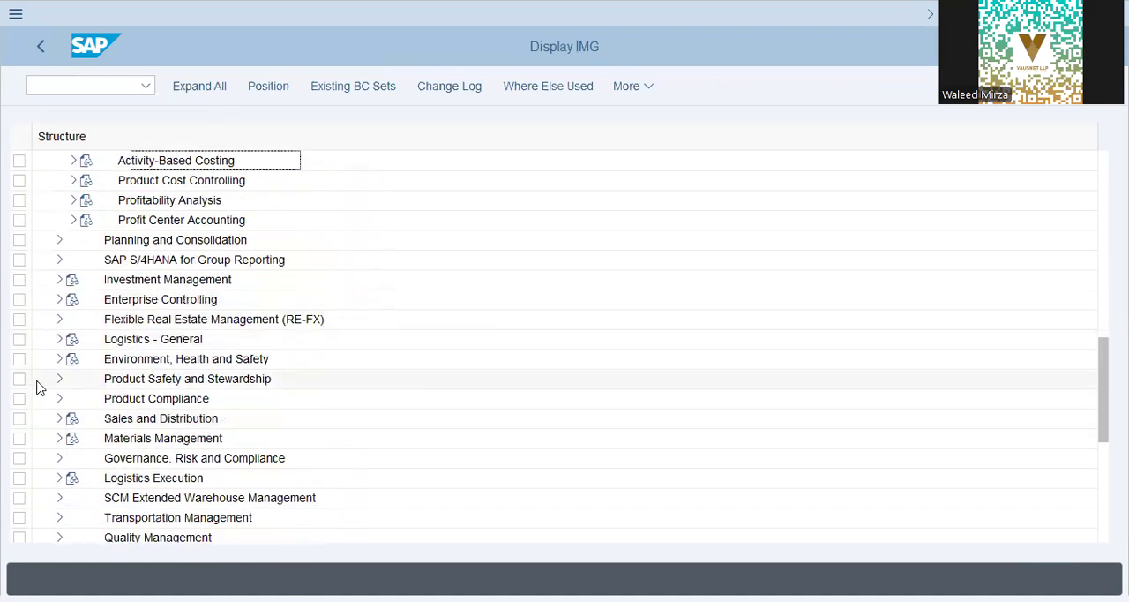
scroll(37, 386, "up", 3)
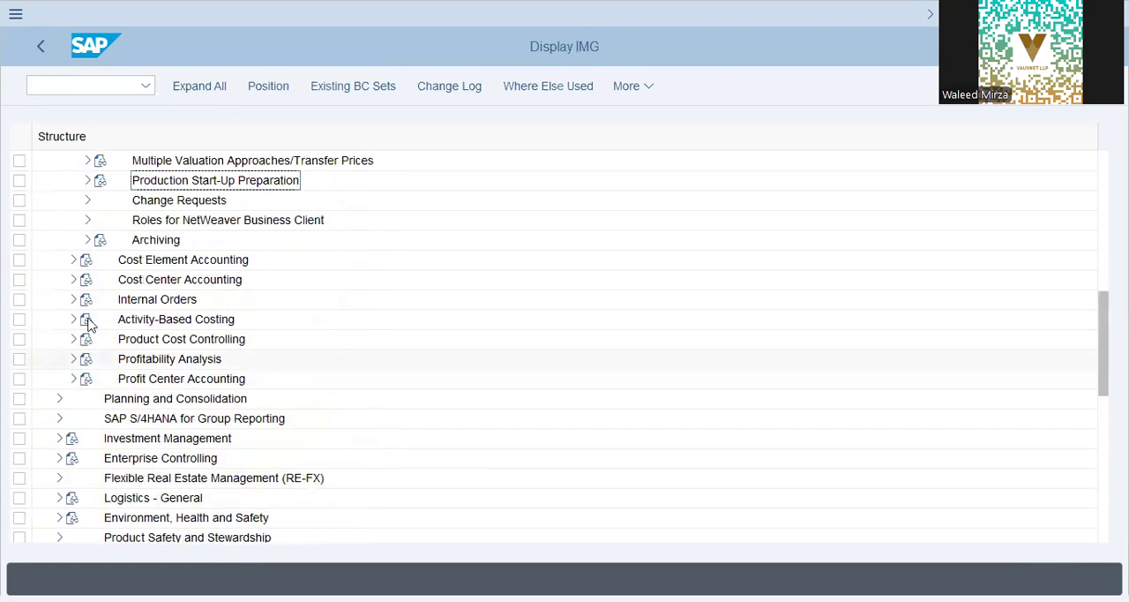
scroll(135, 270, "up", 5)
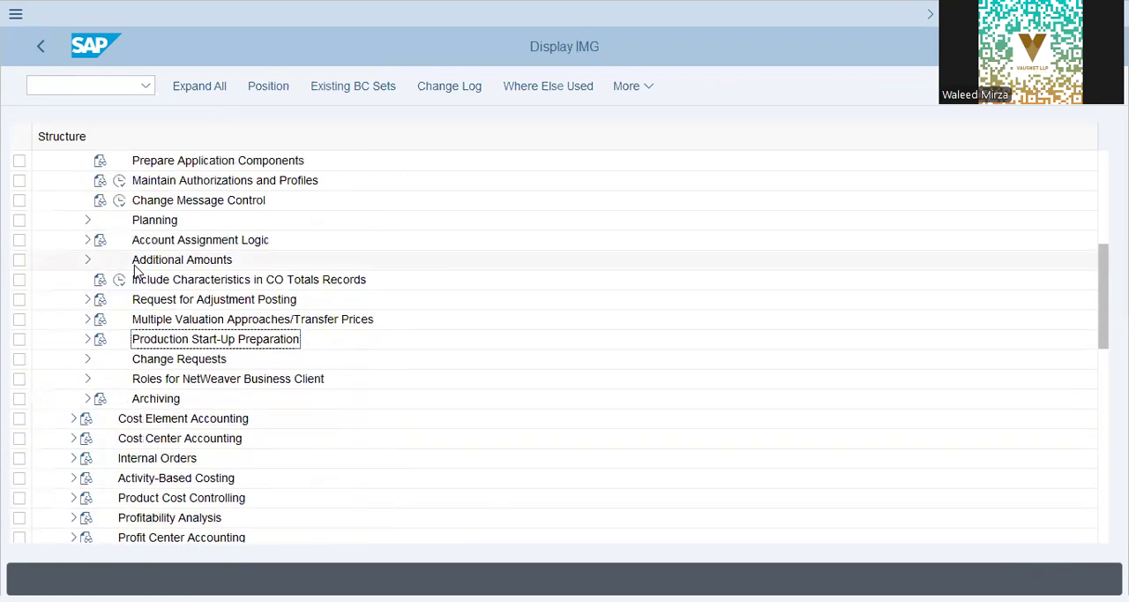
left_click(155, 262)
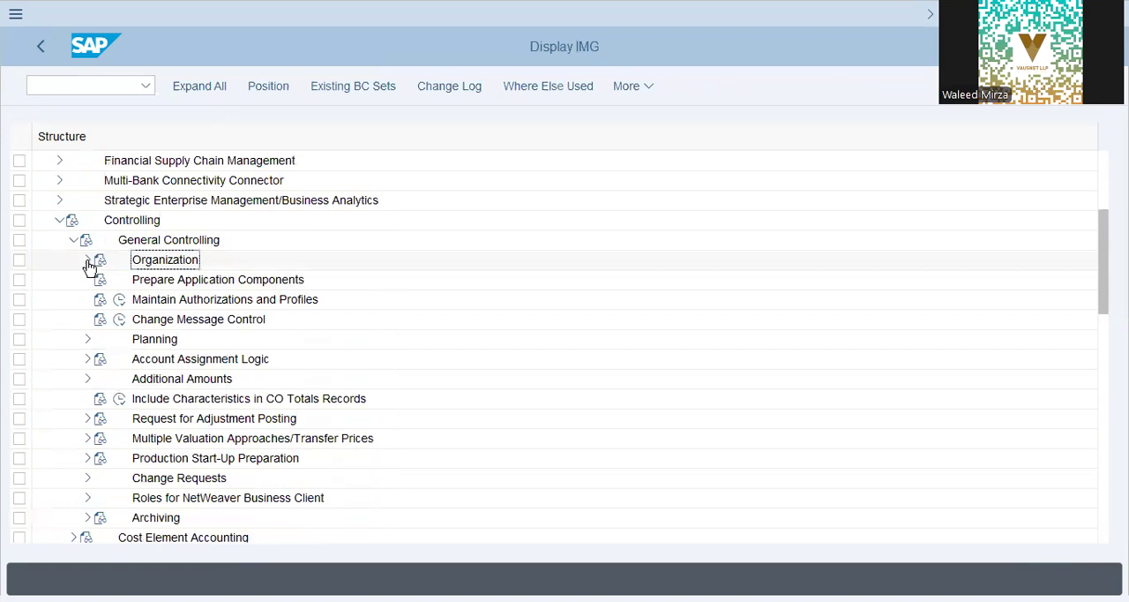
left_click(89, 261)
left_click(138, 287)
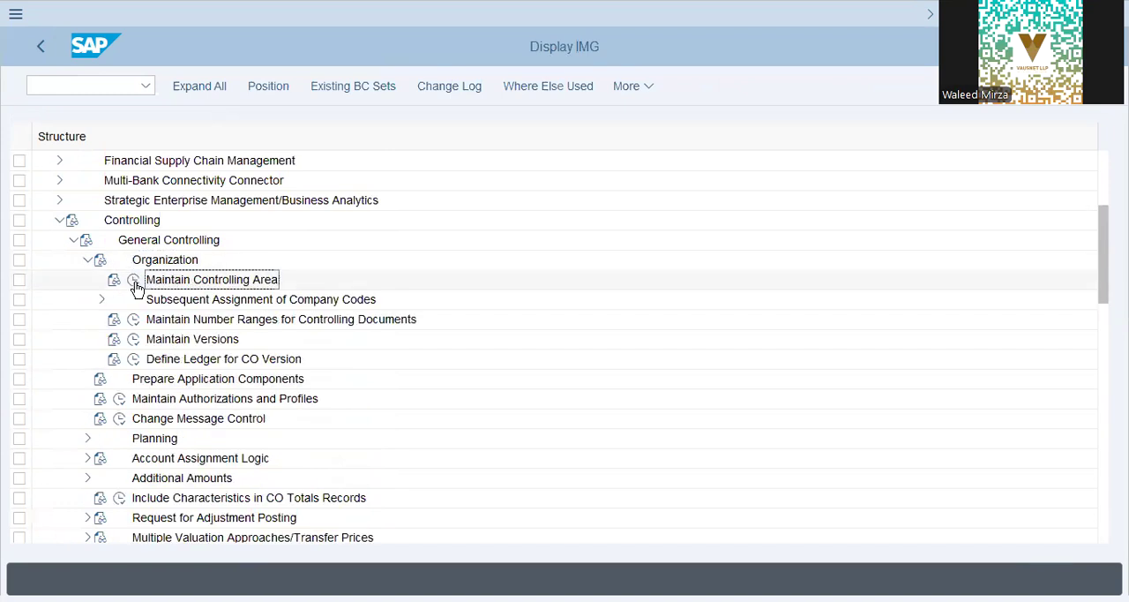
left_click(134, 340)
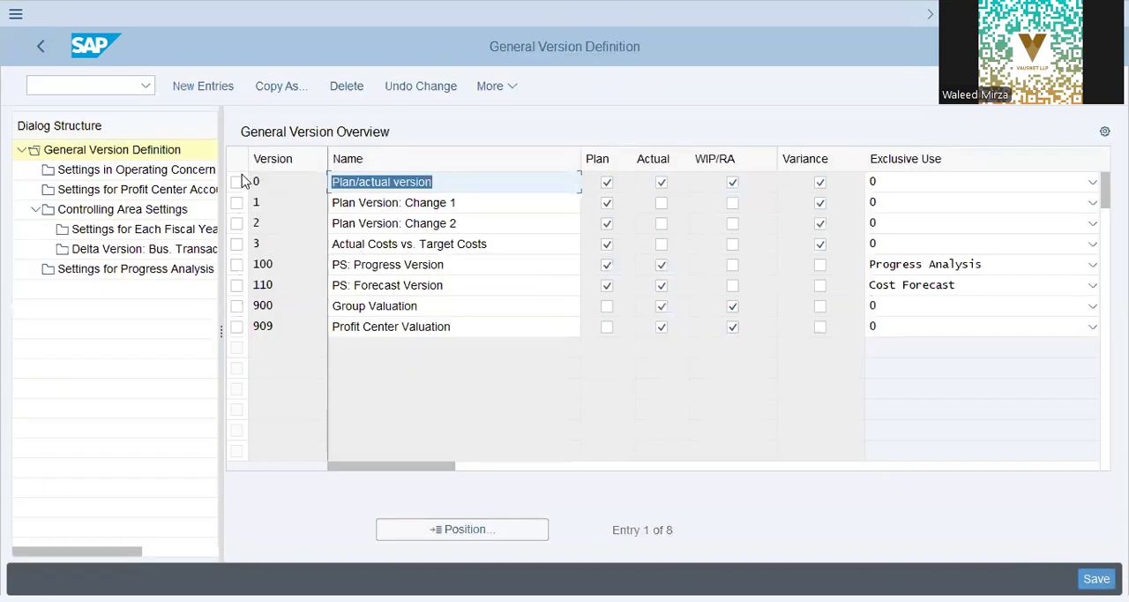
- Select version 0, Plan/actual version, display its Controlling Area Settings, and check which controlling area they apply to
double_click(93, 215)
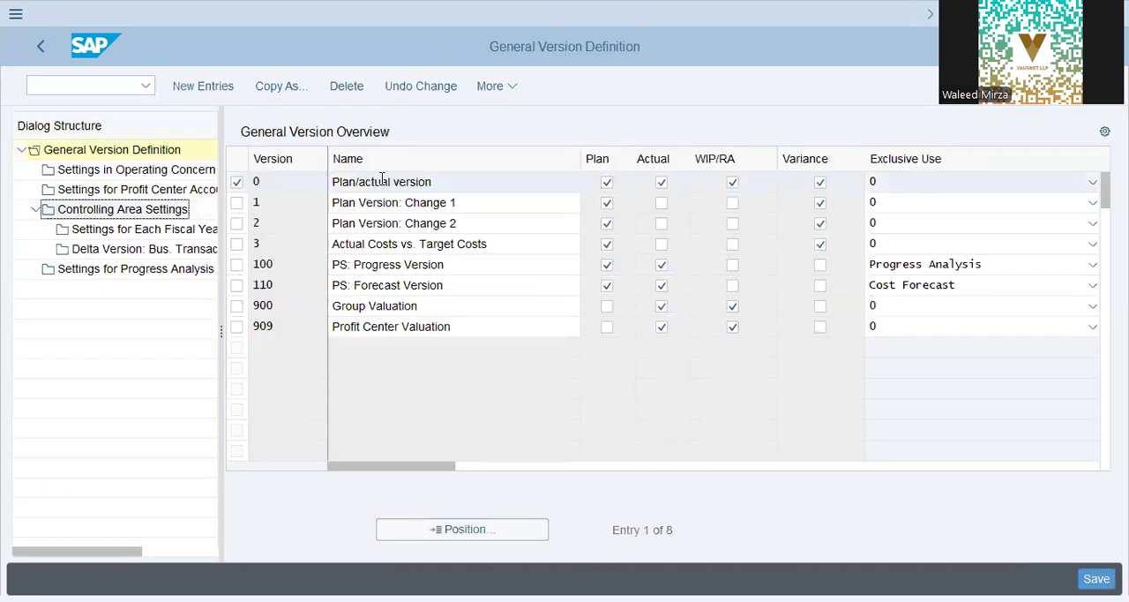
left_click(382, 180)
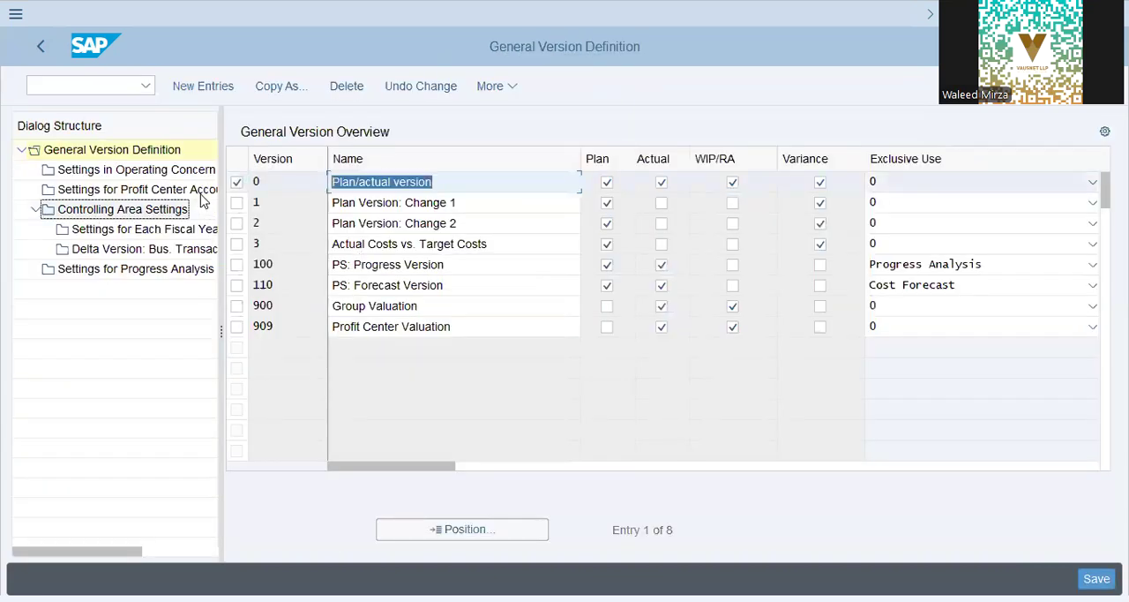
left_click(468, 188)
double_click(136, 212)
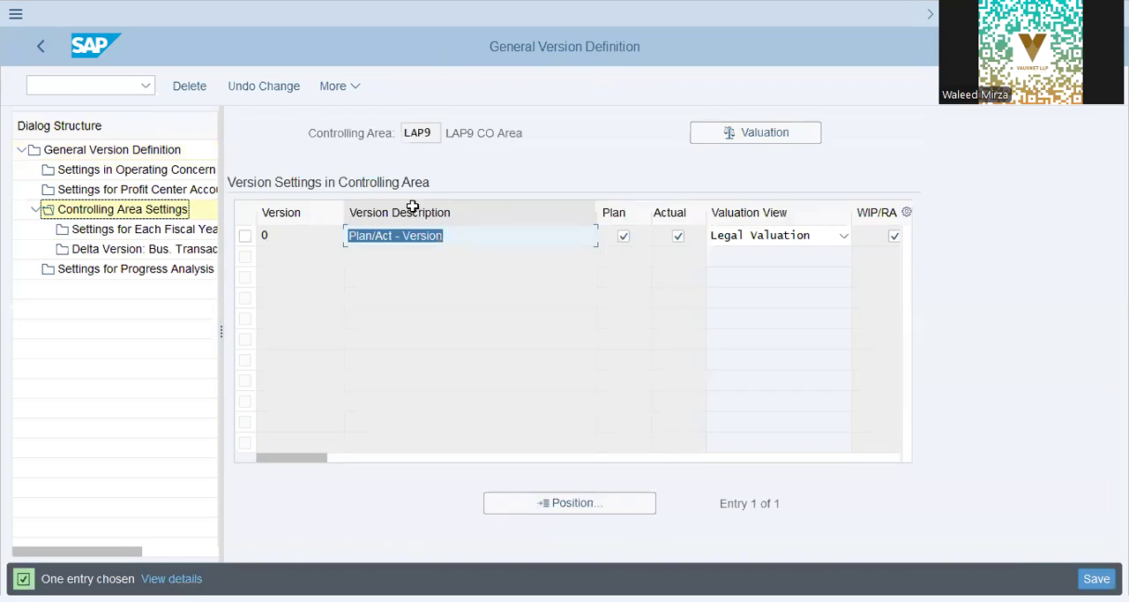
left_click(432, 135)
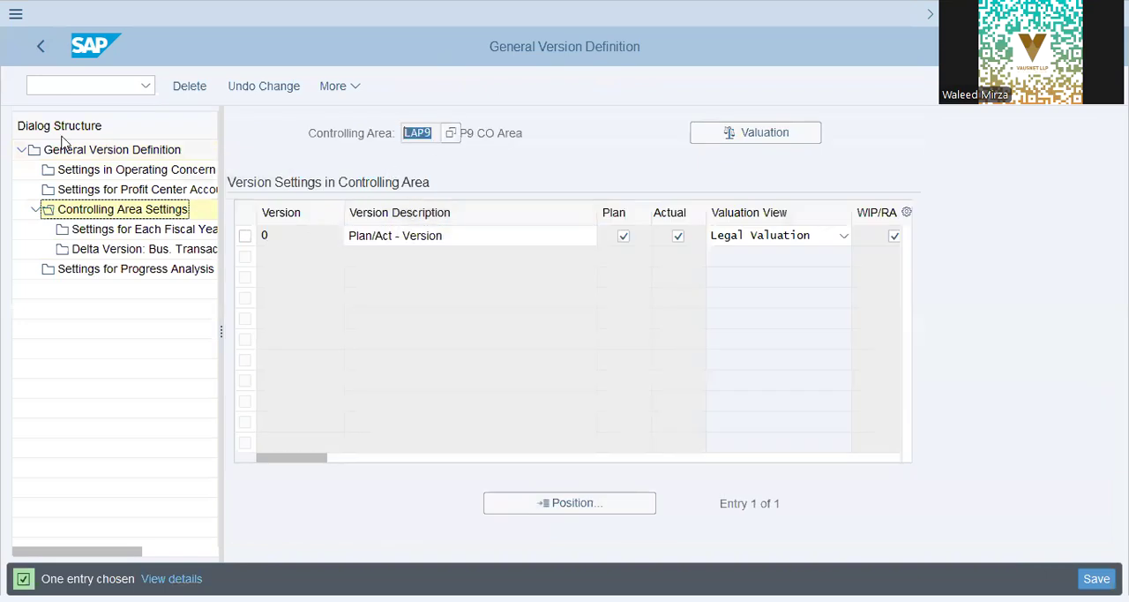
- Call transaction OKKP in a separate session using the command /o okkp
left_click(64, 87)
type("/o okkp")
key("Return")
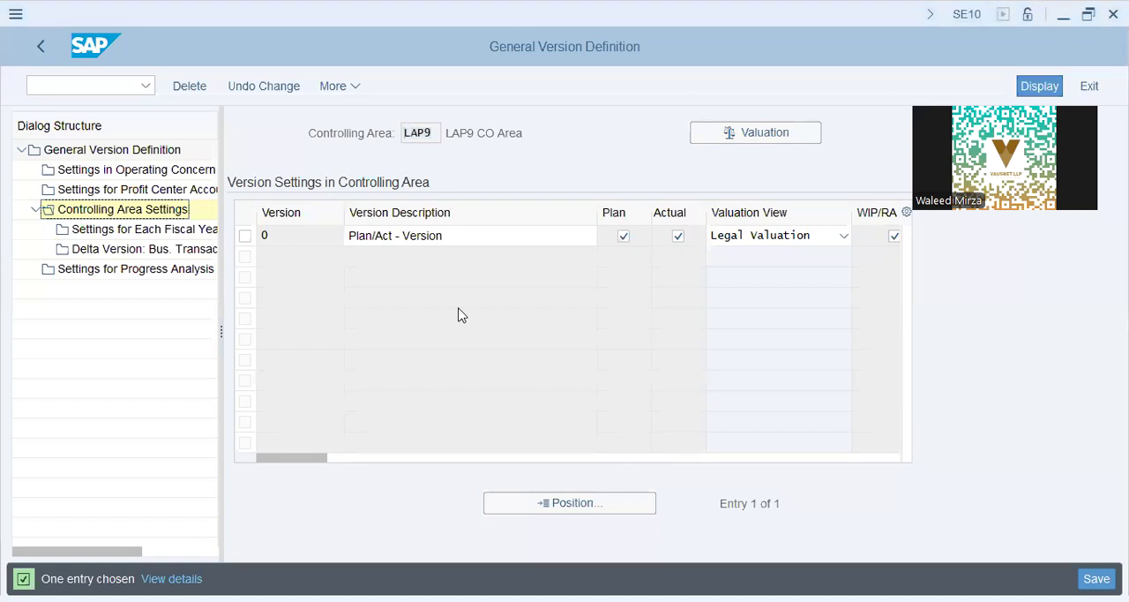
- Set the controlling area to DAP9 and open a new session
type("dap9")
key("Return")
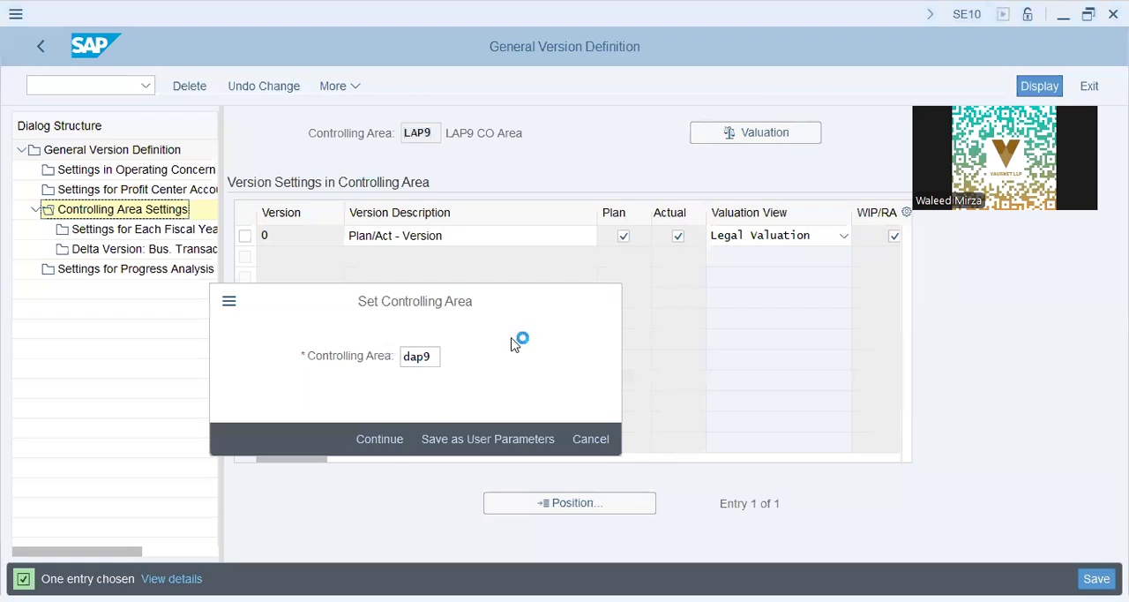
key("ctrl+n")
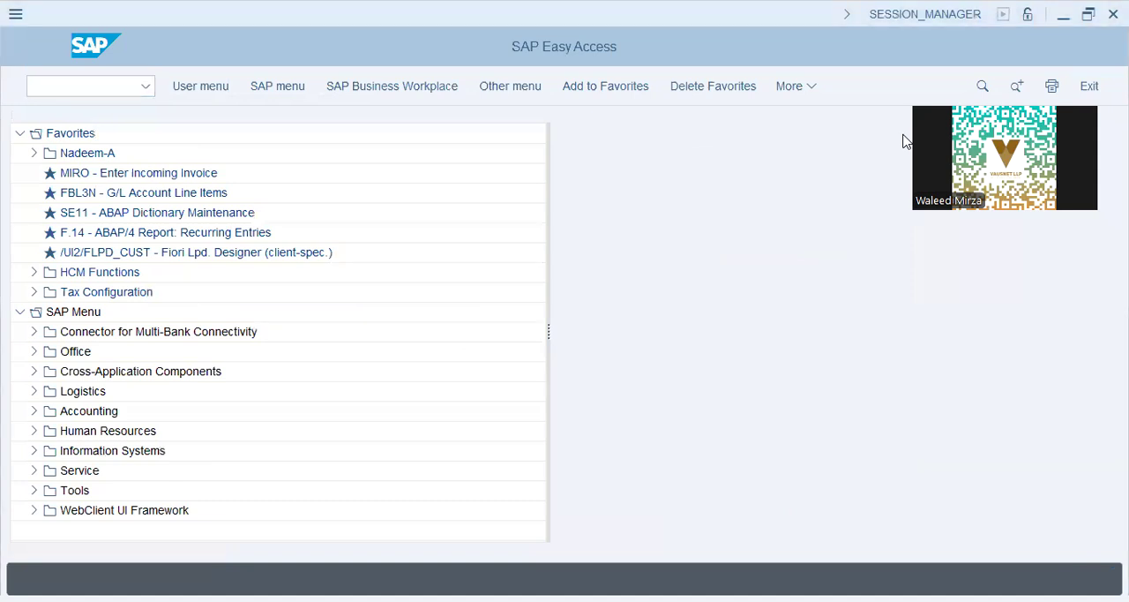
- Return to the IMG structure in the SE10 session and reopen Maintain Versions under Controlling, General Controlling, Organization
key("alt+Tab")
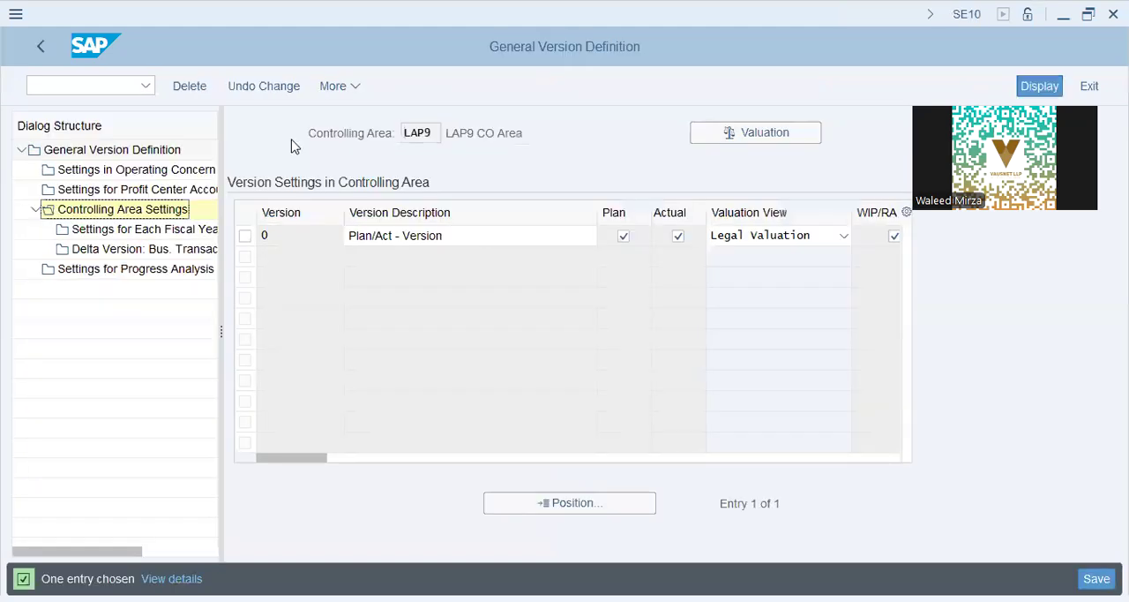
left_click(41, 49)
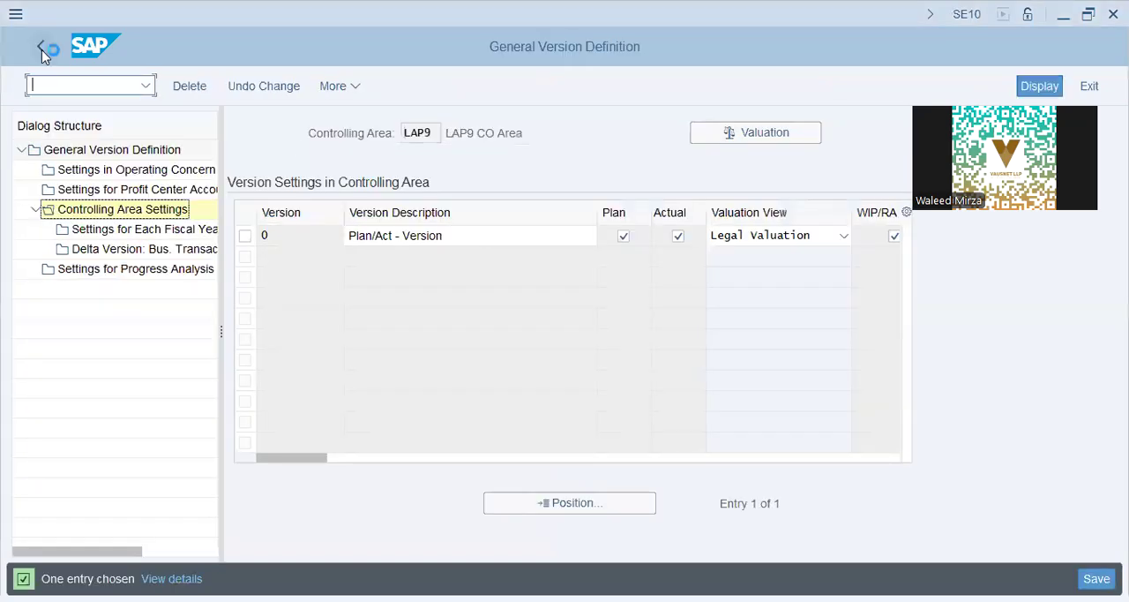
left_click(41, 49)
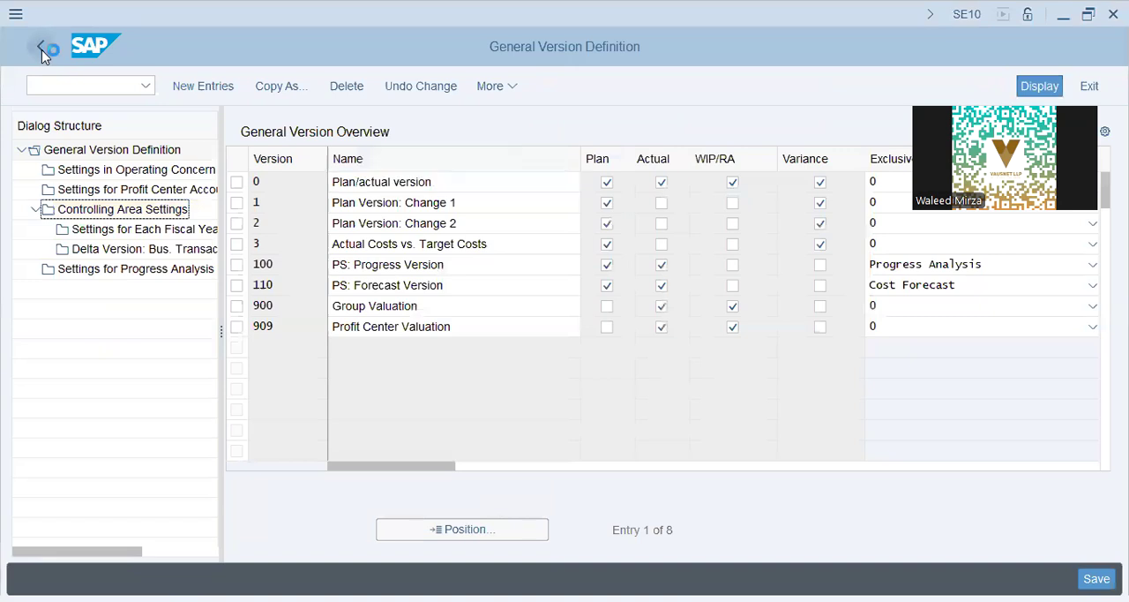
left_click(42, 49)
left_click(133, 339)
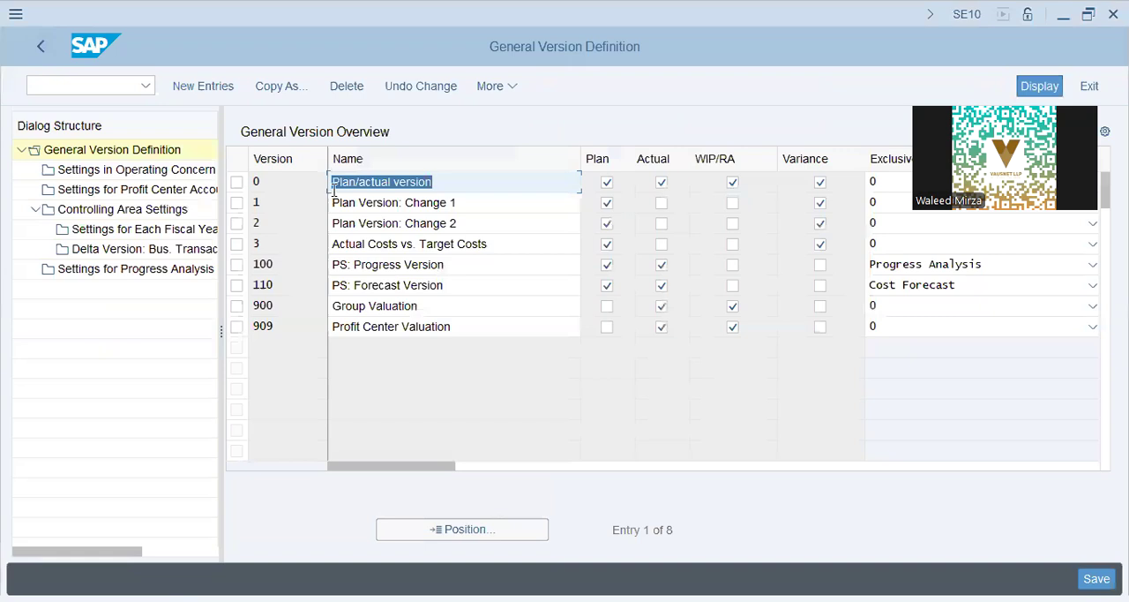
- Select version 0, display its Controlling Area Settings for DAP9, and open the Settings for Each Fiscal Year of version 0
left_click(236, 182)
double_click(160, 210)
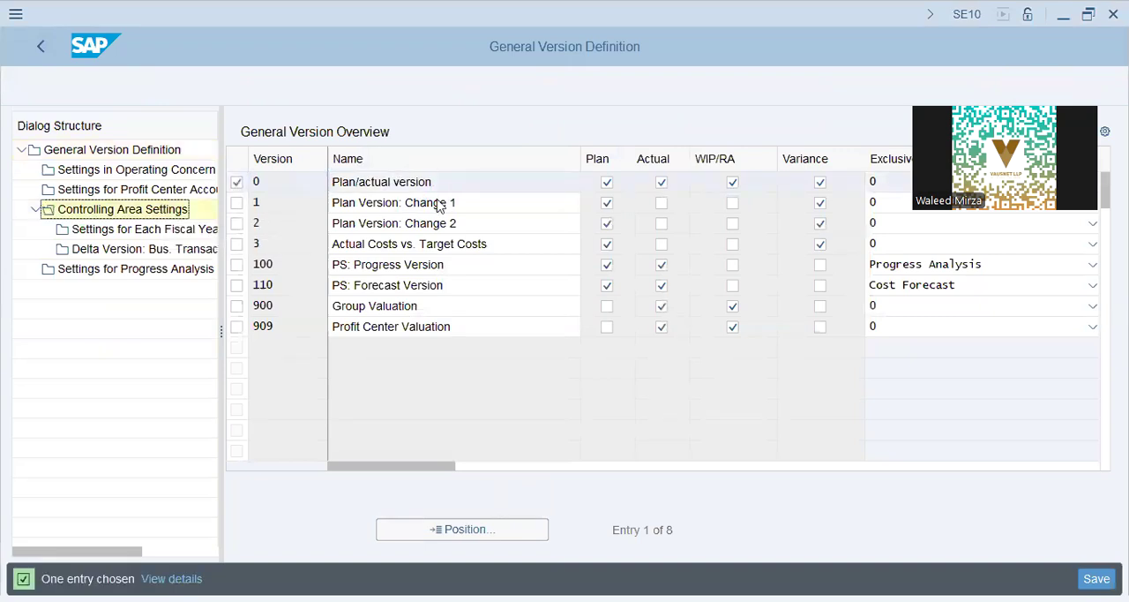
left_click(245, 236)
double_click(165, 231)
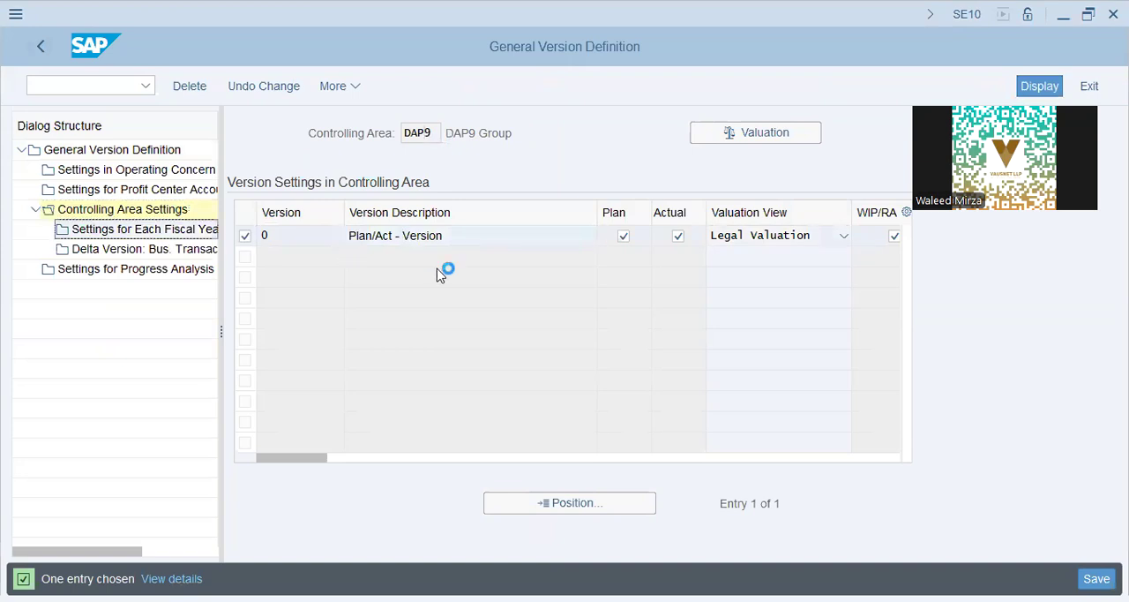
- Activate the option preceding Copying Allowed for all five listed fiscal years of version 0 in controlling area DAP9
left_click(548, 261)
left_click(549, 281)
left_click(549, 301)
left_click(549, 324)
left_click(549, 344)
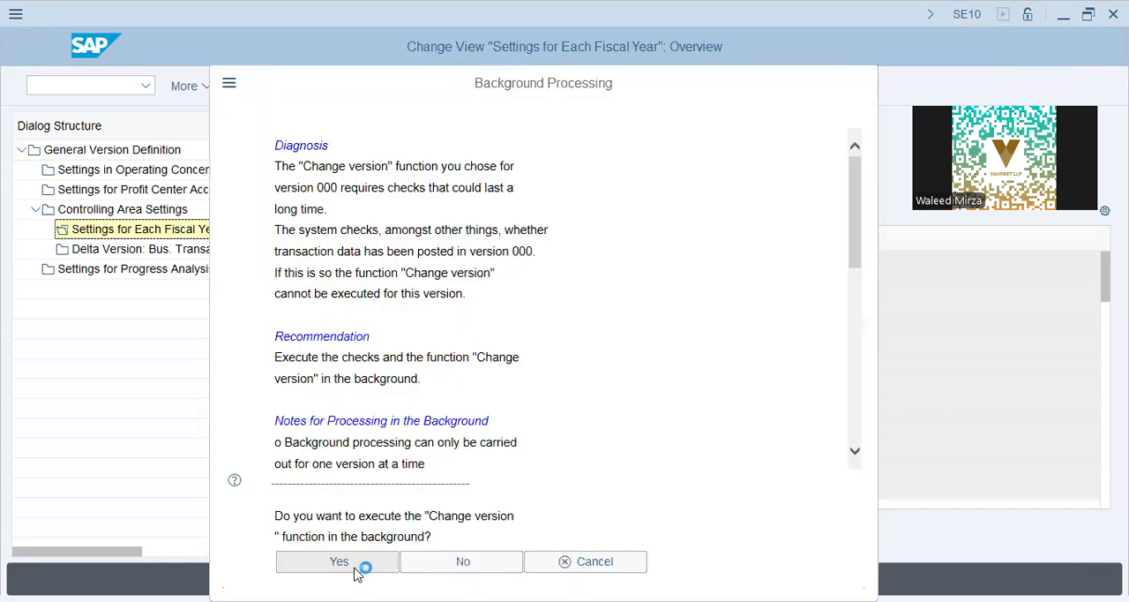
- Execute the Change version function as a background job, accepting output device lp01 with one copy
left_click(339, 562)
left_click(231, 220)
left_click(509, 514)
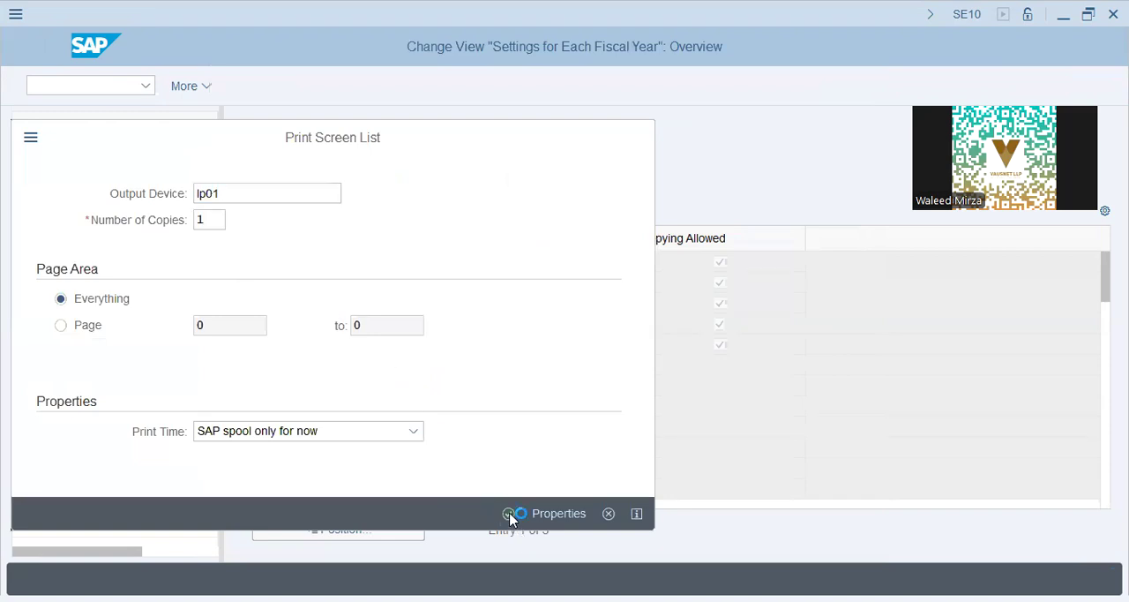
key("Return")
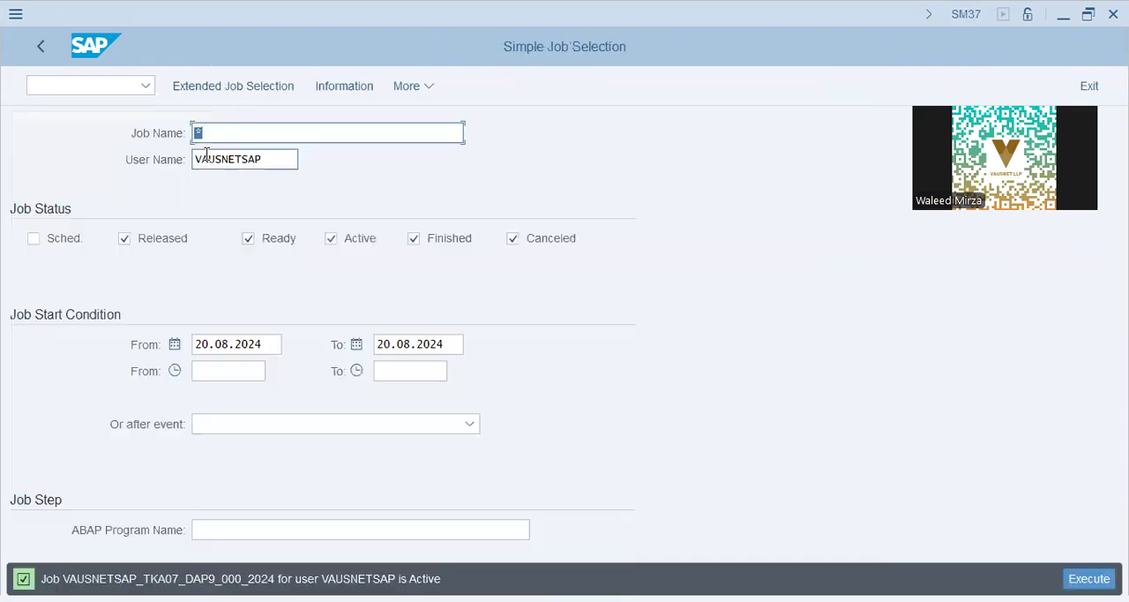
- Include scheduled jobs in the job selection, execute it for 20.08.2024, and check the status of the DAP9 version job
left_click(33, 238)
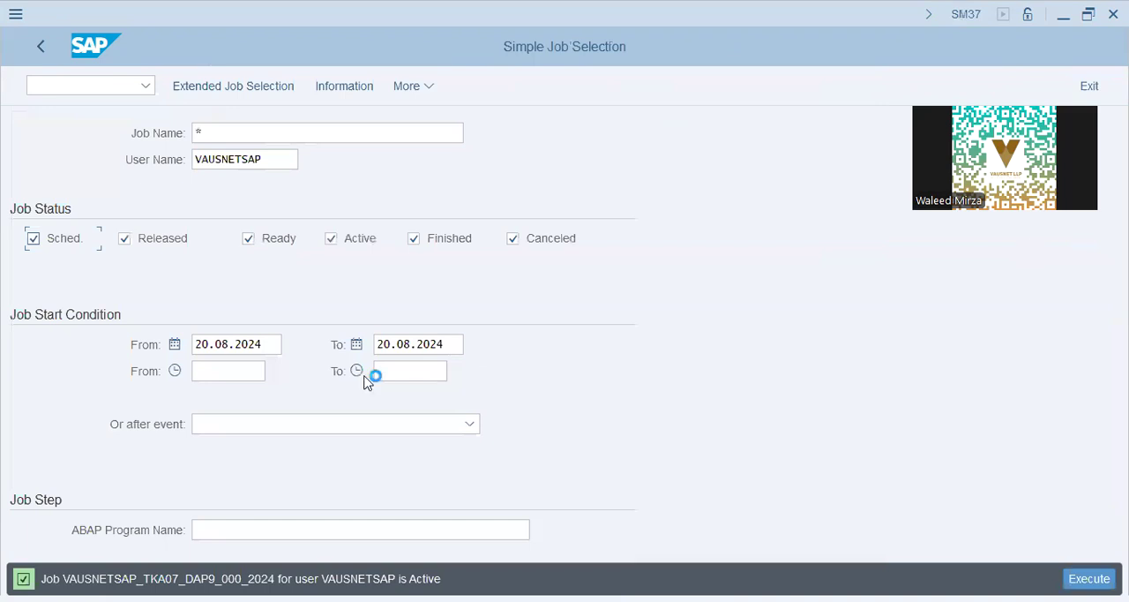
key("F8")
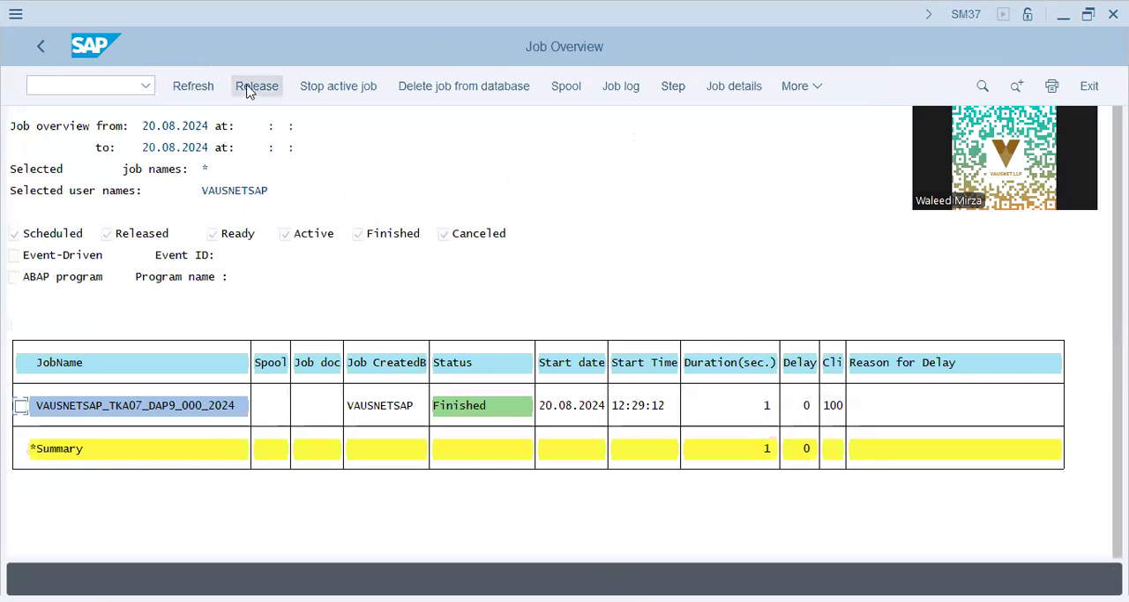
left_click(193, 89)
left_click(266, 408)
left_click(39, 44)
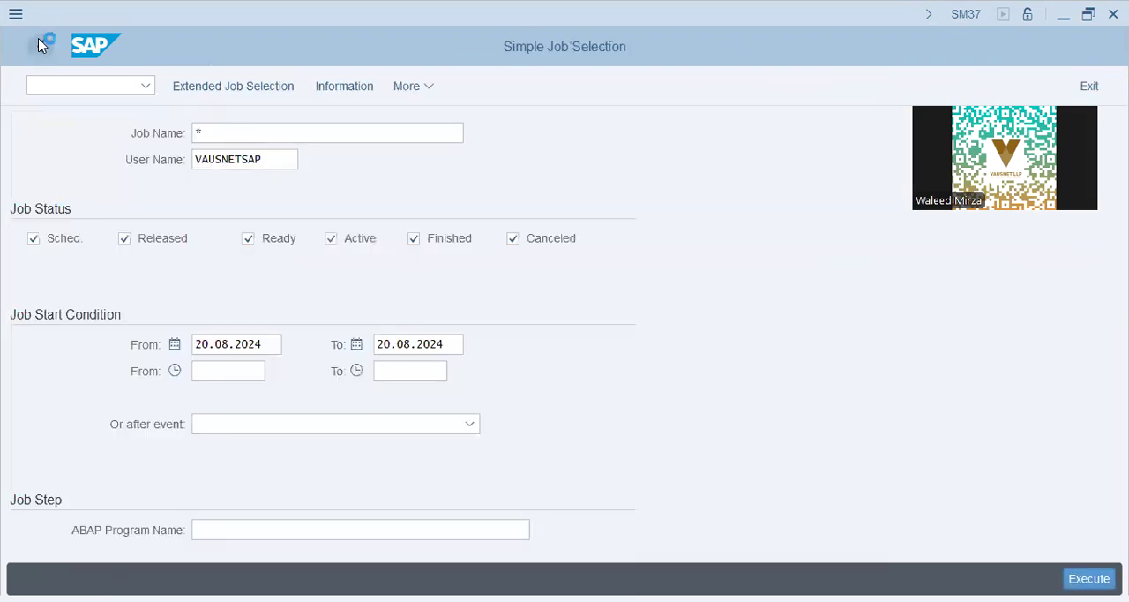
- Call transaction SPRO, display the IMG, and expand Controlling, General Controlling, Organization
type("spro")
key("Return")
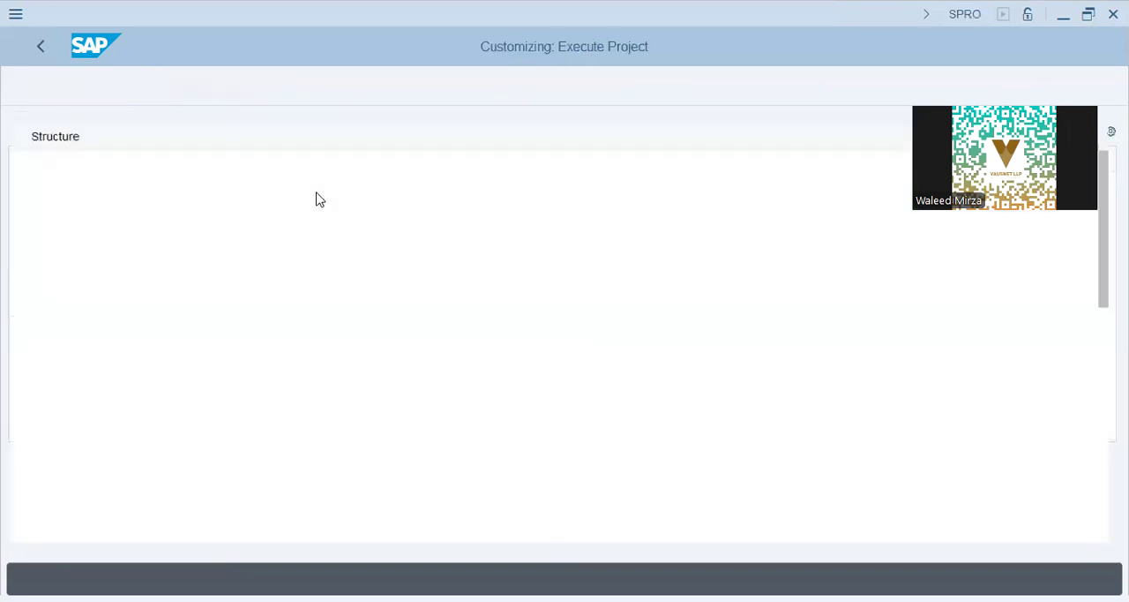
left_click(147, 325)
left_click(148, 344)
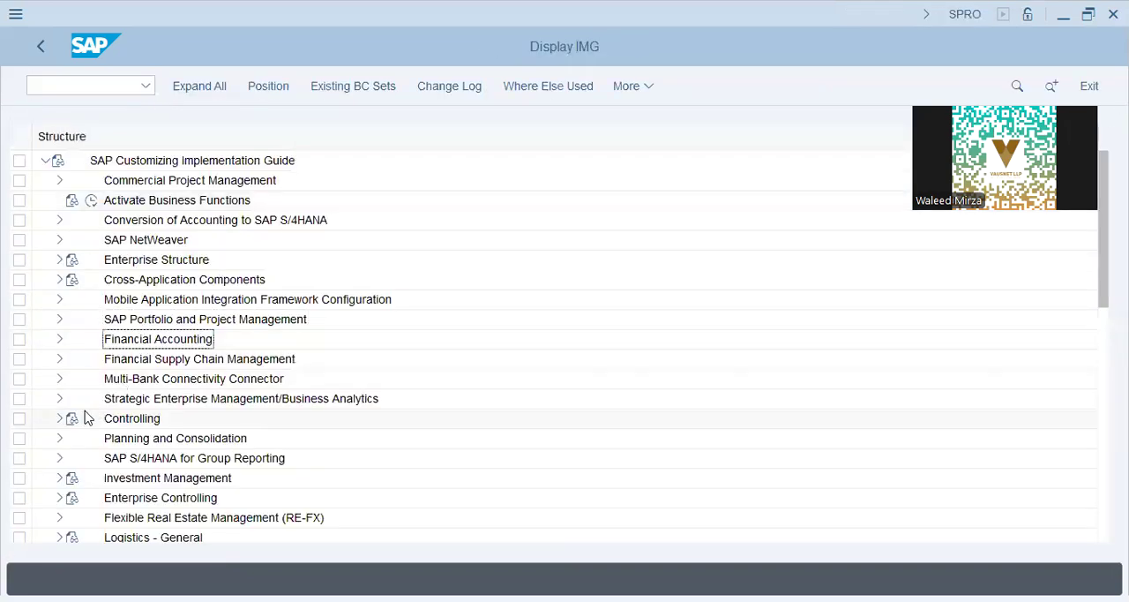
left_click(59, 420)
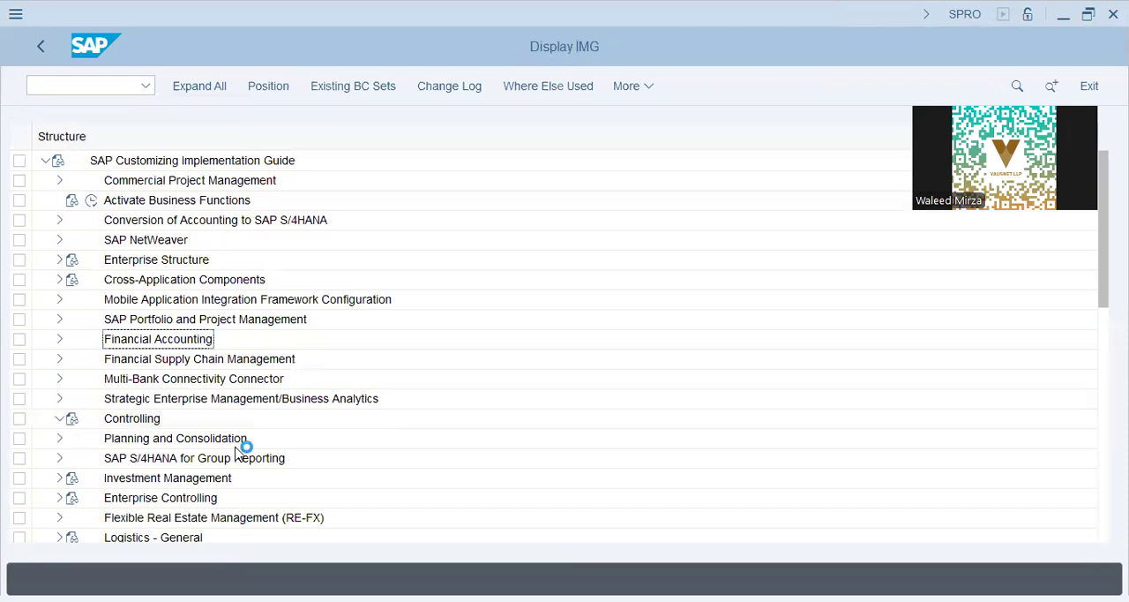
left_click(75, 398)
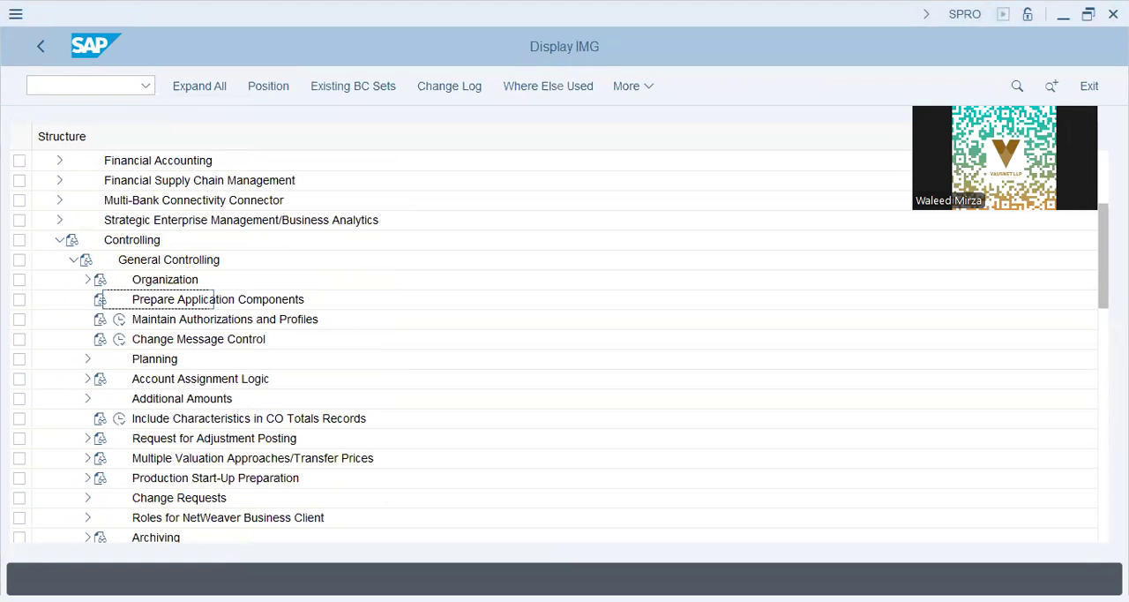
left_click(88, 281)
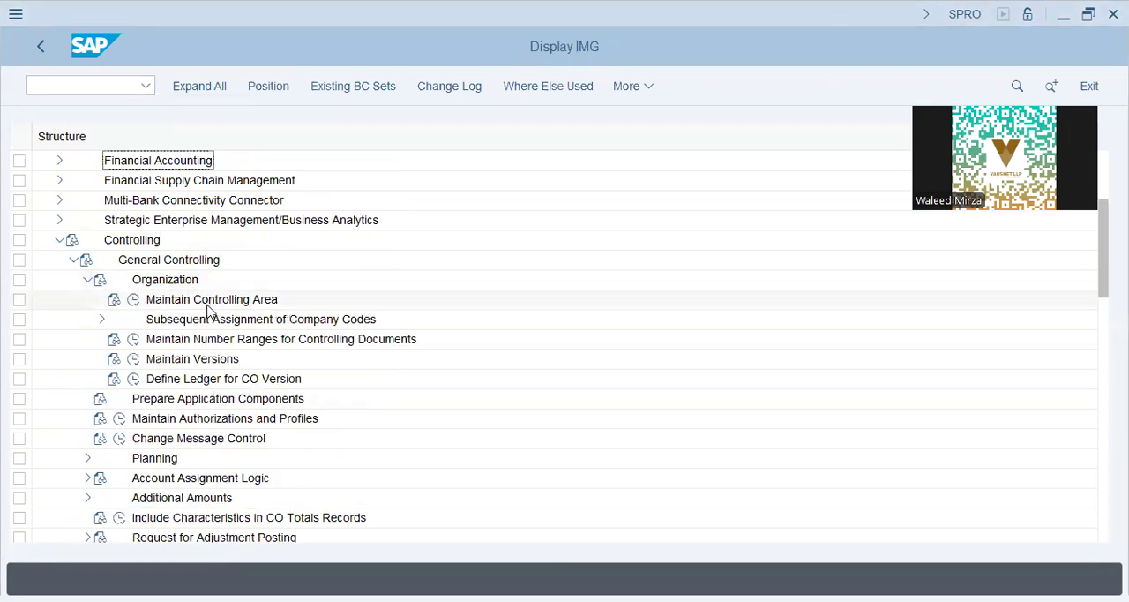
- Open the Maintain Controlling Area activity, view the overview of controlling areas, and return to the IMG structure
left_click(212, 318)
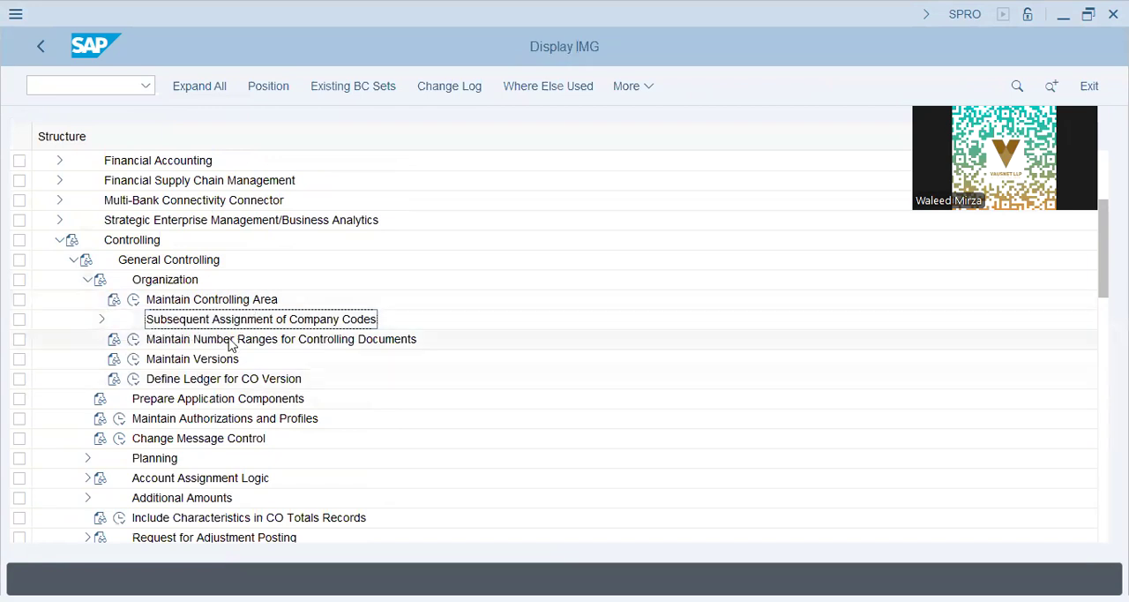
left_click(133, 299)
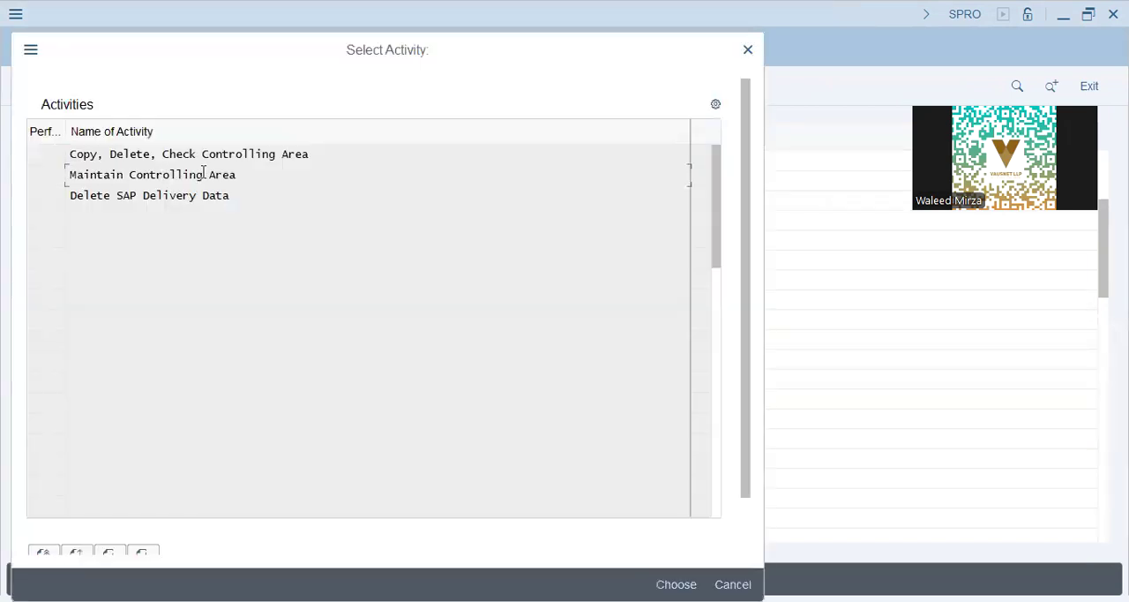
double_click(204, 174)
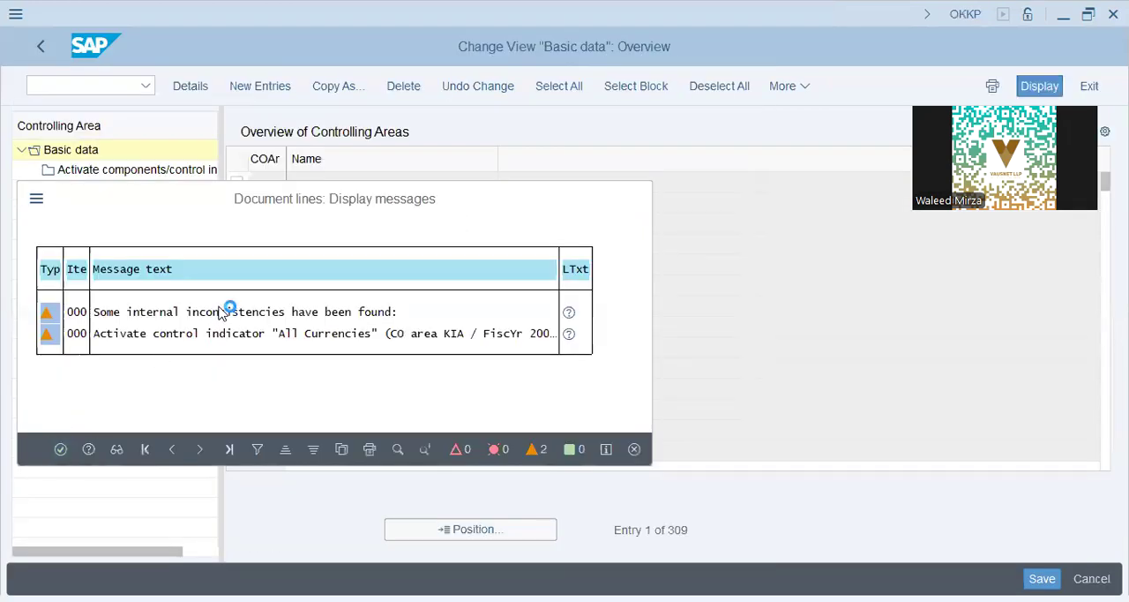
left_click(39, 50)
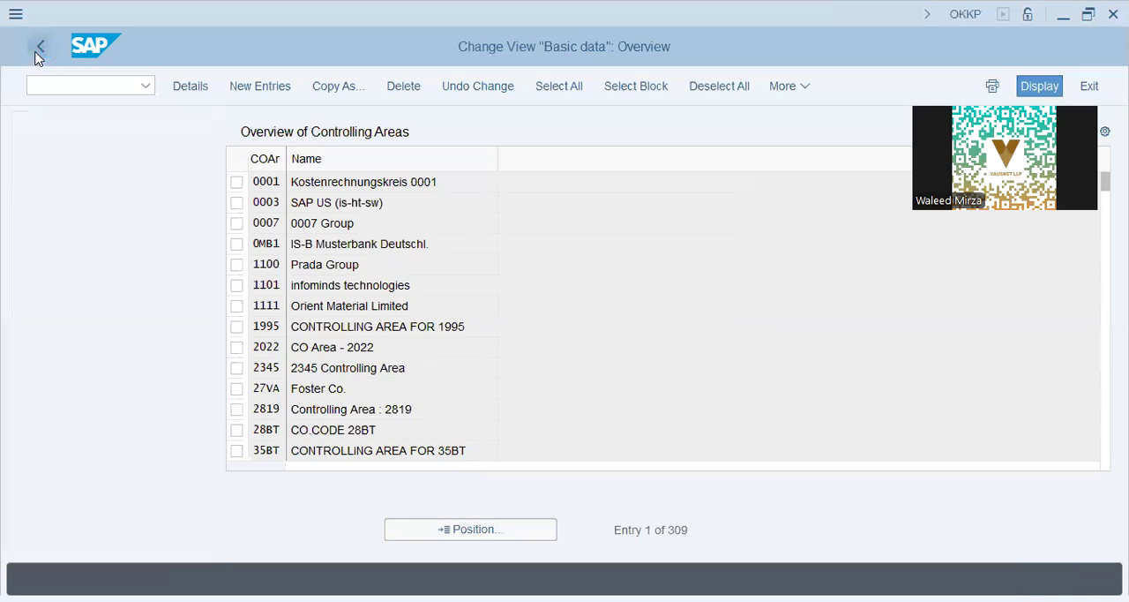
left_click(35, 54)
left_click(276, 427)
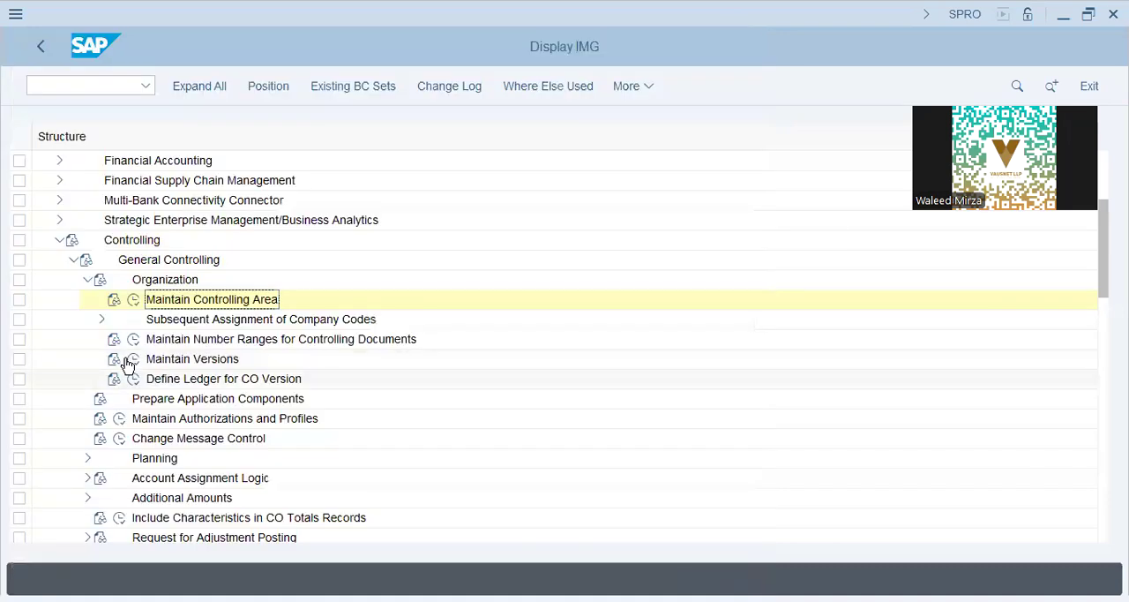
- Open Maintain Versions, examine the Group Valuation version 900 and Profit Center Valuation version 909, and return to the IMG
left_click(131, 360)
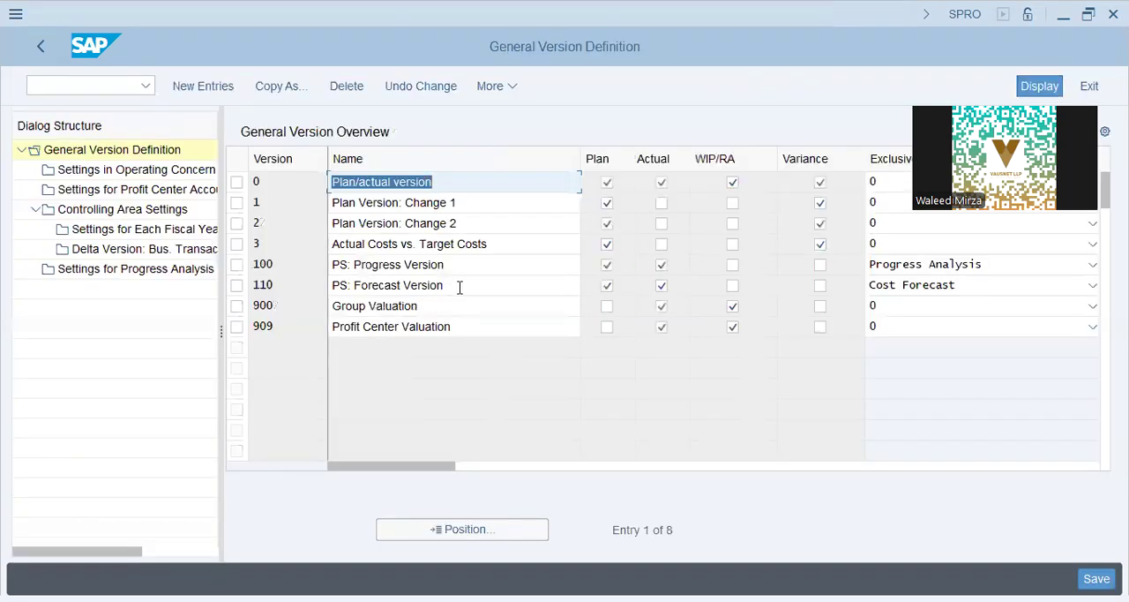
left_click(457, 287)
left_click(378, 307)
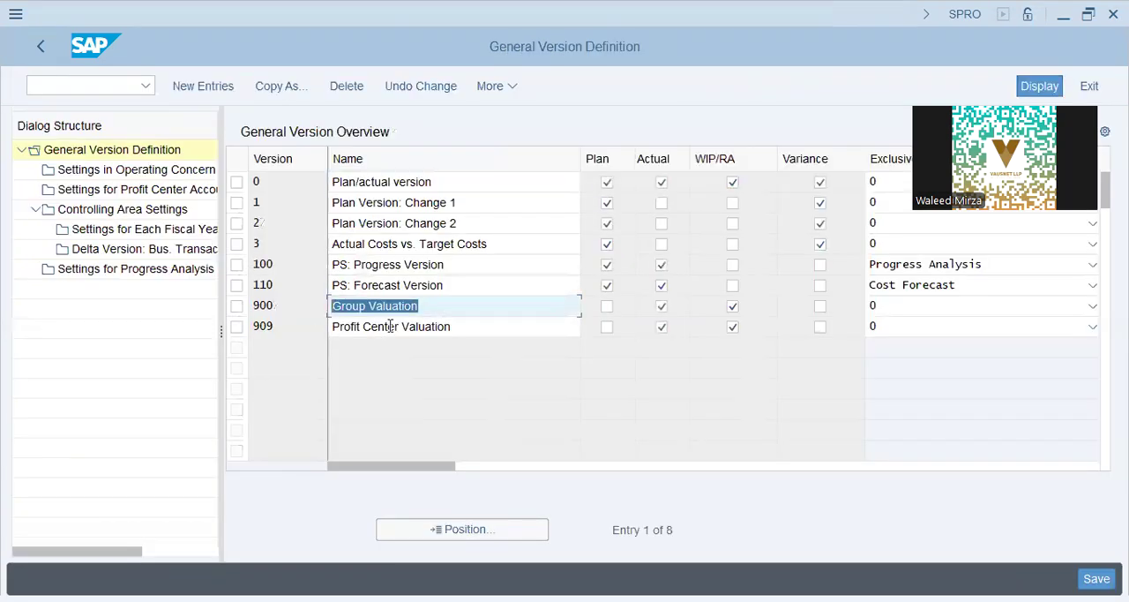
left_click(292, 306)
key("Down")
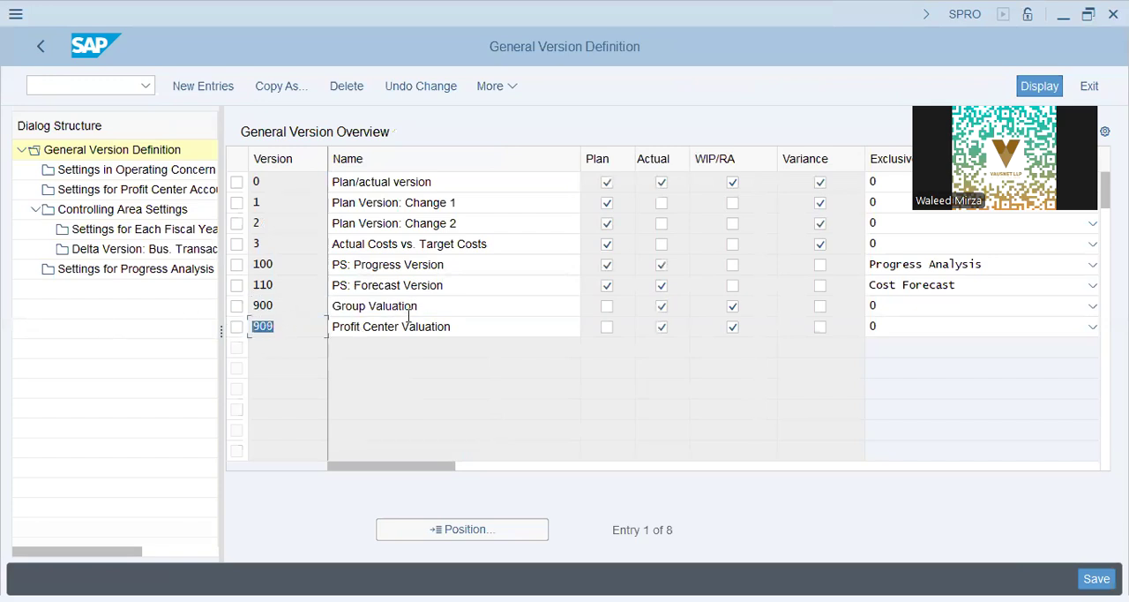
left_click(296, 305)
left_click(40, 48)
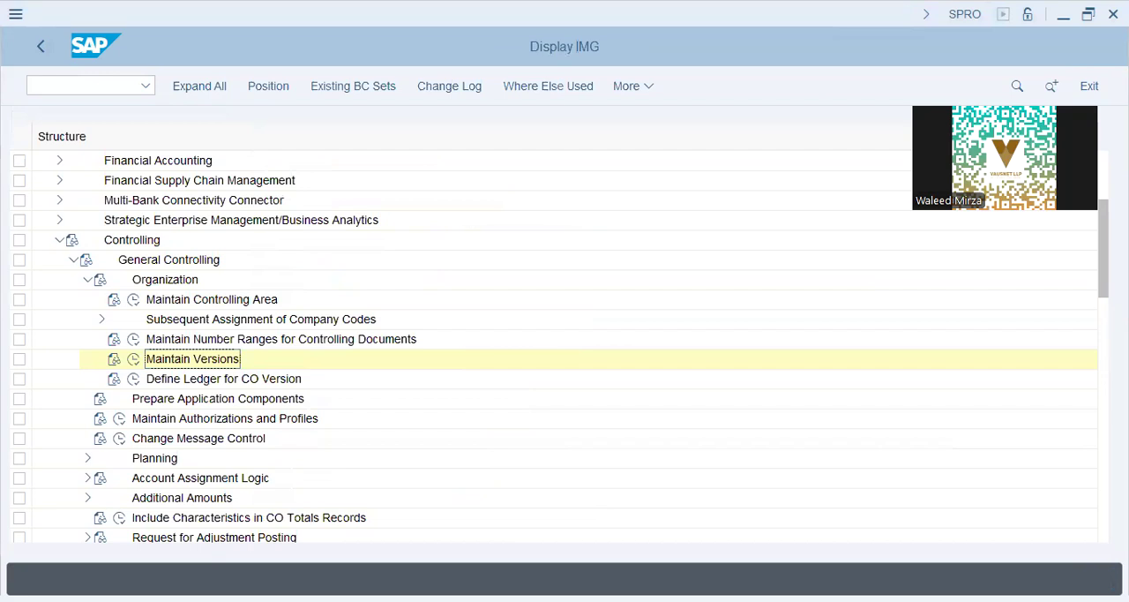
- Open Maintain Number Ranges for Controlling Documents and call up the CO document intervals for CO area DAP9 for editing
left_click(205, 420)
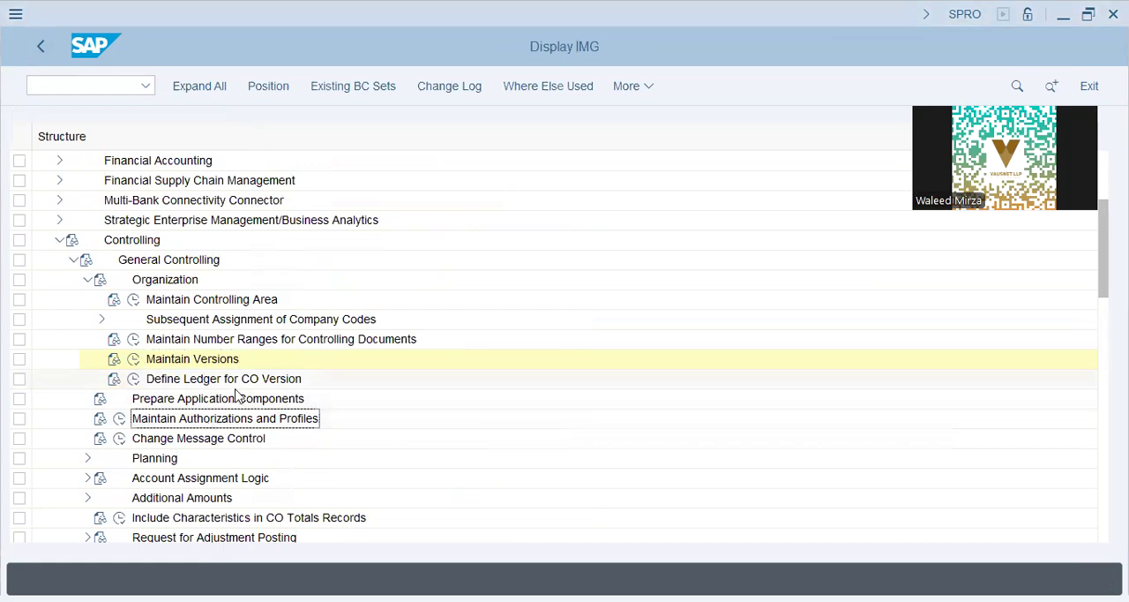
left_click(168, 339)
left_click(133, 339)
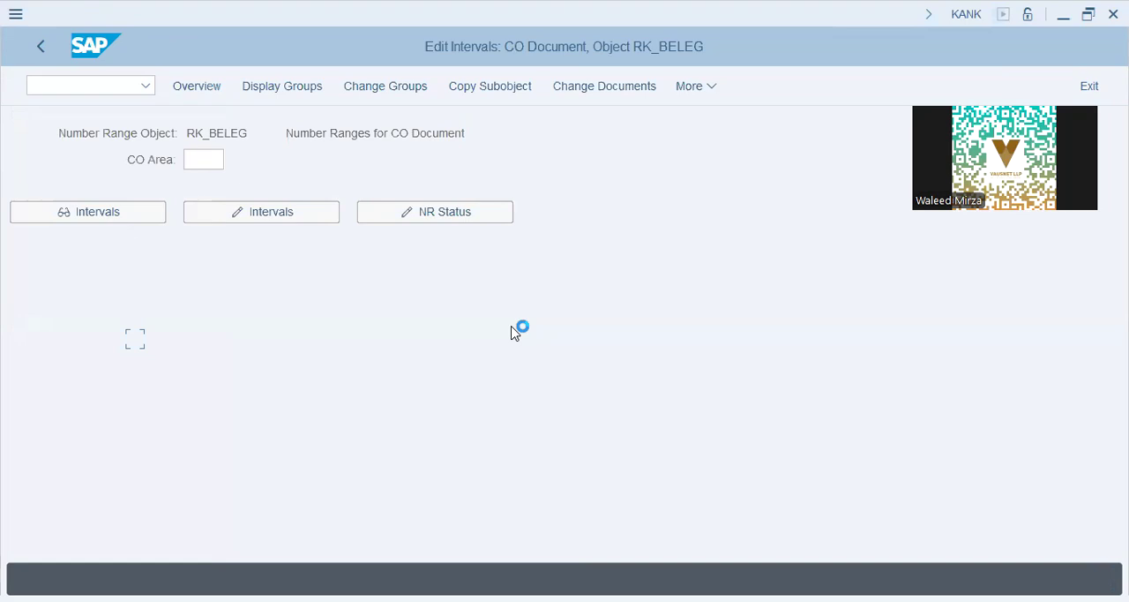
type("dap9")
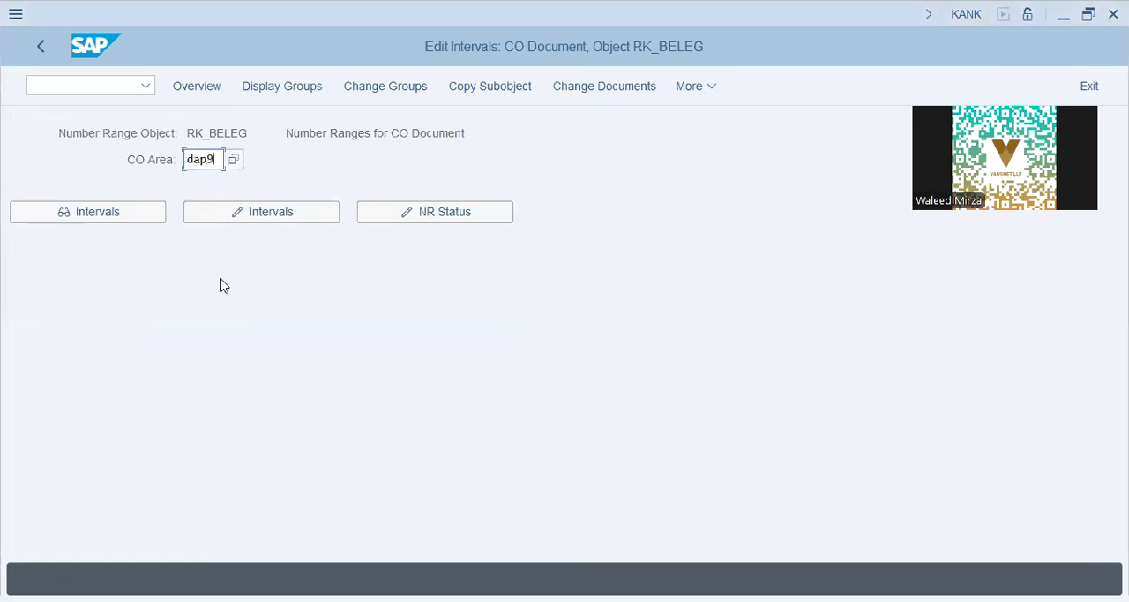
key("Tab")
left_click(283, 221)
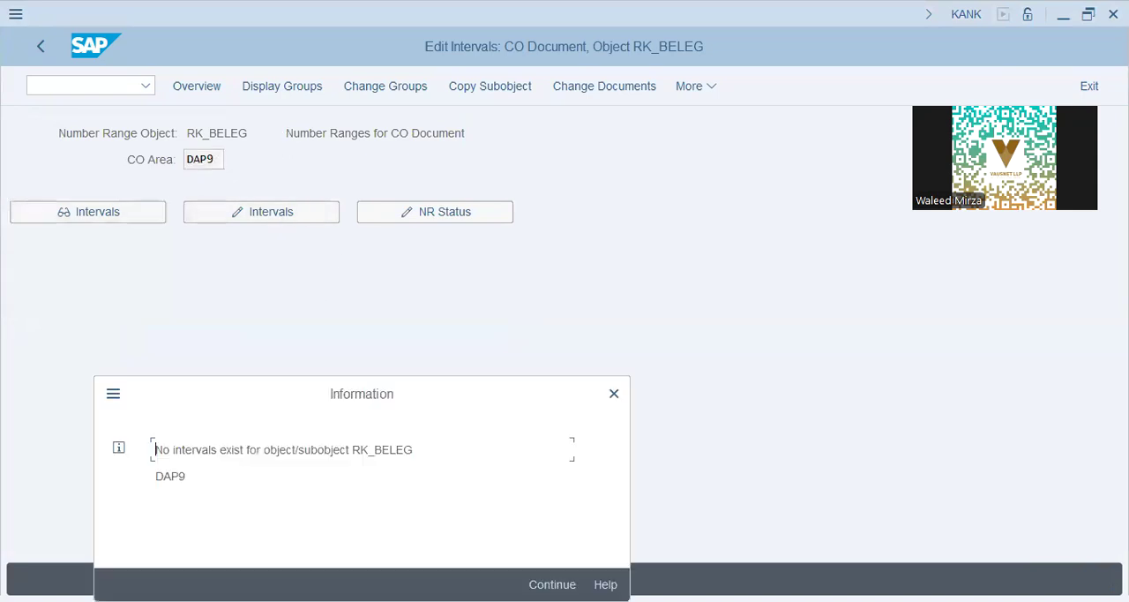
key("Return")
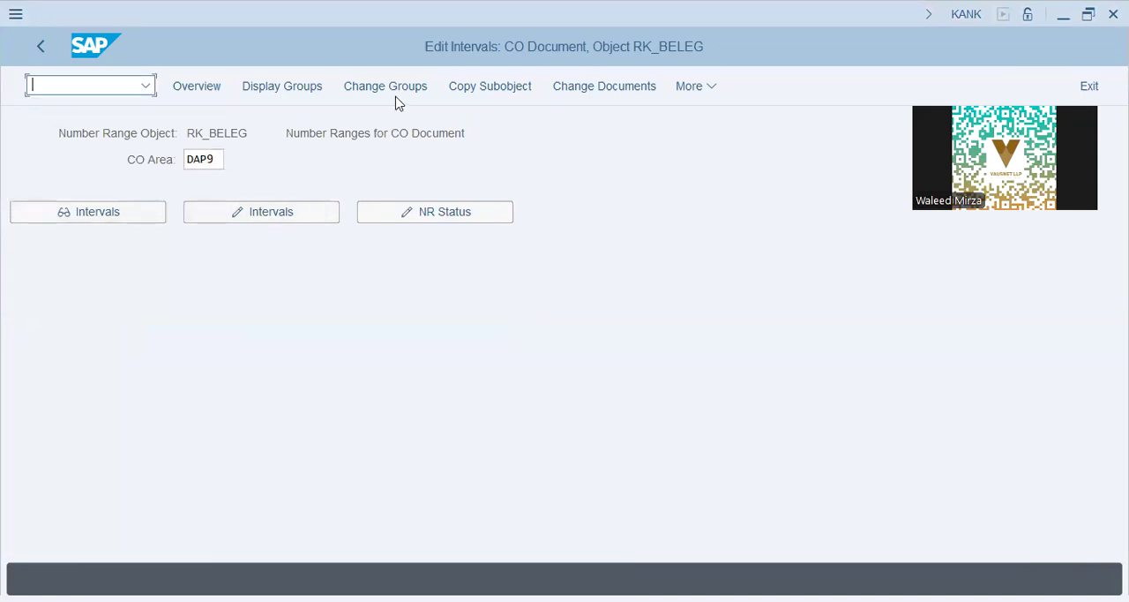
left_click(398, 92)
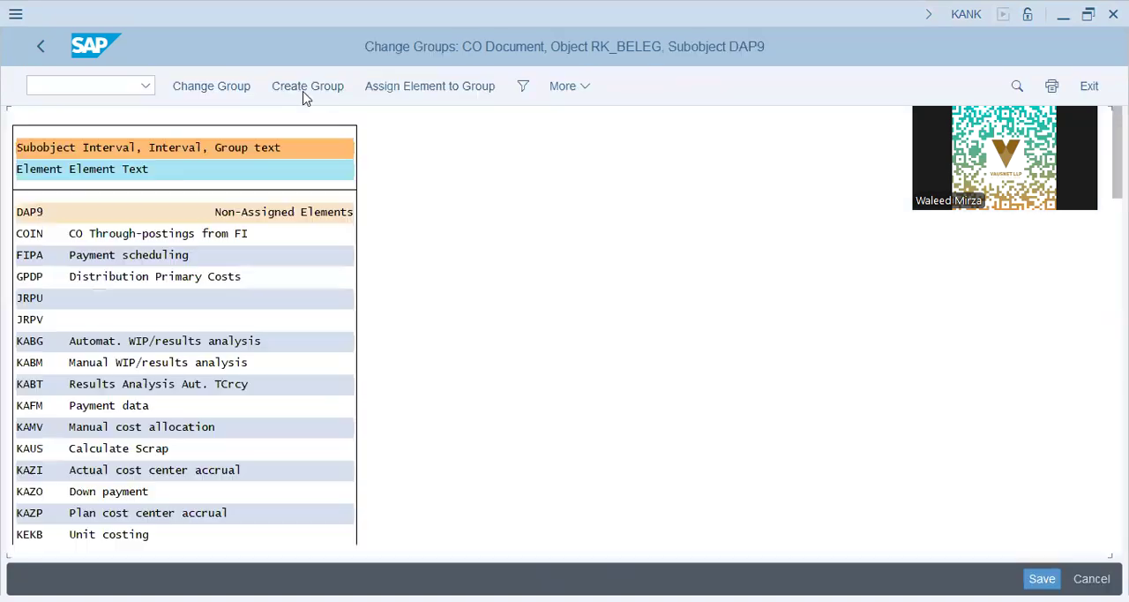
left_click(300, 98)
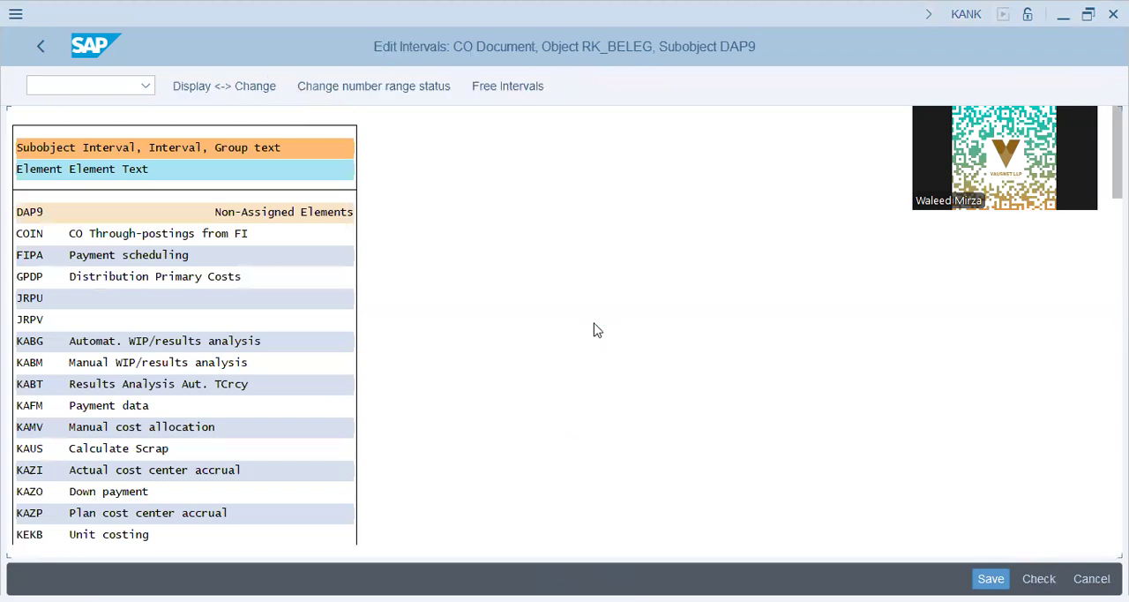
type("DAP9 -")
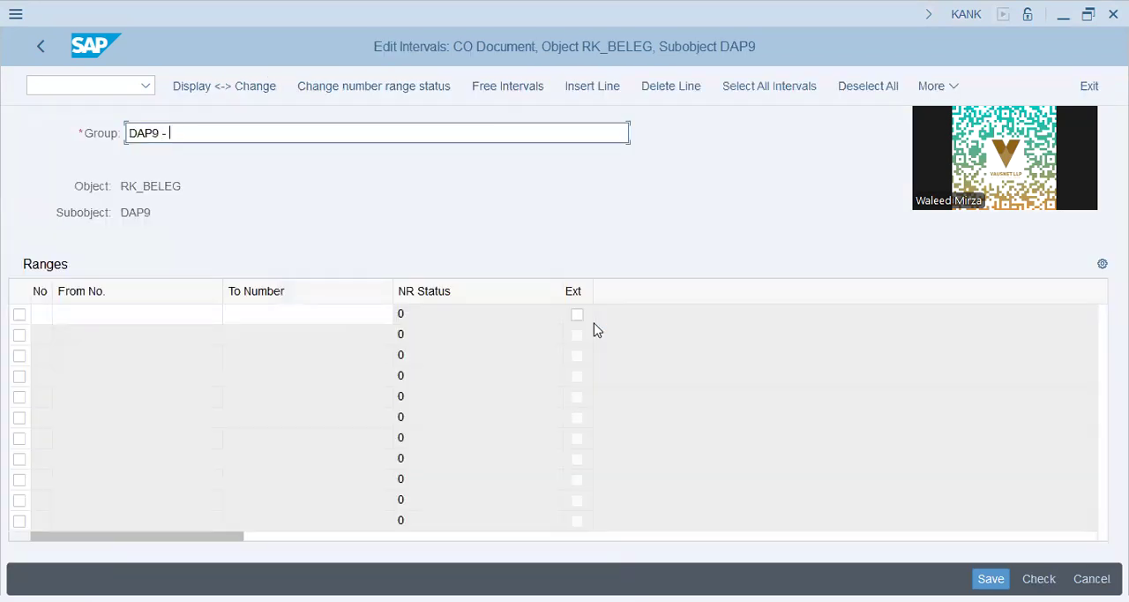
key("alt+Tab")
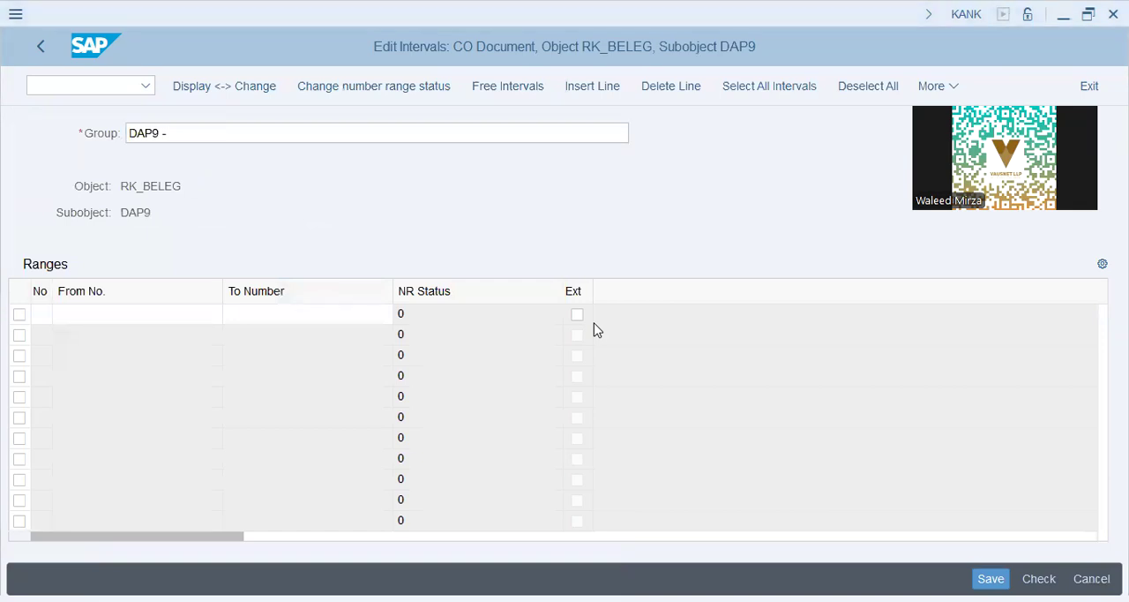
key("alt+Tab")
type("090000000")
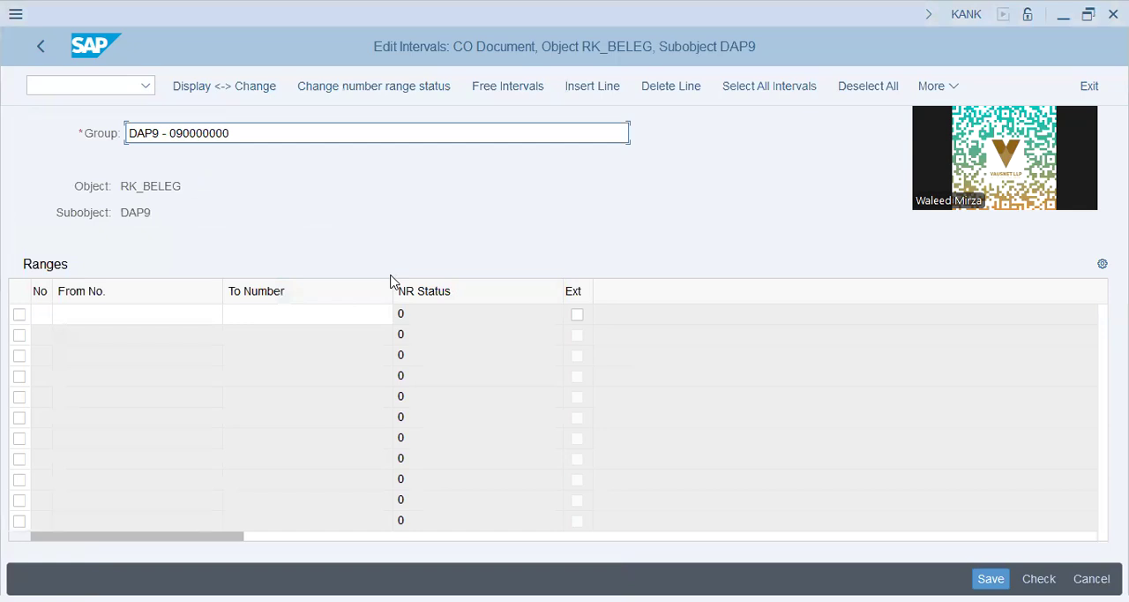
key("alt+Tab")
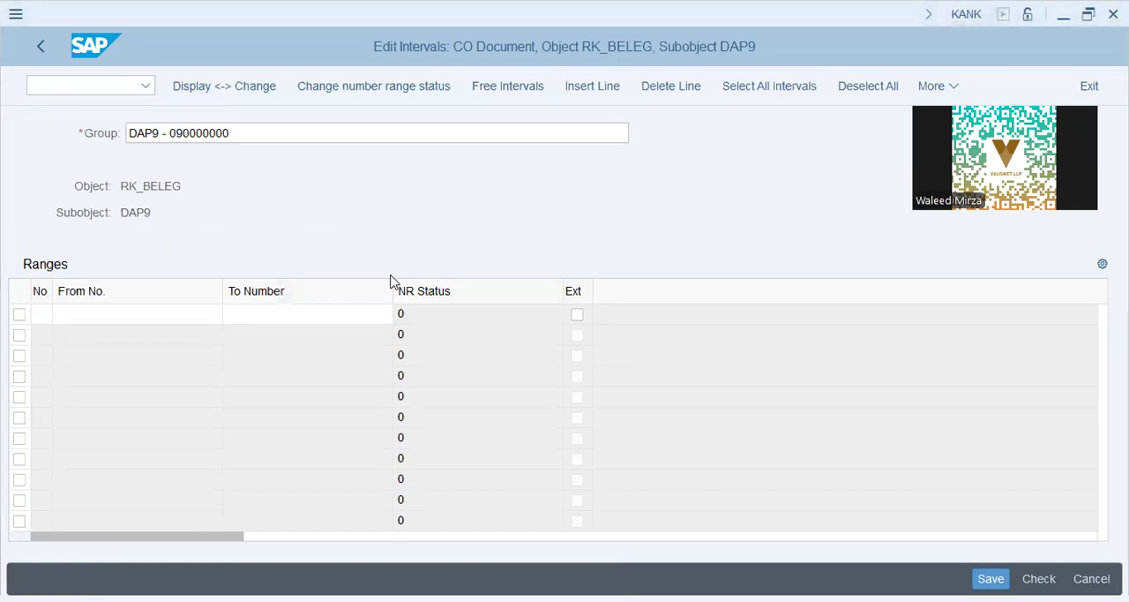
key("alt+Tab")
type("-099999999")
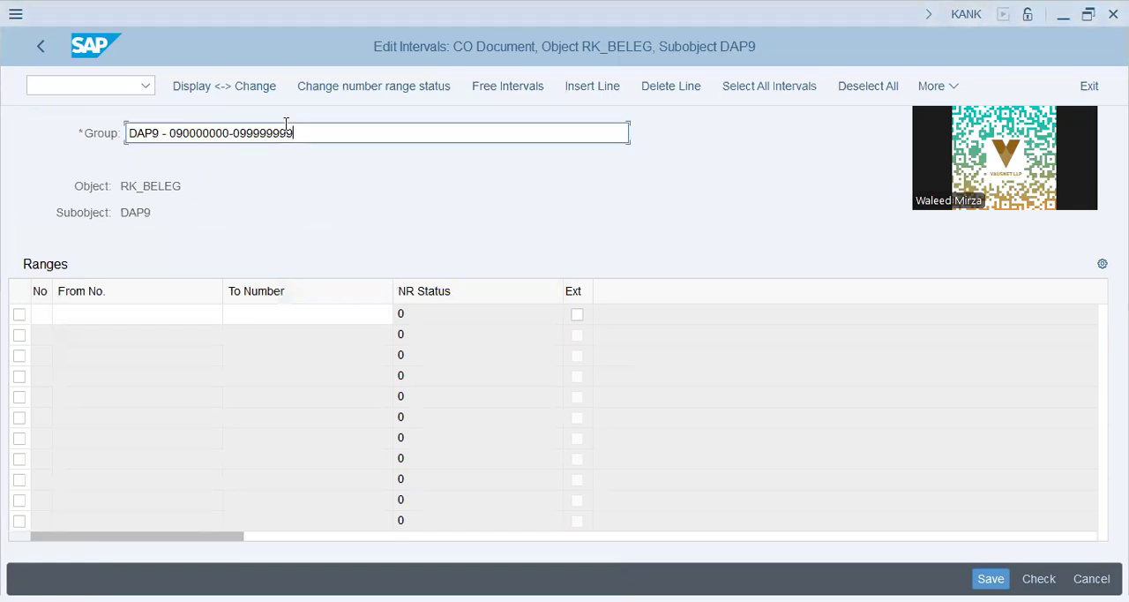
- Define interval 09 for the new group from 090000000 to 099999999, save it, and acknowledge the interval transport notice
left_click(231, 316)
type("099999999")
left_click(108, 316)
left_click(41, 315)
type("09")
key("Tab")
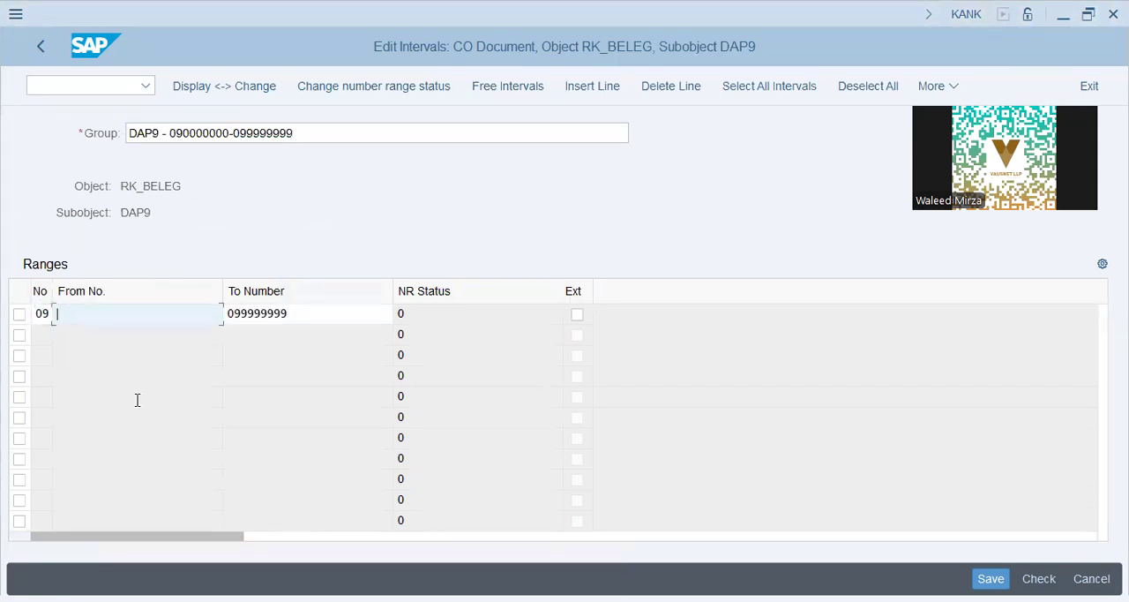
left_click_drag(226, 132, 169, 132)
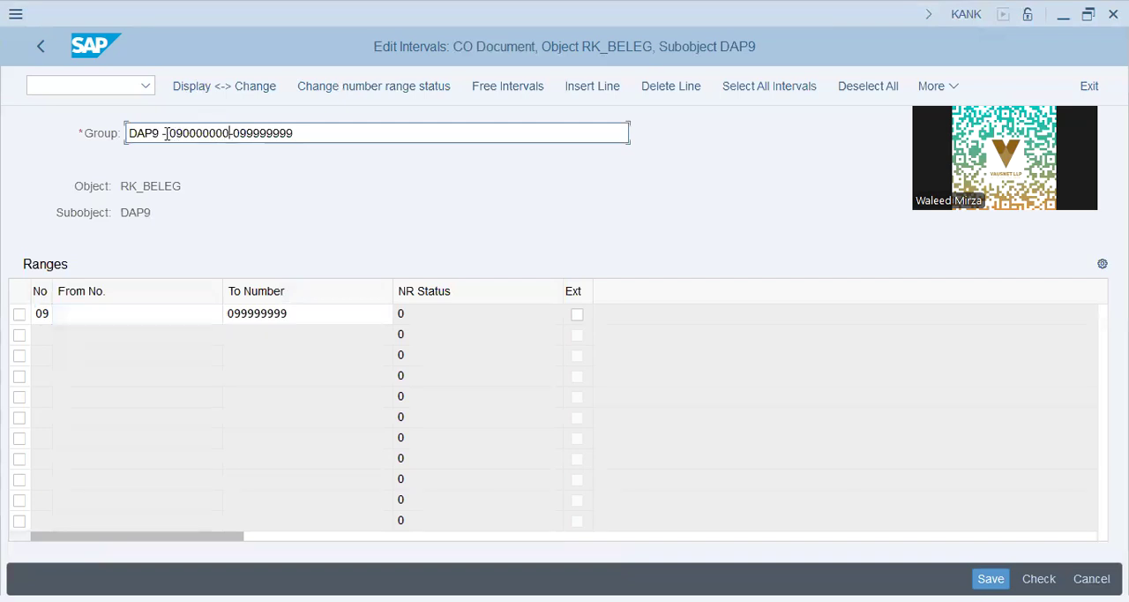
key("ctrl+c")
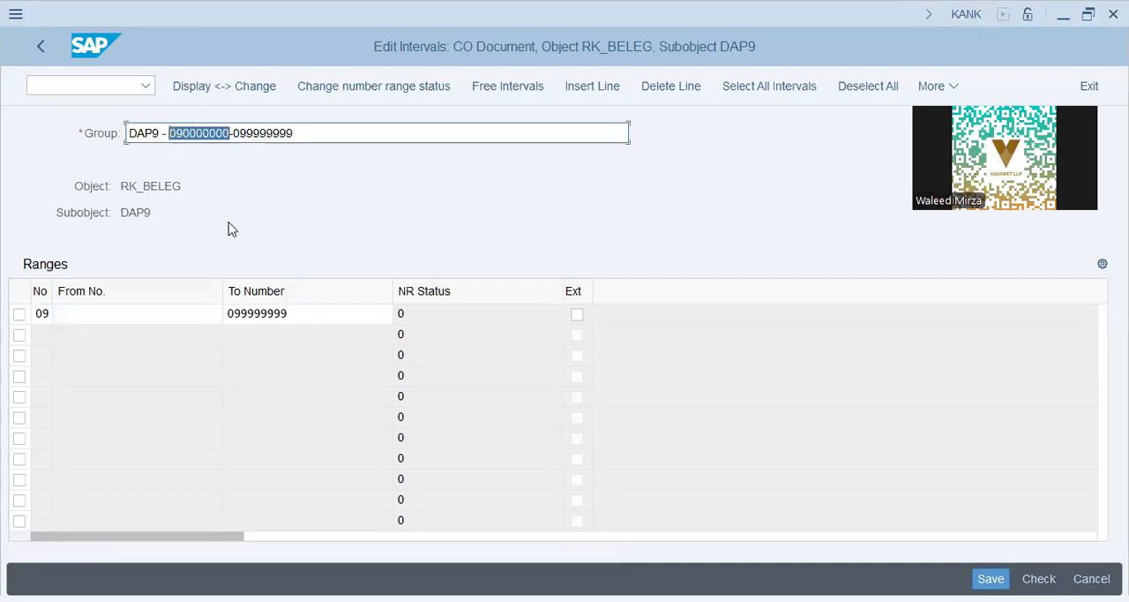
left_click(189, 317)
key("ctrl+v")
key("Return")
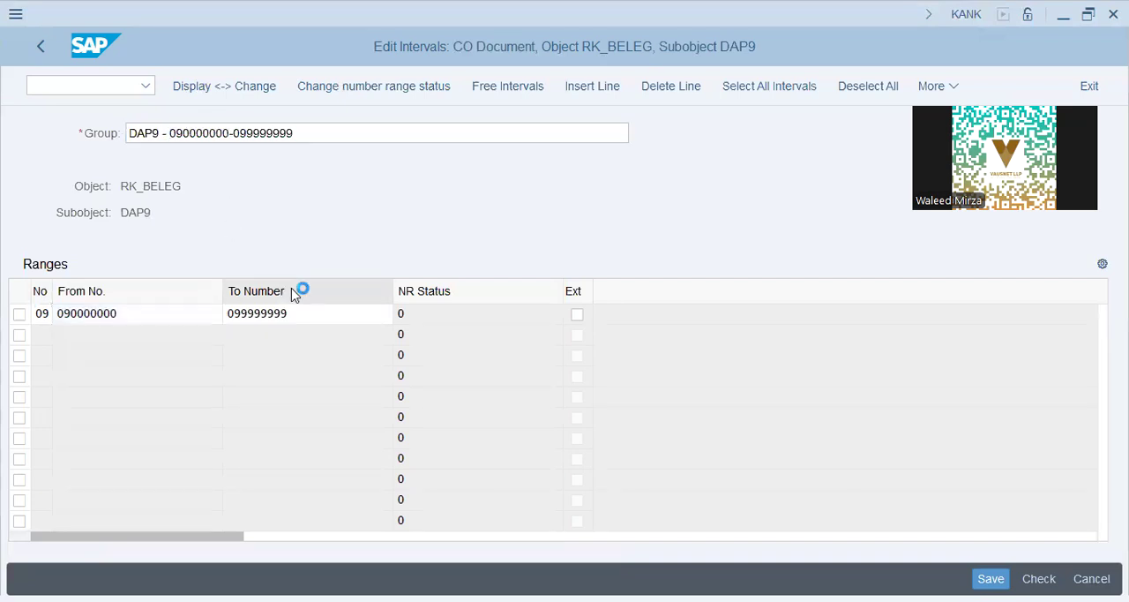
key("ctrl+s")
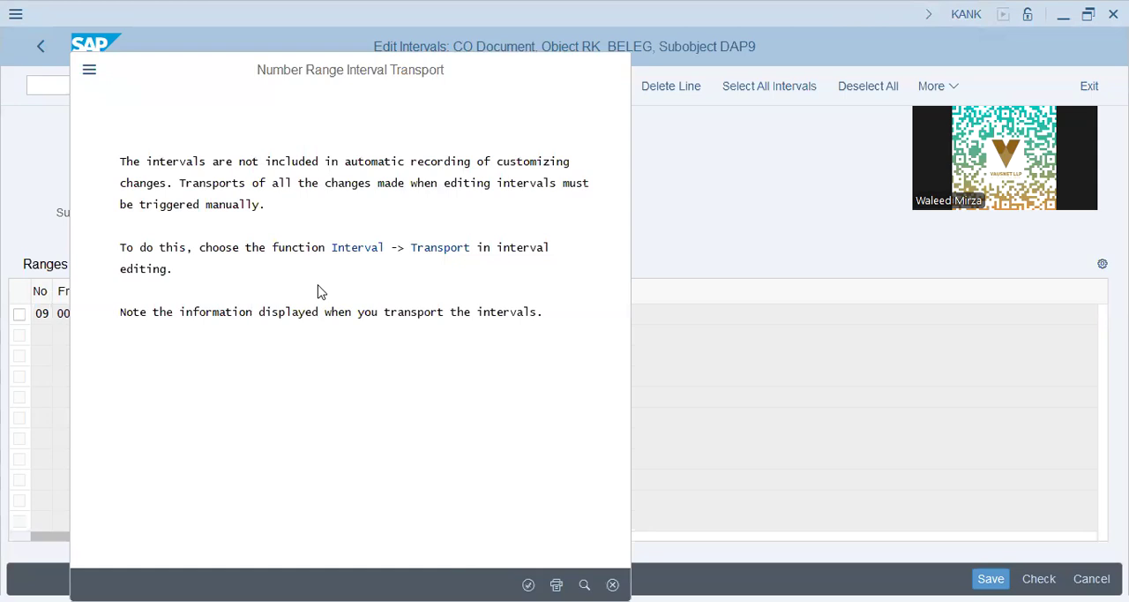
key("Return")
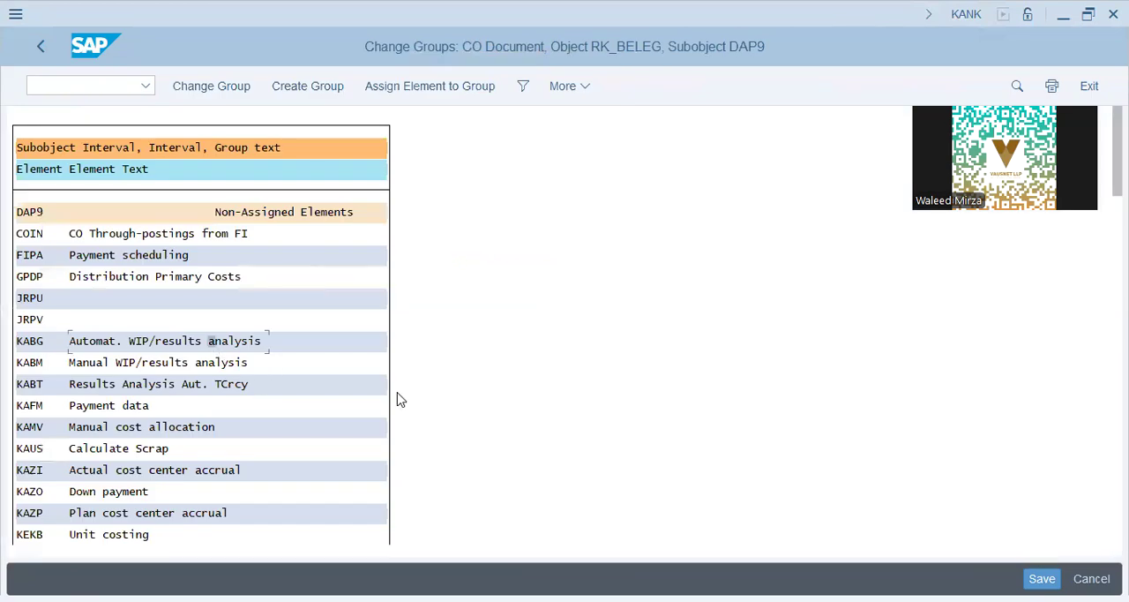
- Find element COIN (CO Through-postings from FI), assign it to the DAP9 group with interval 09, and save
scroll(401, 398, "down", 3)
key("ctrl+f")
type("COIN")
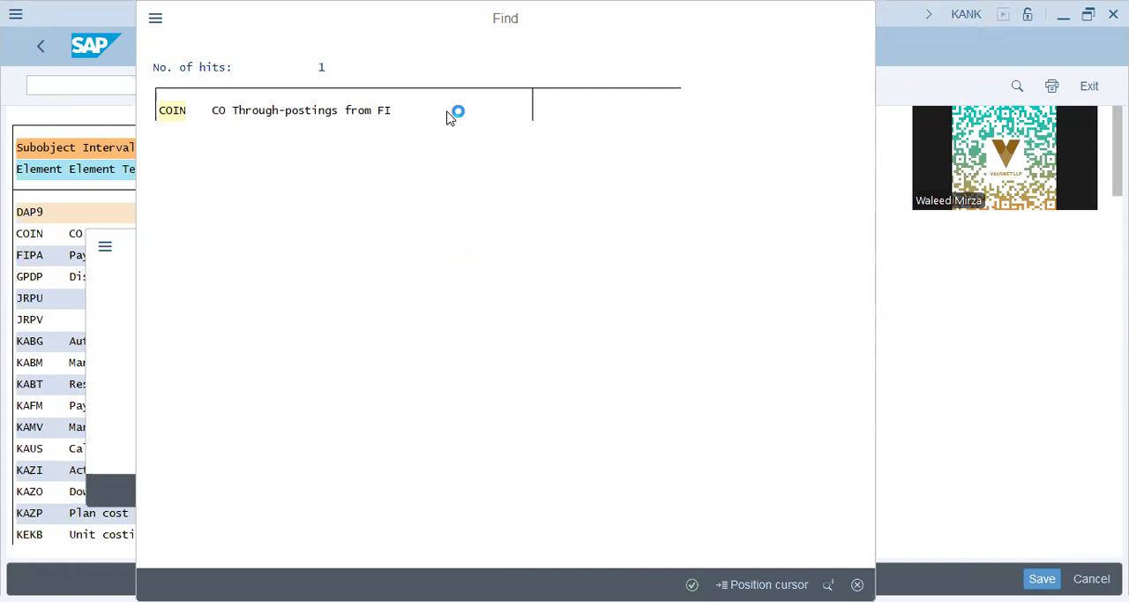
left_click(105, 235)
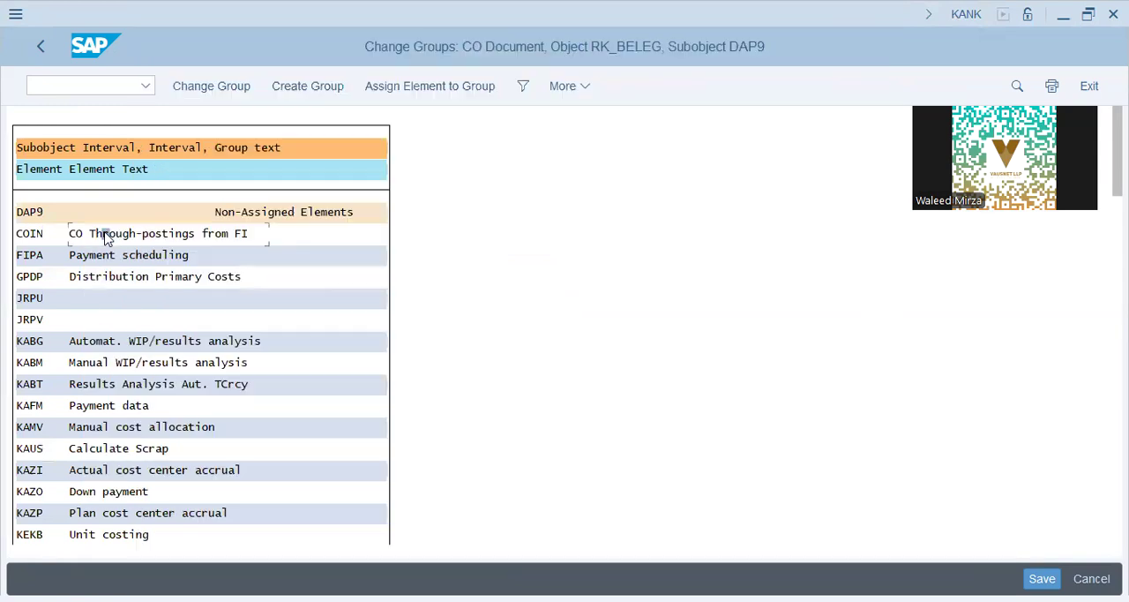
left_click(432, 88)
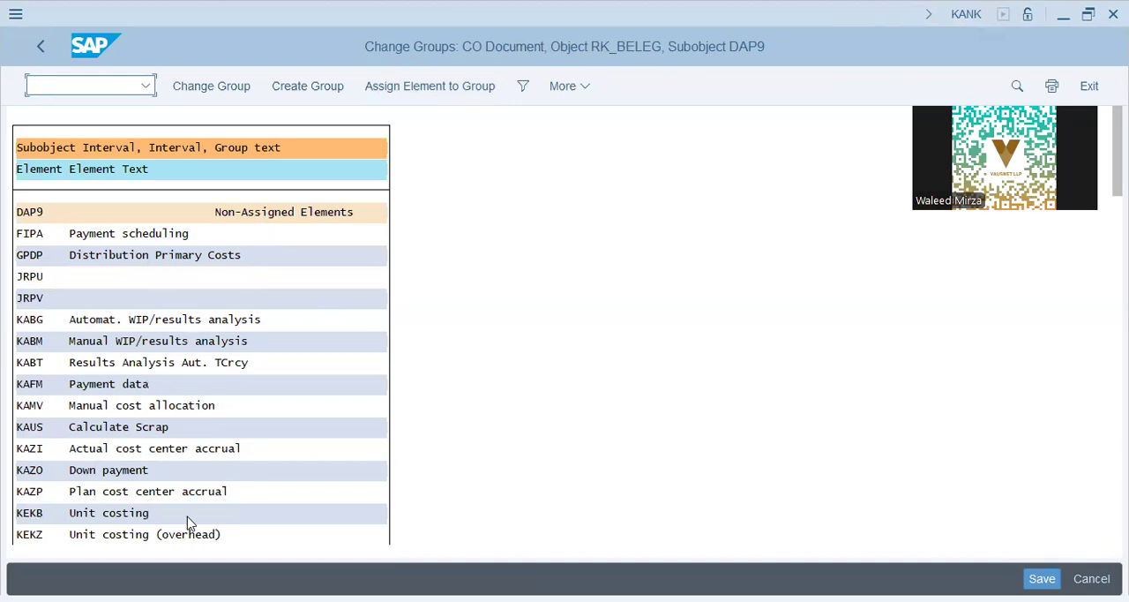
left_click_drag(1117, 150, 1117, 507)
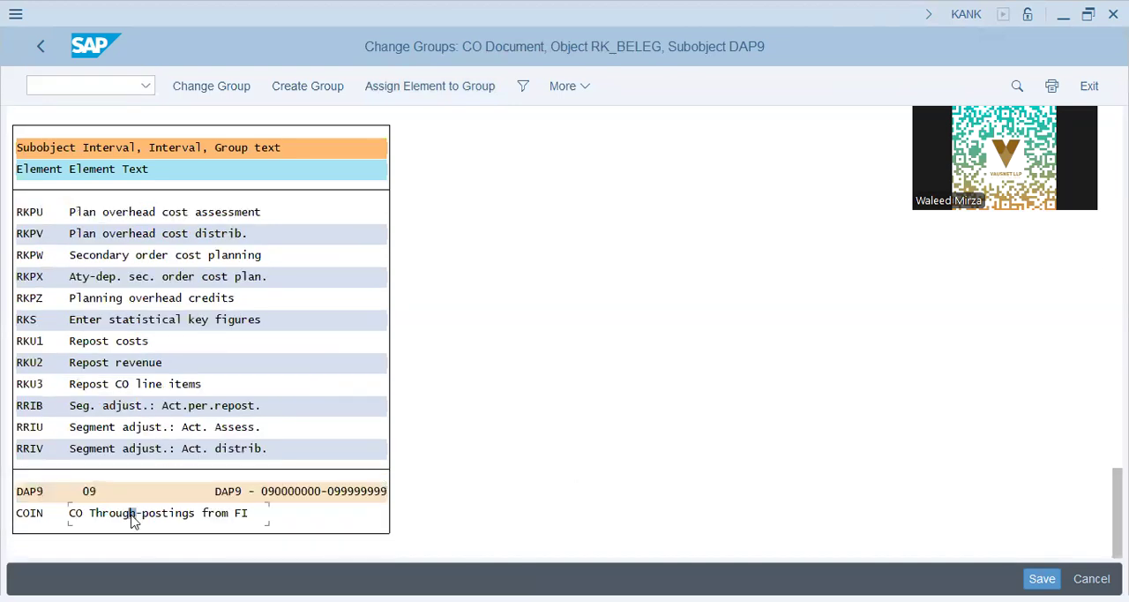
left_click(30, 517)
left_click(284, 492)
left_click(375, 493)
key("ctrl+s")
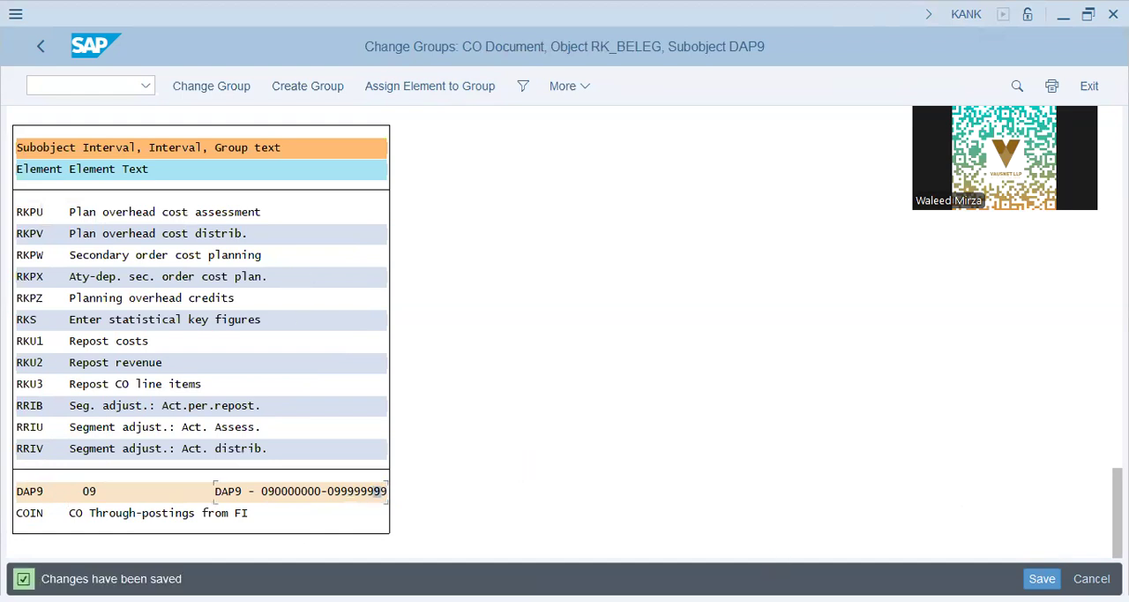
- Leave the CO document number range maintenance, return to the IMG structure, and collapse the Controlling node
key("alt+Tab")
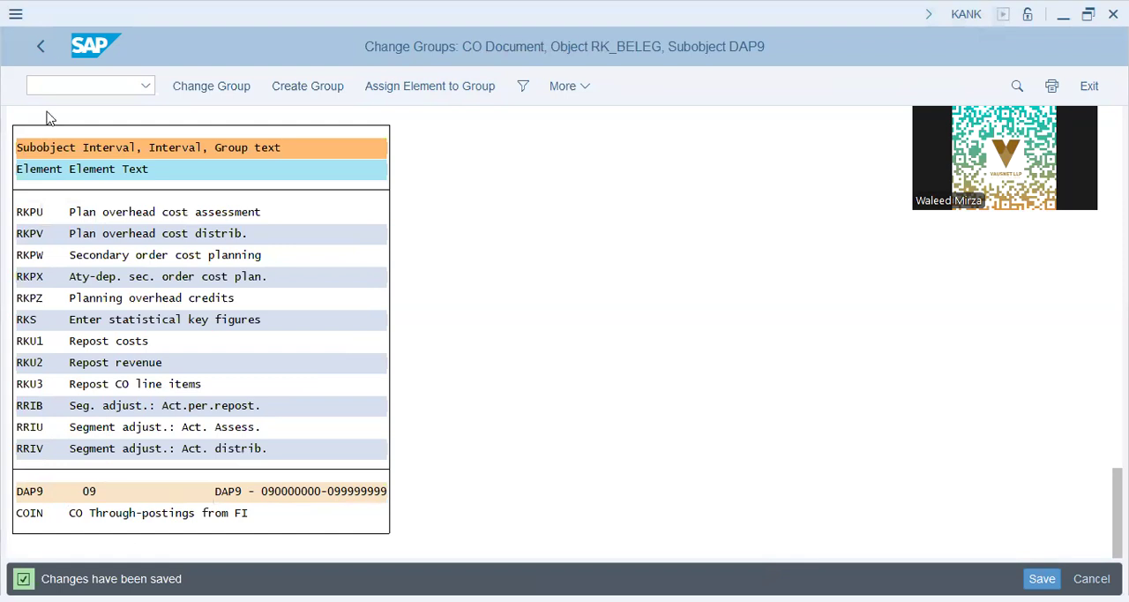
left_click(41, 47)
left_click(43, 49)
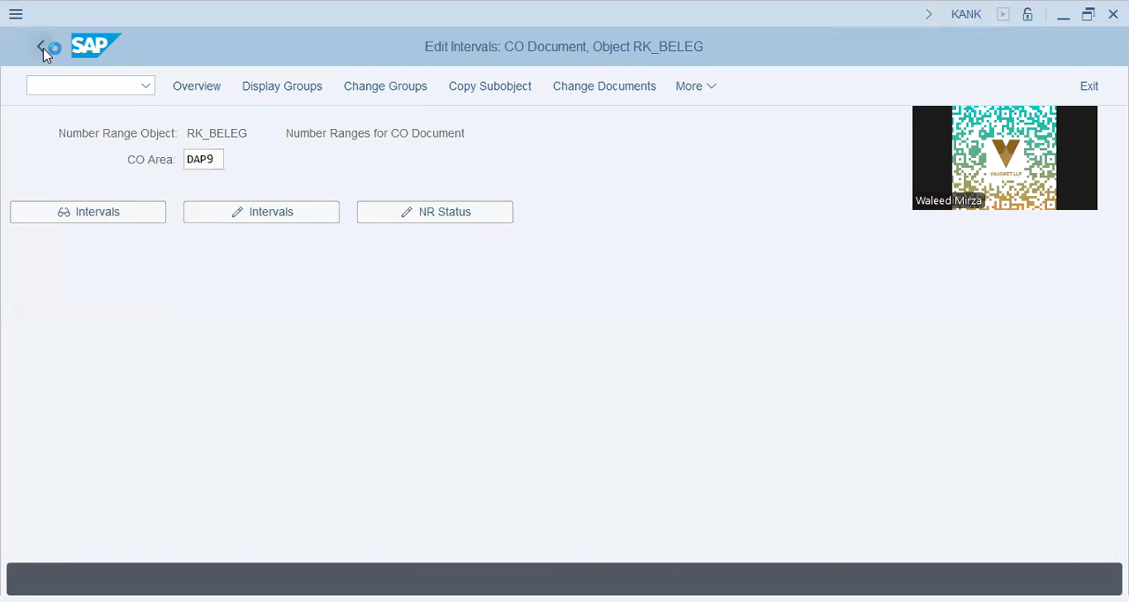
scroll(189, 321, "up", 3)
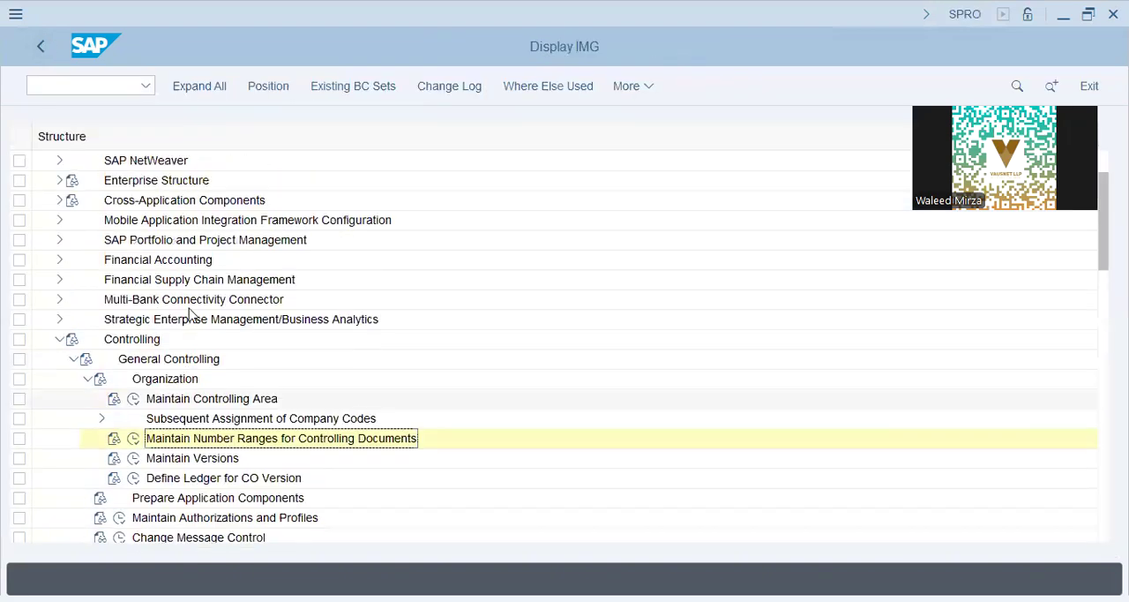
left_click(152, 238)
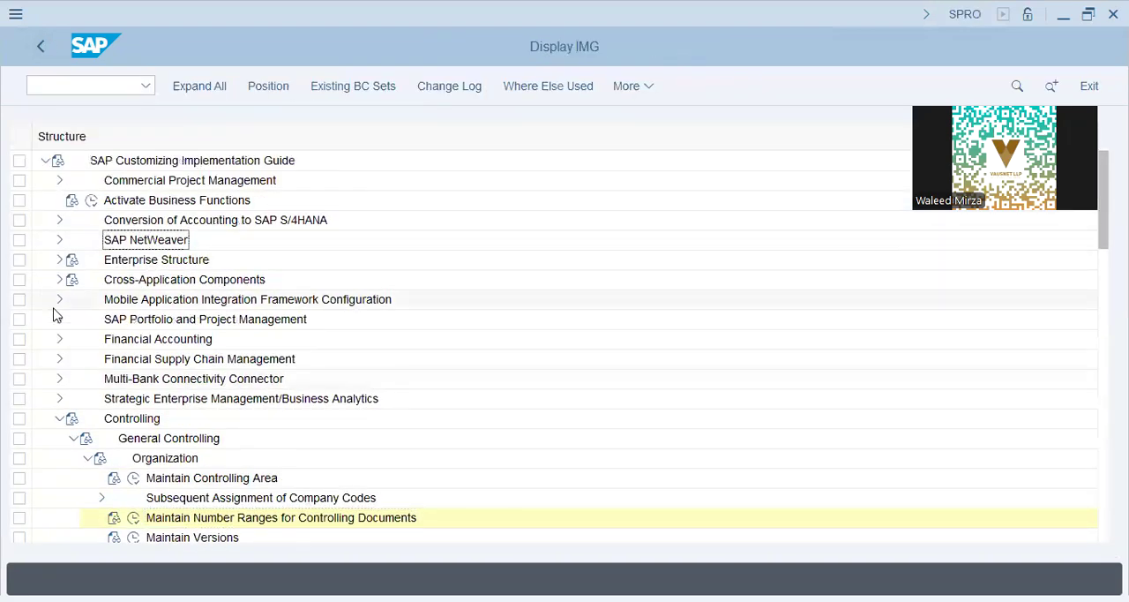
left_click(58, 420)
- Expand Financial Accounting, Financial Accounting Global Settings, Ledgers, Ledger, and Integration of Controlling with Financial Accounting
left_click(59, 340)
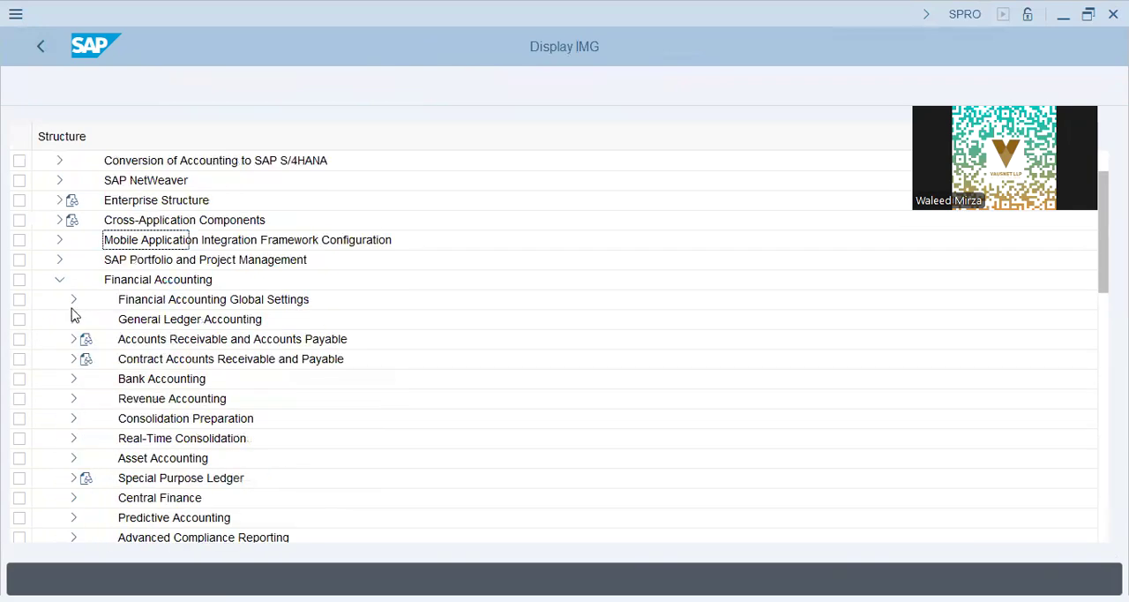
left_click(73, 300)
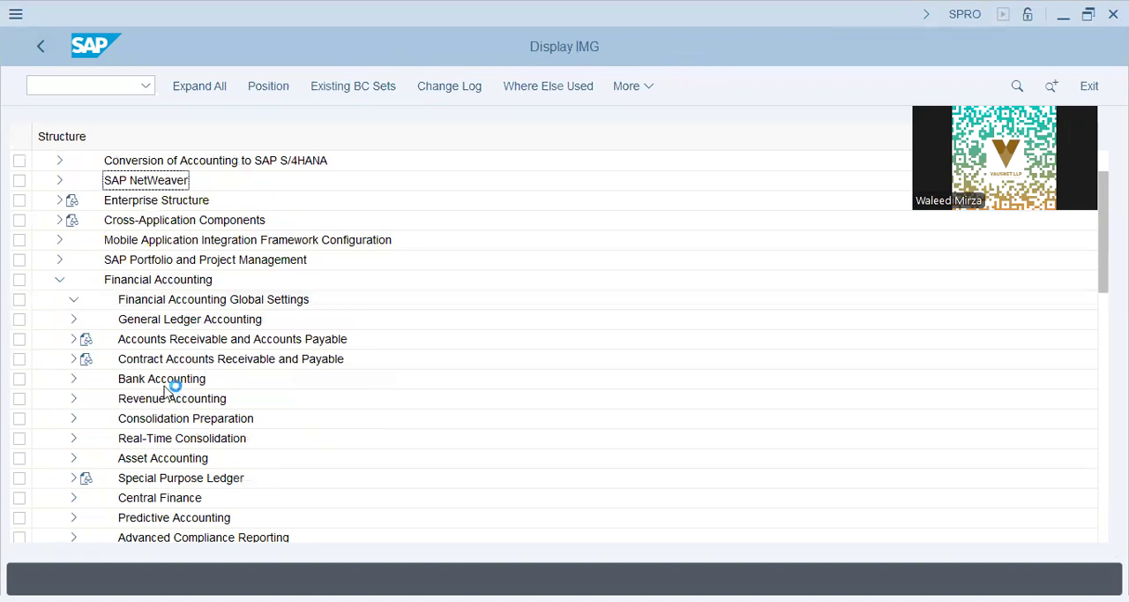
left_click(87, 279)
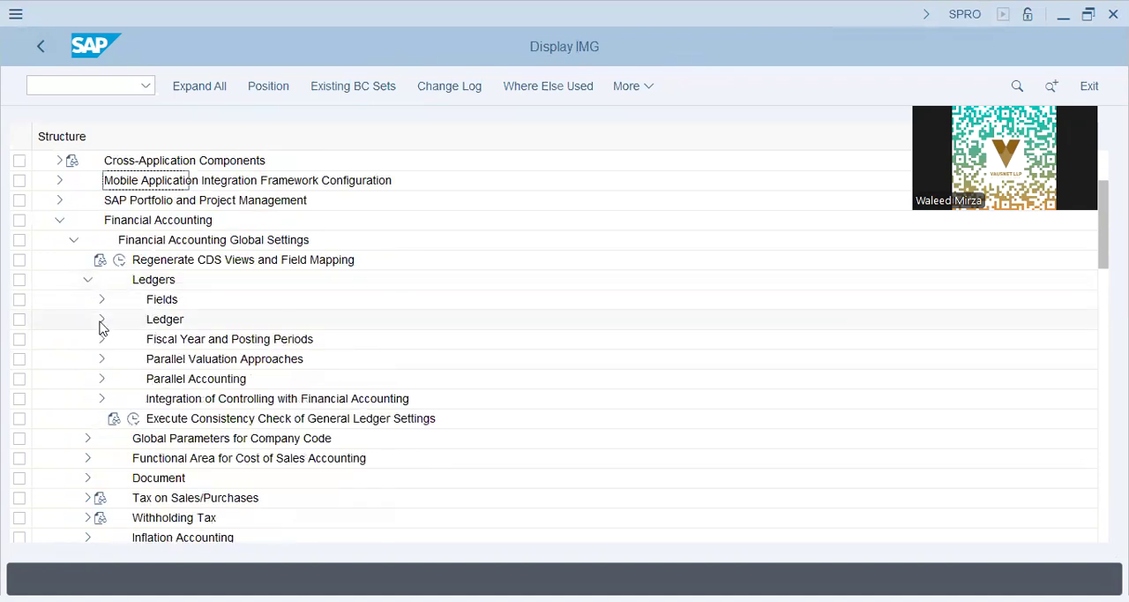
left_click(101, 321)
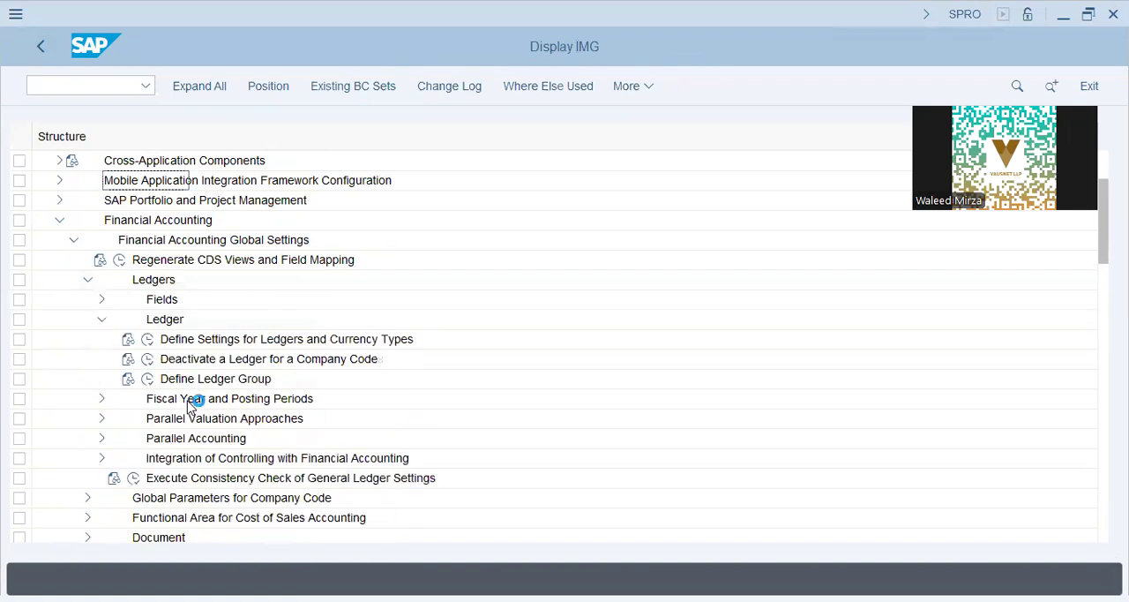
left_click(185, 458)
left_click(101, 458)
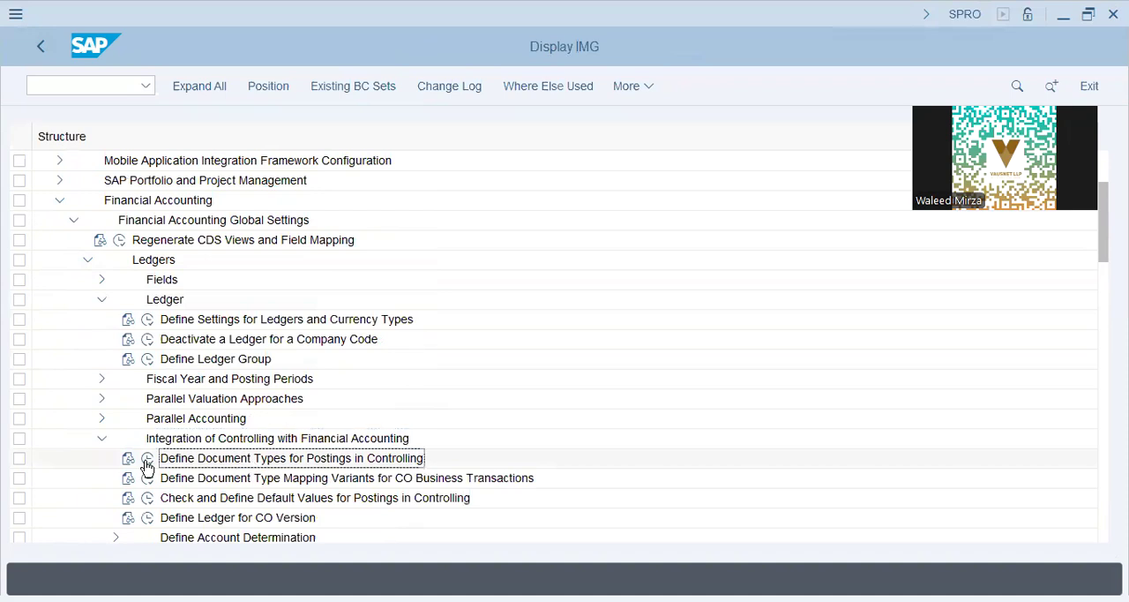
- Open Define Document Types for Postings in Controlling, examine document type CO (CO Posting), and return to the IMG
scroll(409, 400, "down", 1)
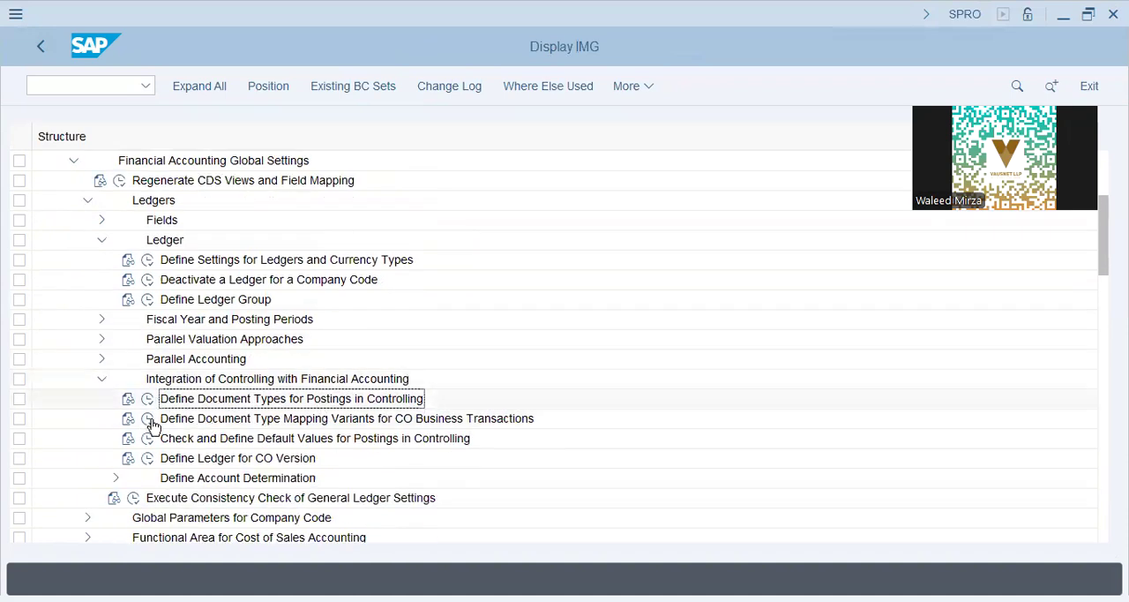
left_click(148, 398)
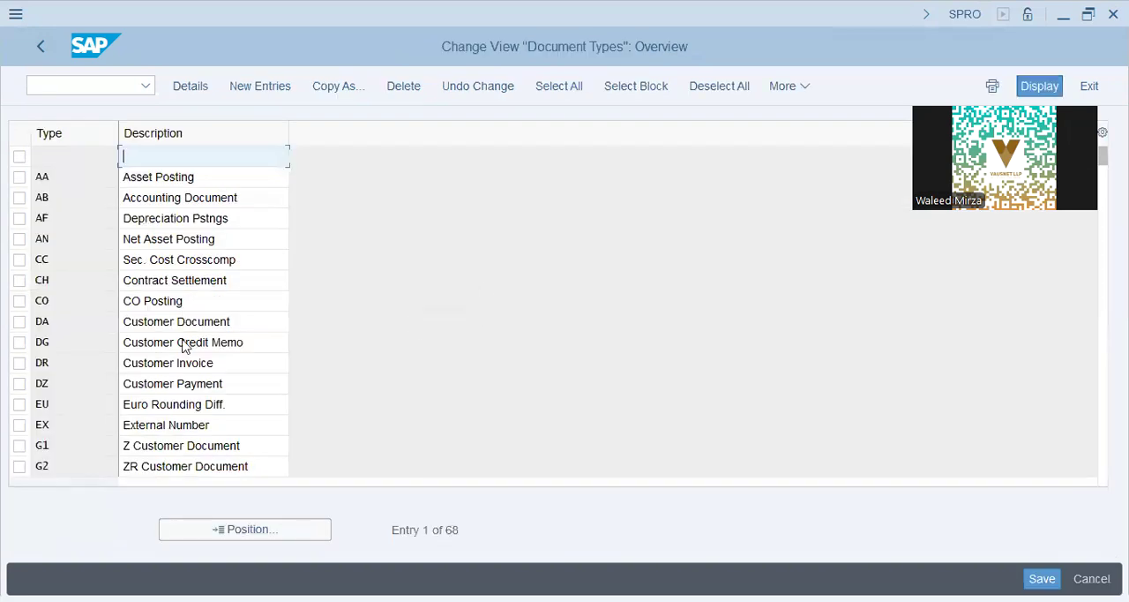
left_click(184, 345)
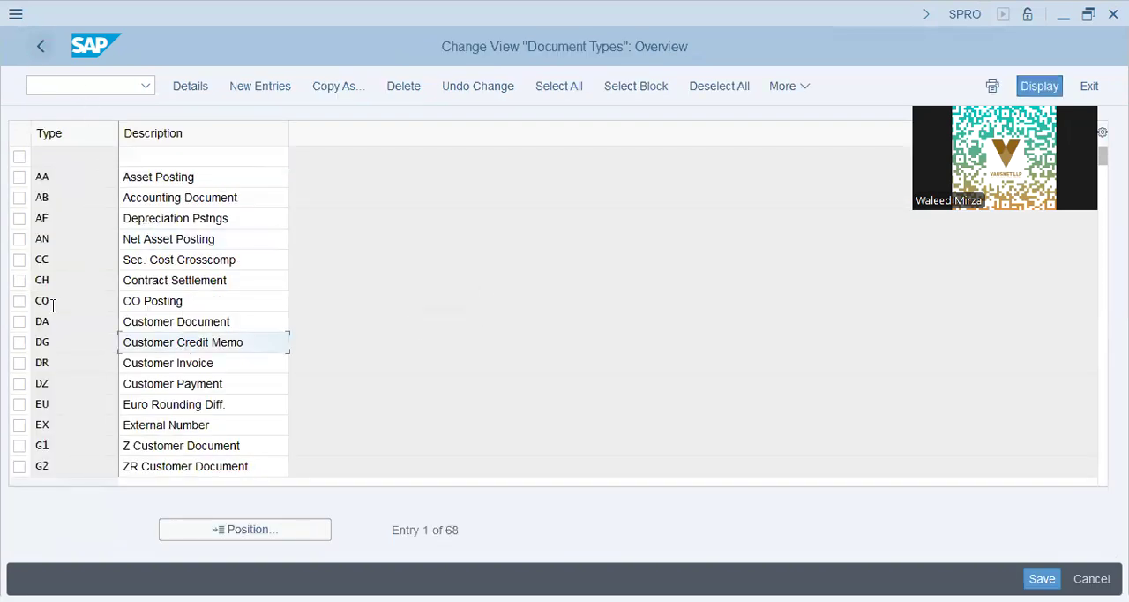
double_click(182, 300)
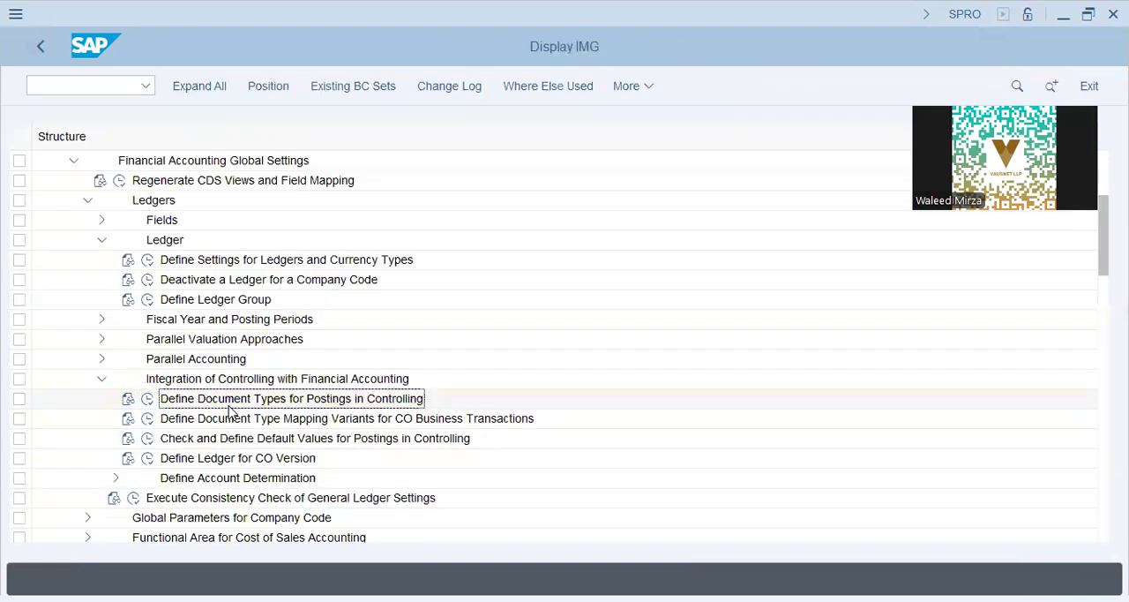
left_click(146, 420)
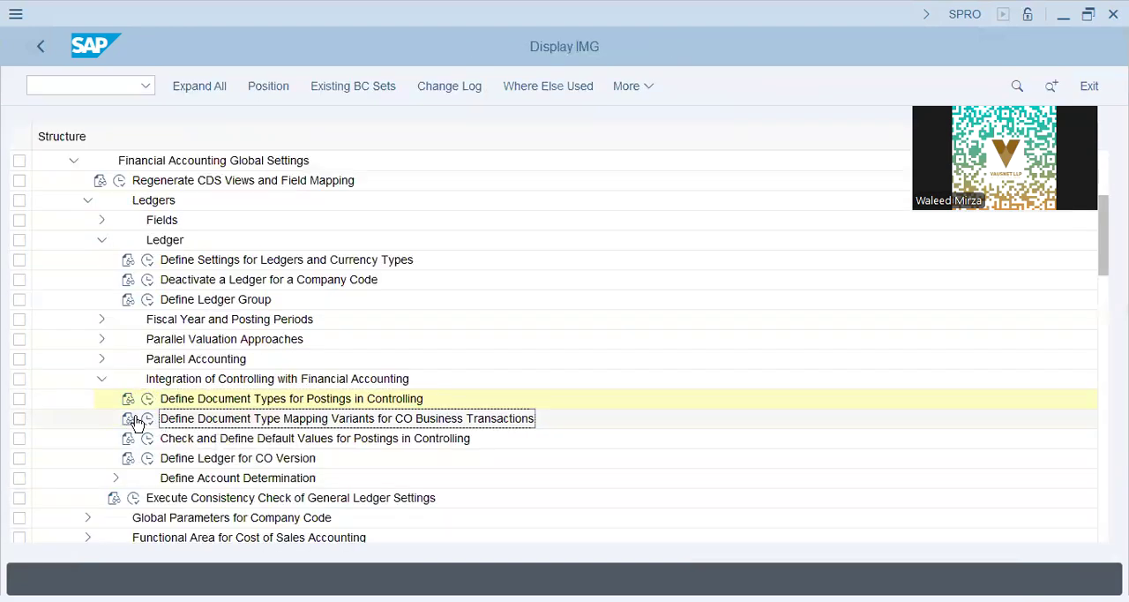
left_click(148, 420)
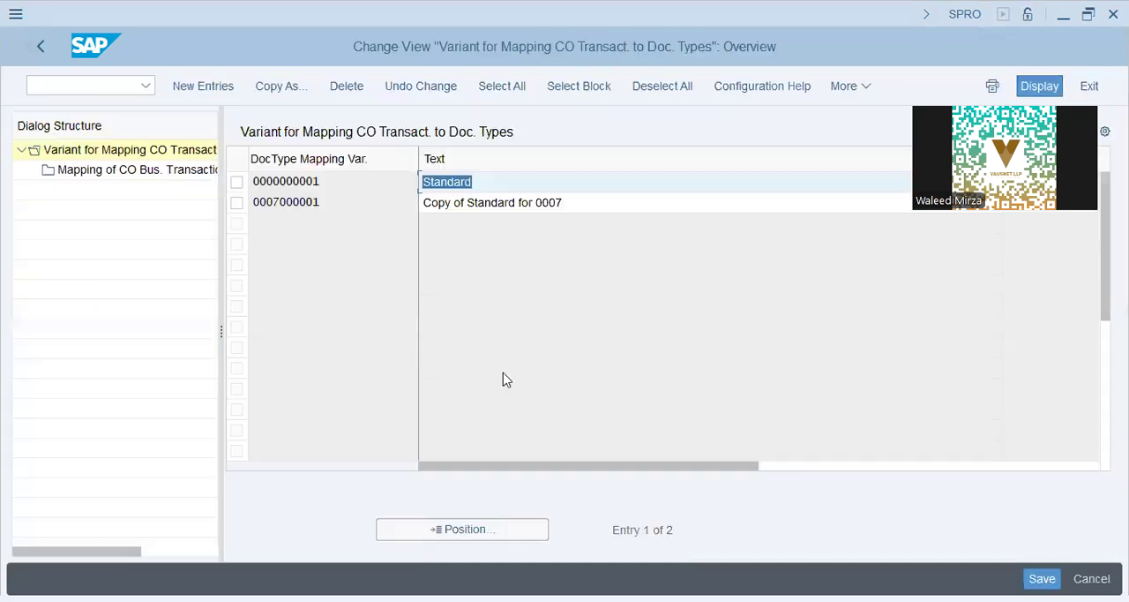
left_click(237, 187)
double_click(160, 179)
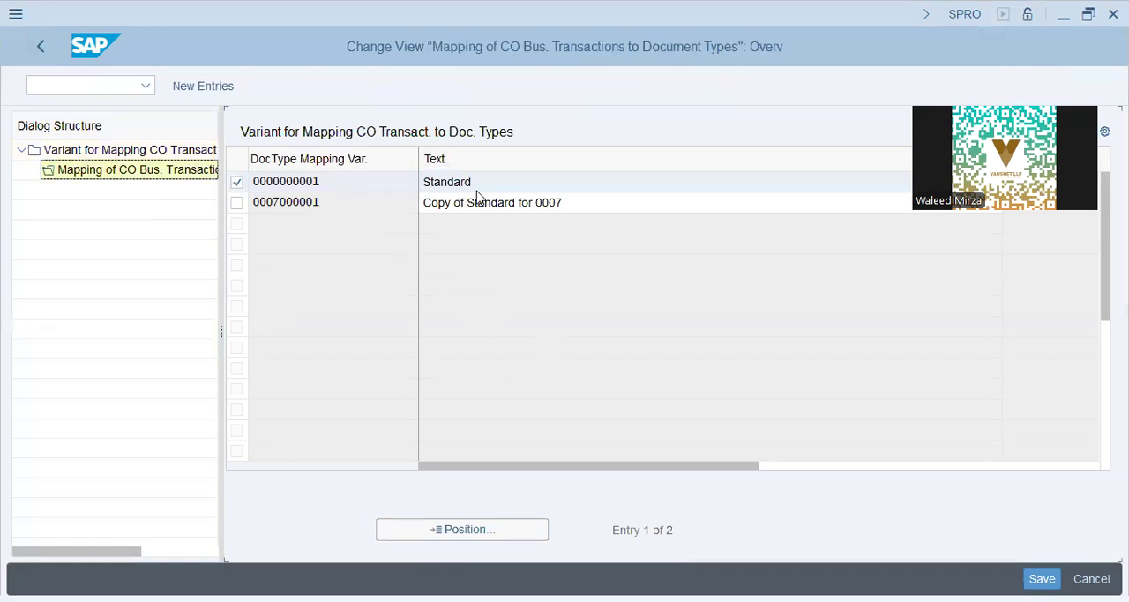
left_click(290, 300)
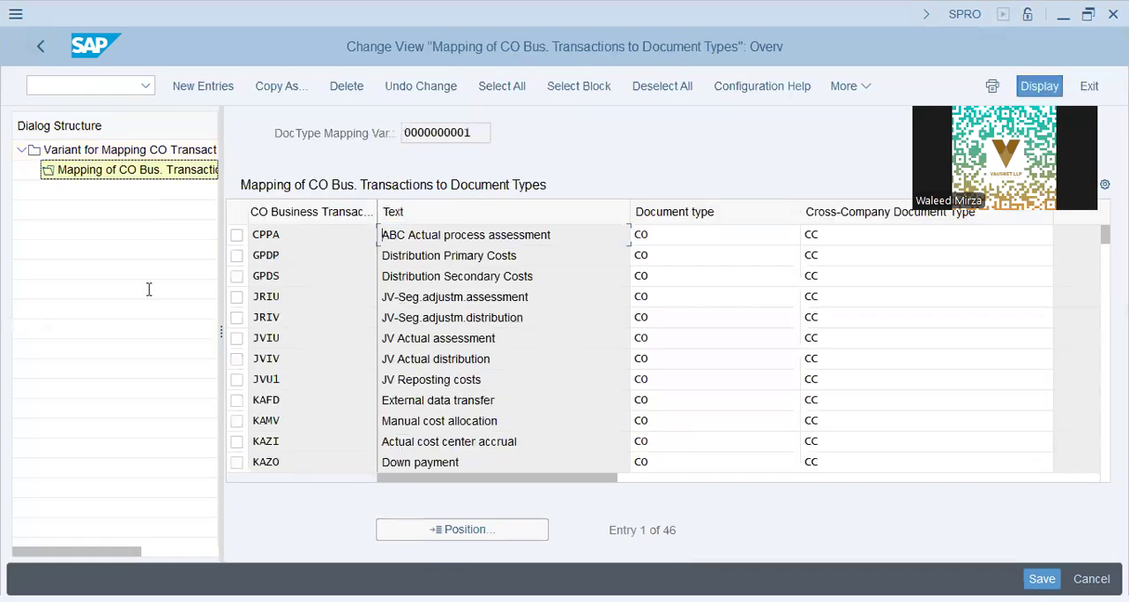
- Leave the CO business transaction mapping, return to the IMG, and open Check and Define Default Values for Postings in Controlling
left_click(315, 399)
left_click(504, 400)
left_click(40, 44)
left_click(41, 47)
left_click(147, 438)
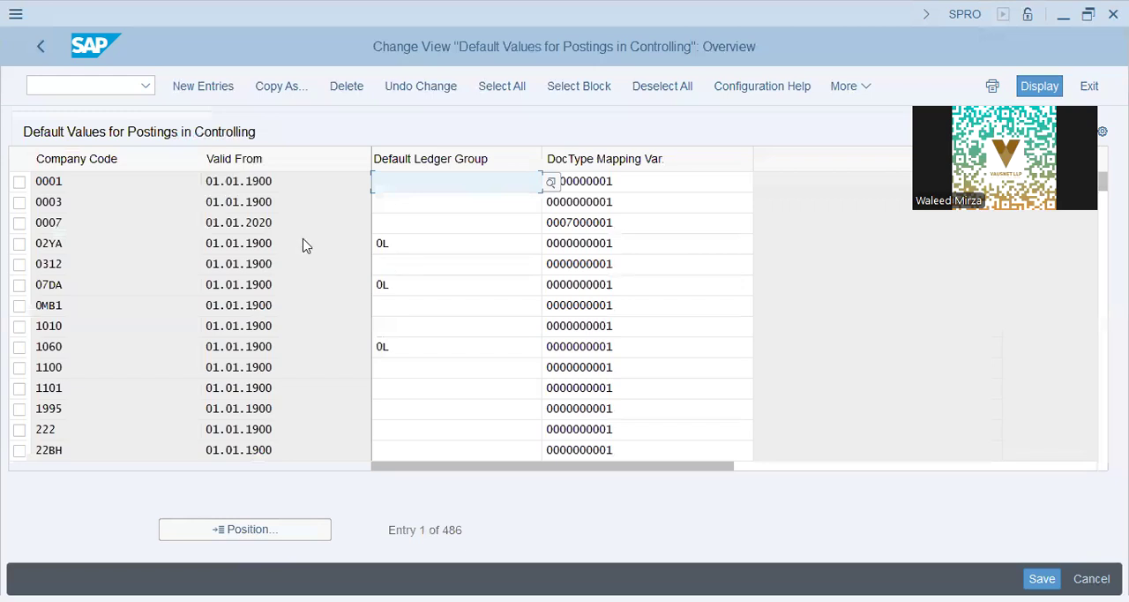
left_click(205, 85)
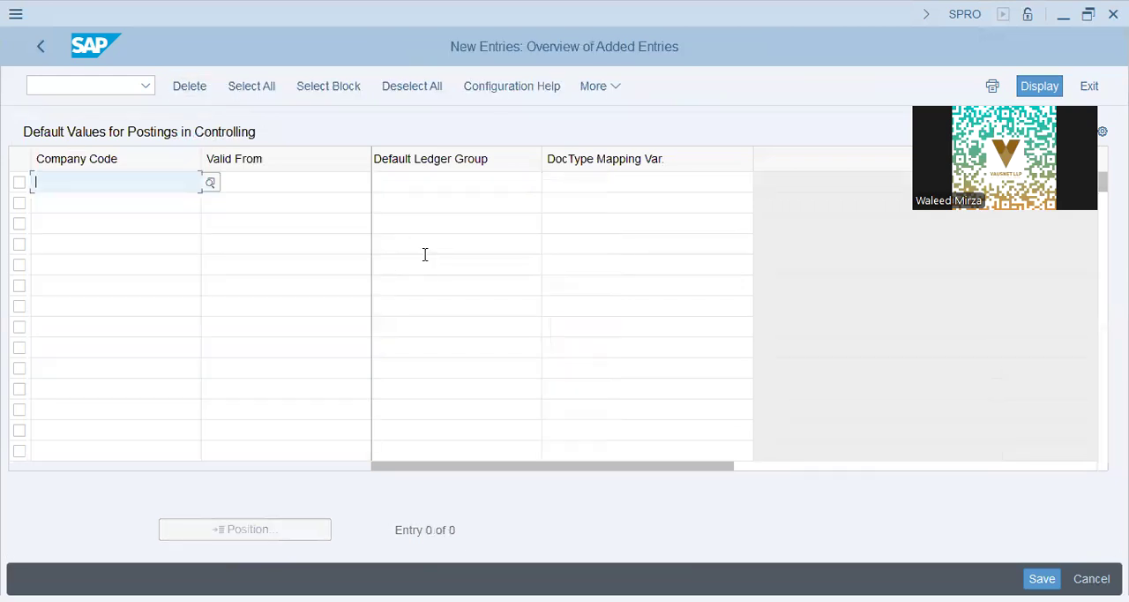
type("dap9")
key("Tab")
type("01")
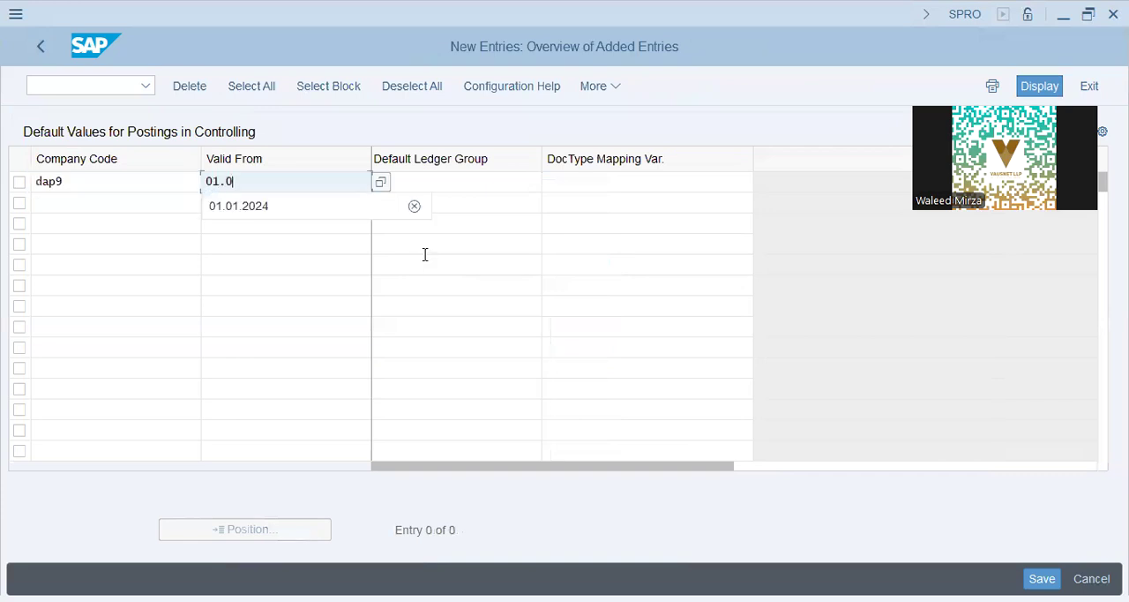
type(".0")
key("Down")
key("Tab")
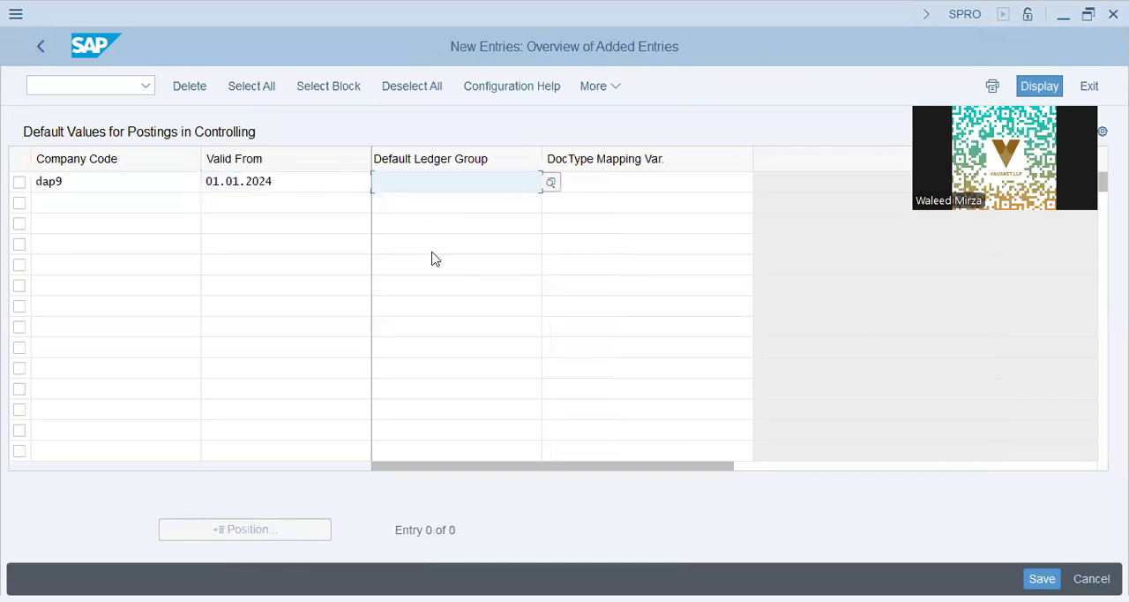
type("01")
key("Tab")
left_click(749, 181)
left_click(651, 212)
key("Return")
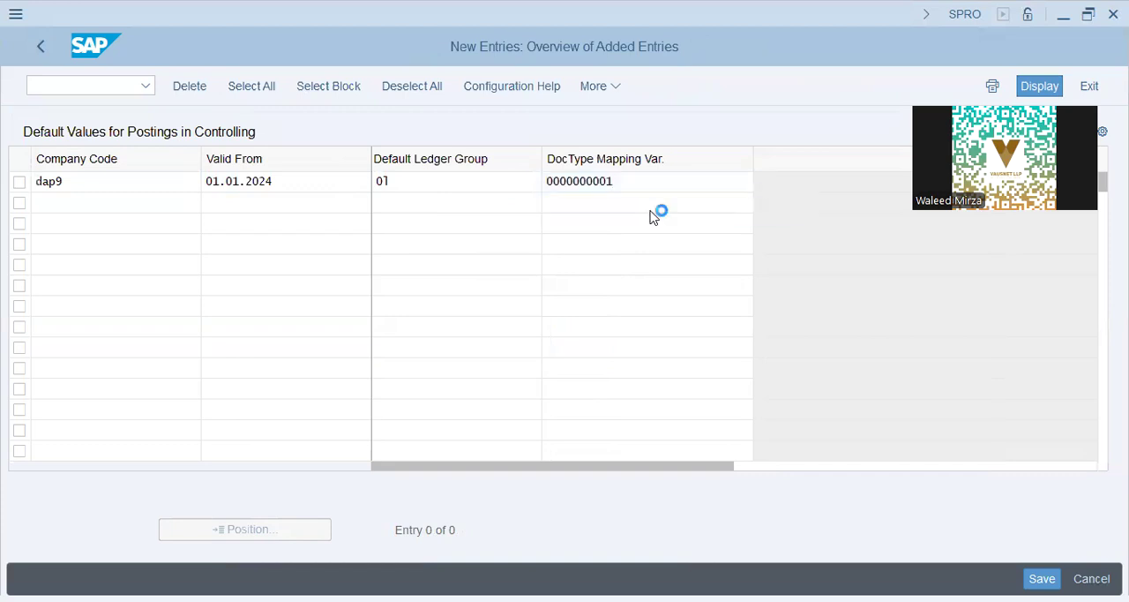
- Review the DAP9 entry, re-enter default ledger group 0L, save it, and return to the IMG
left_click(555, 176)
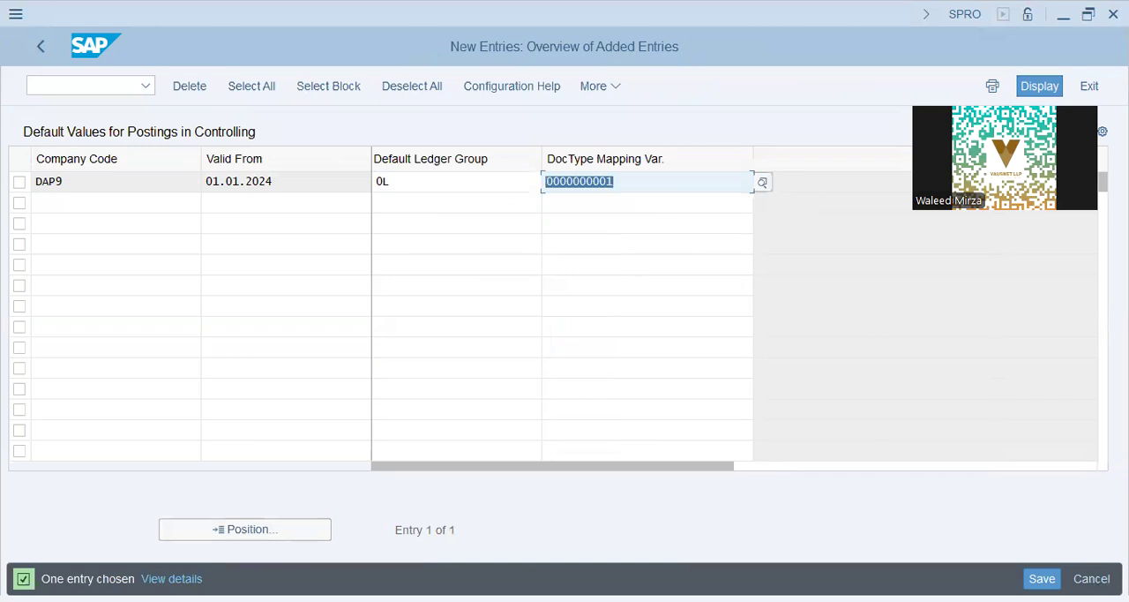
left_click_drag(64, 180, 9, 153)
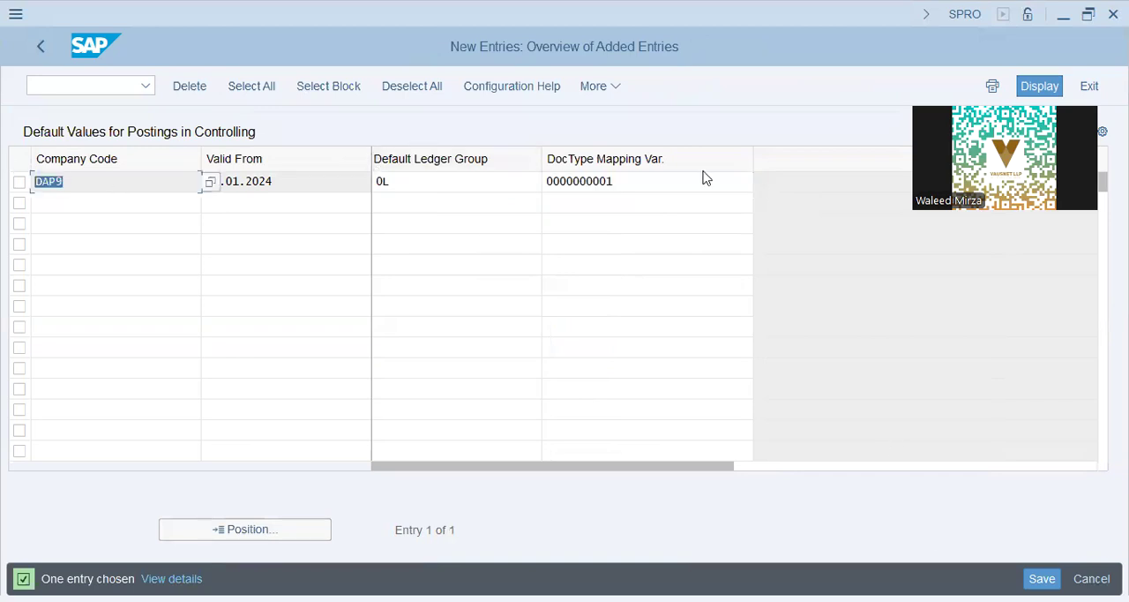
left_click(291, 180)
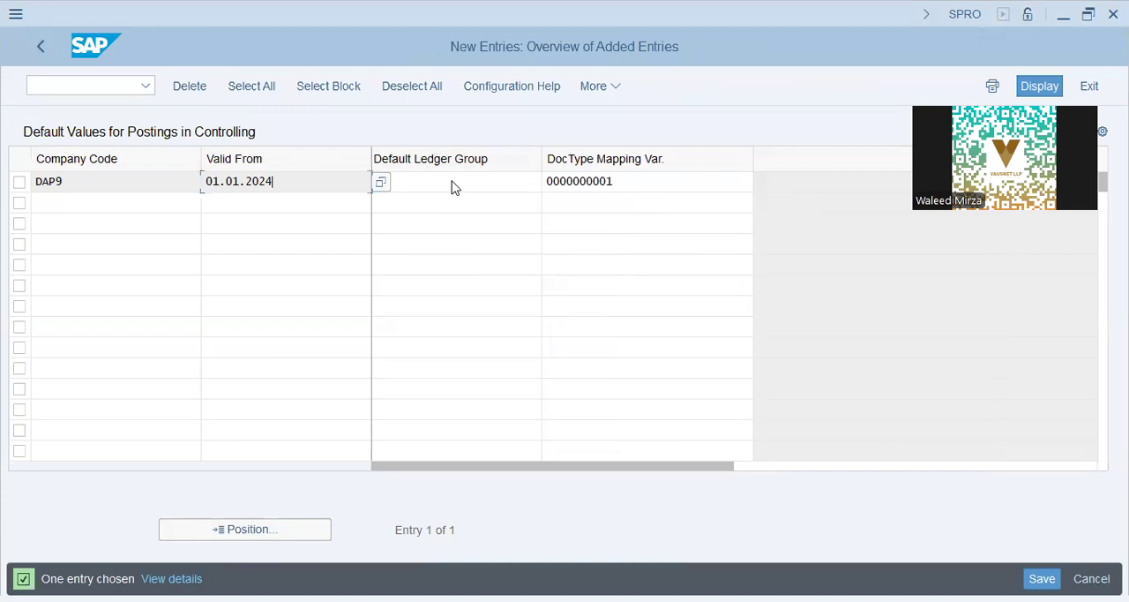
left_click(452, 187)
type("0L")
key("Tab")
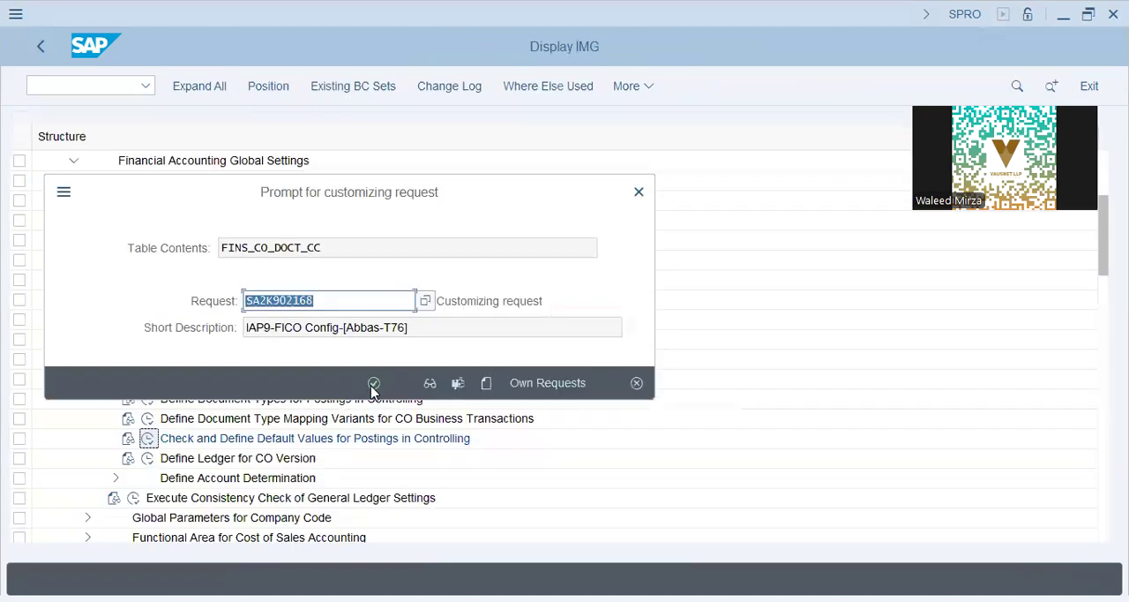
left_click(374, 385)
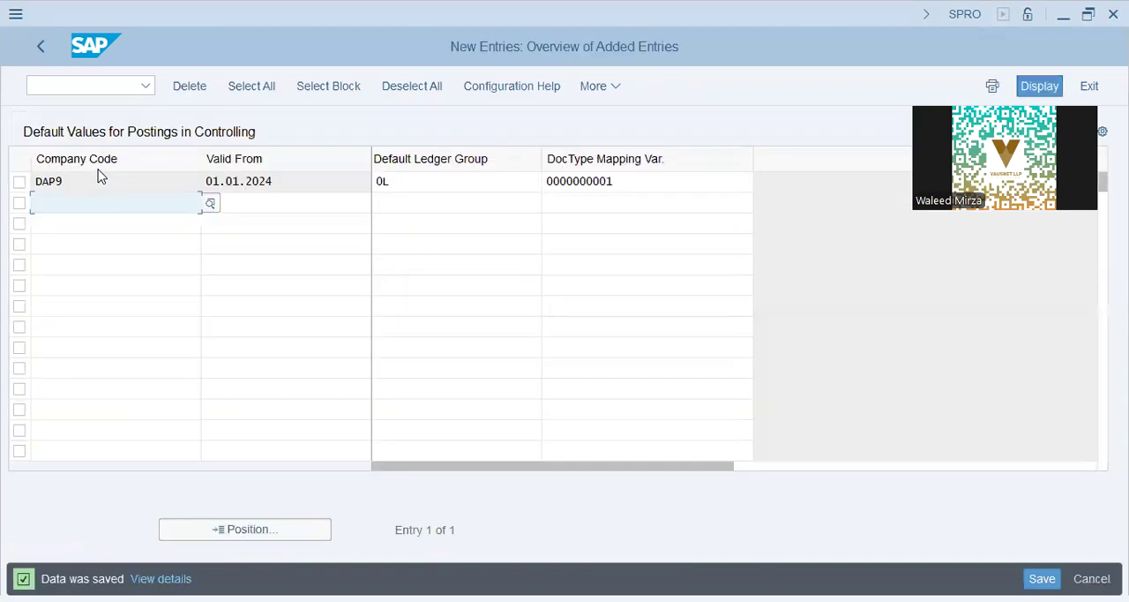
left_click(39, 48)
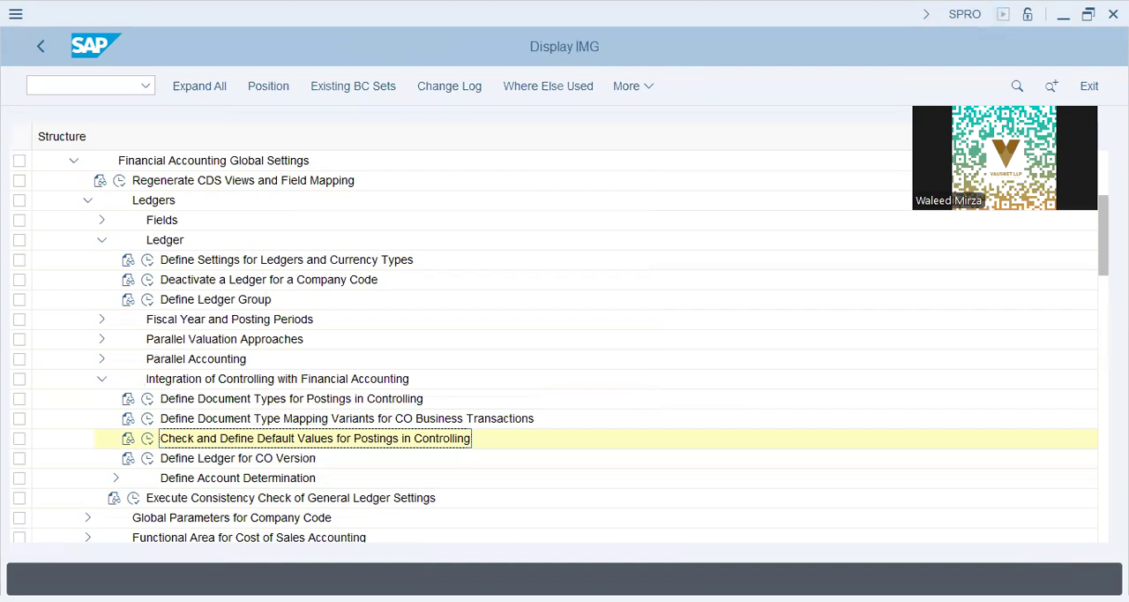
- Collapse the Ledgers, Financial Accounting Global Settings, and Financial Accounting nodes in the IMG structure
left_click(87, 201)
left_click(73, 160)
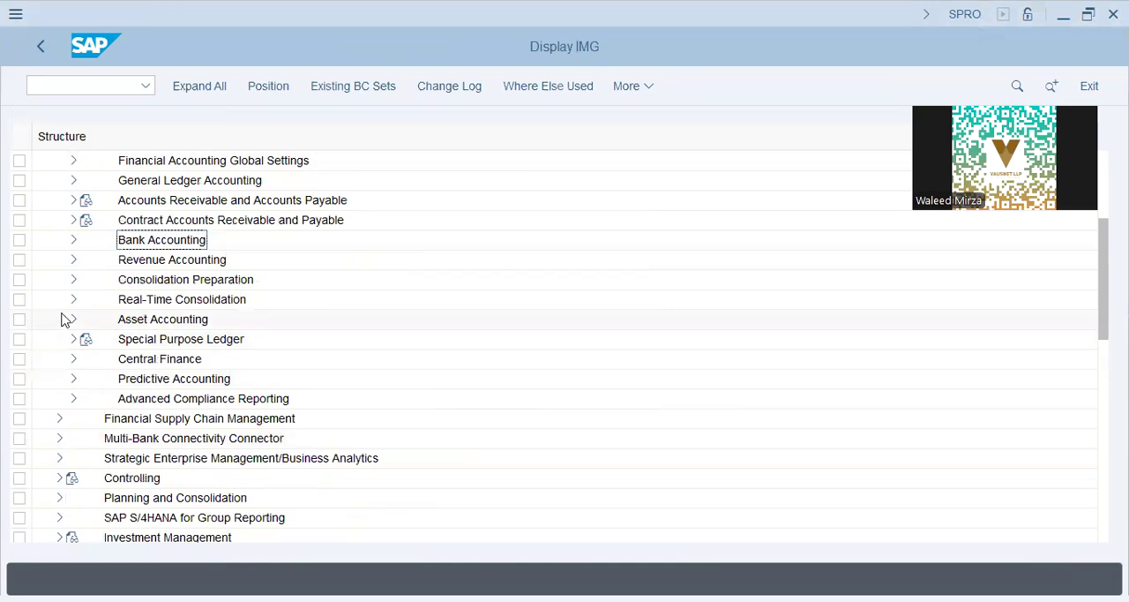
scroll(63, 317, "up", 3)
left_click(55, 222)
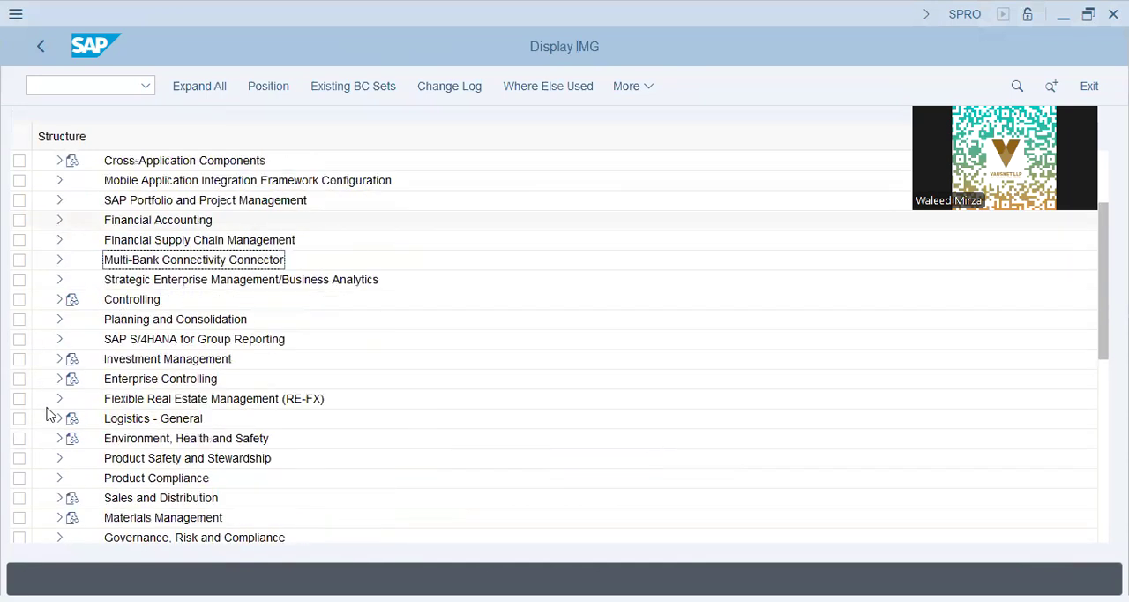
- Expand Controlling down to Profit Center Accounting, Basic Settings, Controlling Area Settings, and open Maintain Controlling Area Settings
left_click(61, 300)
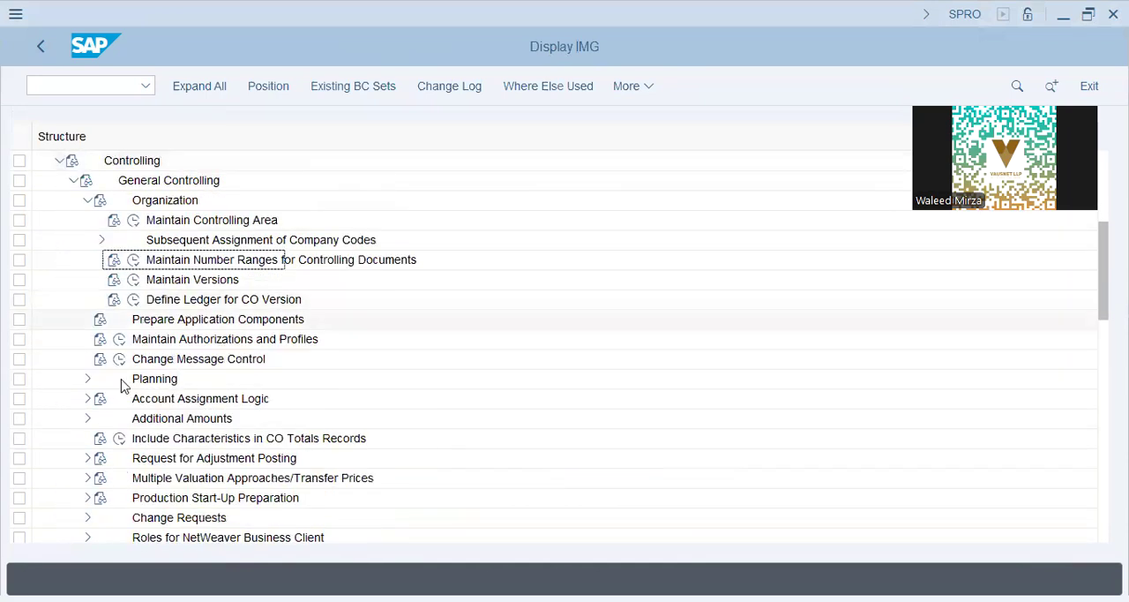
left_click(73, 180)
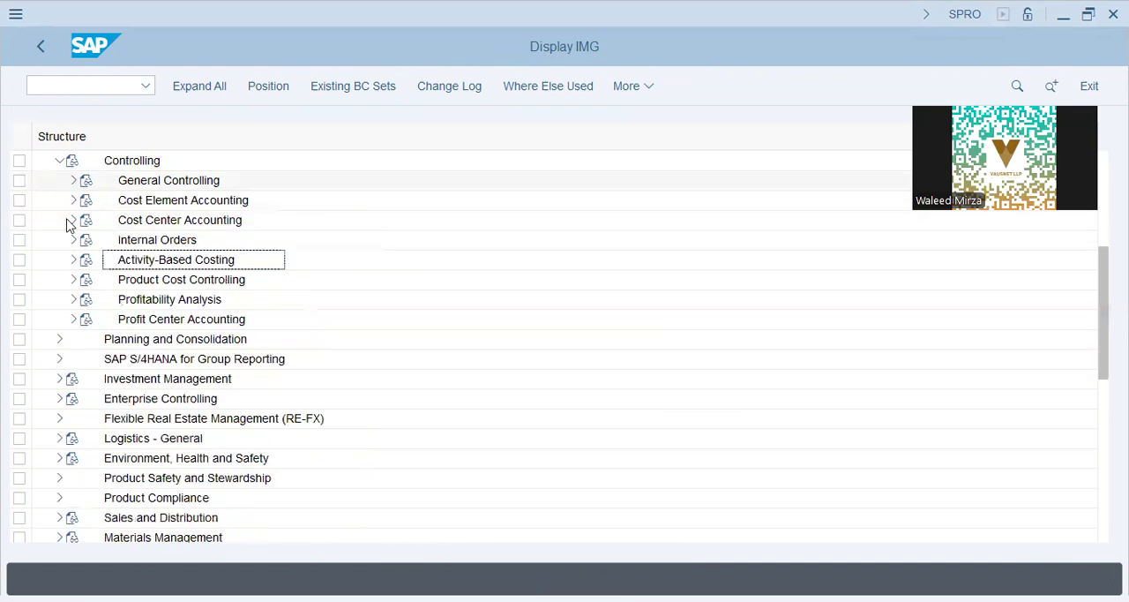
left_click(74, 320)
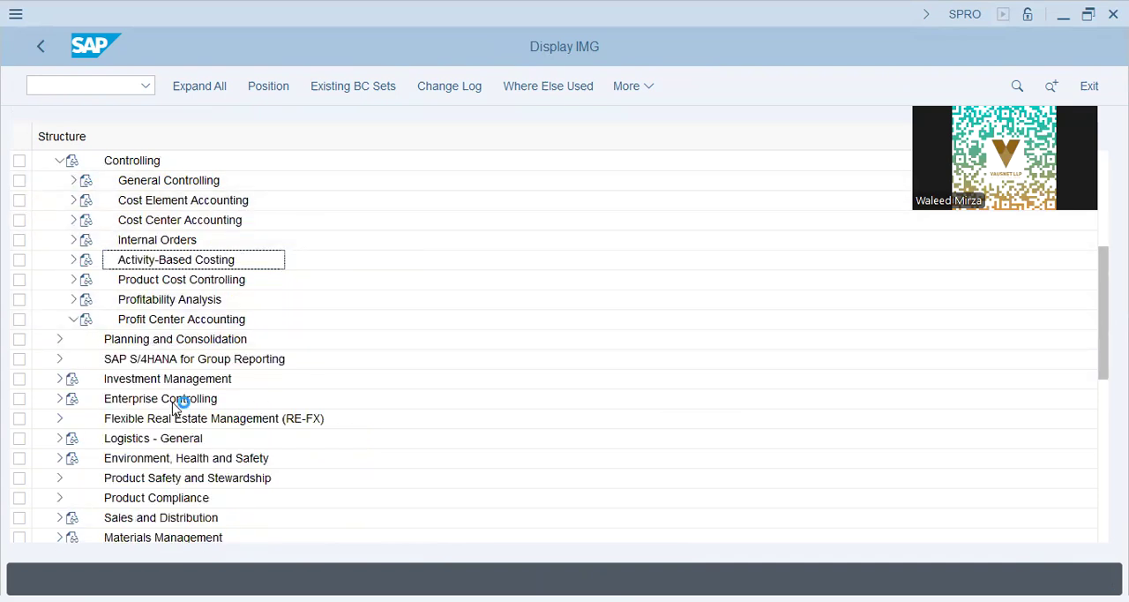
left_click(87, 339)
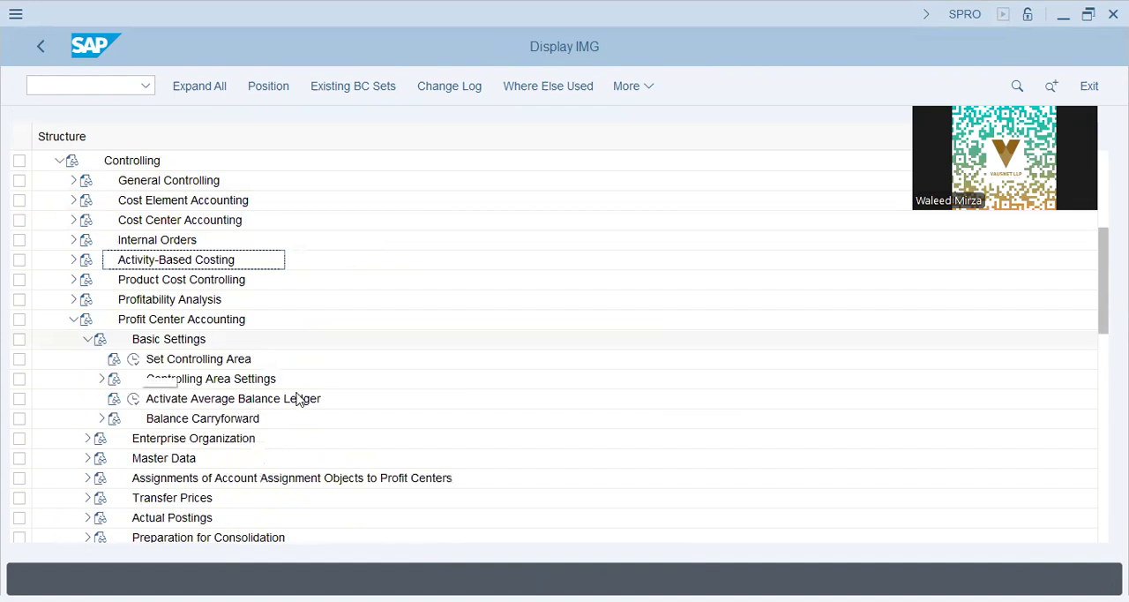
left_click(102, 378)
left_click(242, 403)
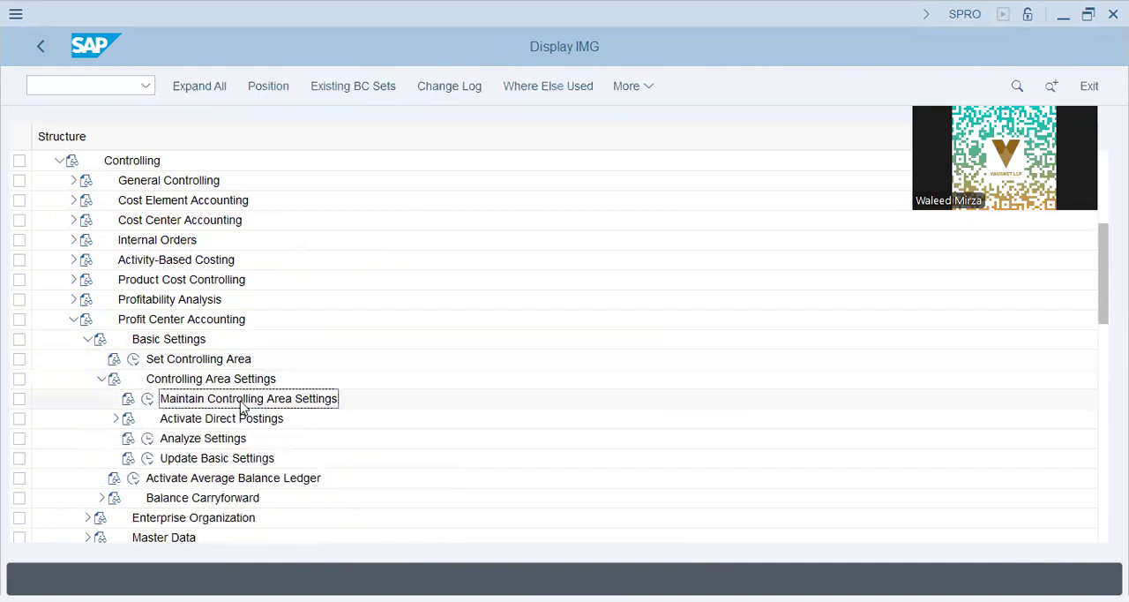
left_click(147, 398)
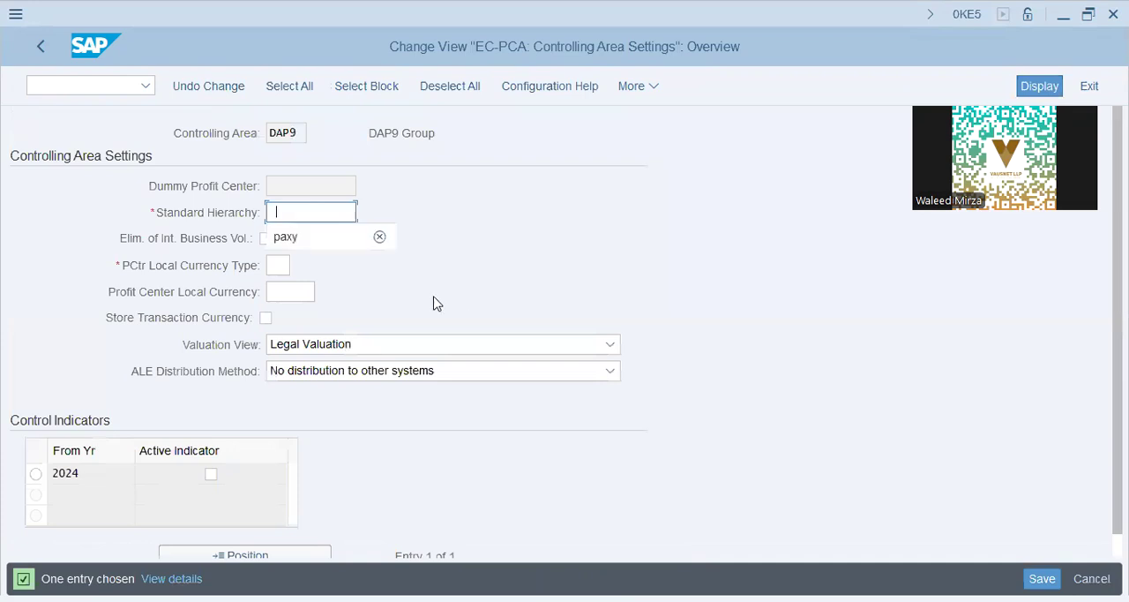
- Set controlling area DAP9's standard hierarchy to DAP9, profit center local currency type to 20, and profit center local currency to USD
type("dap9")
key("Tab")
key("Tab")
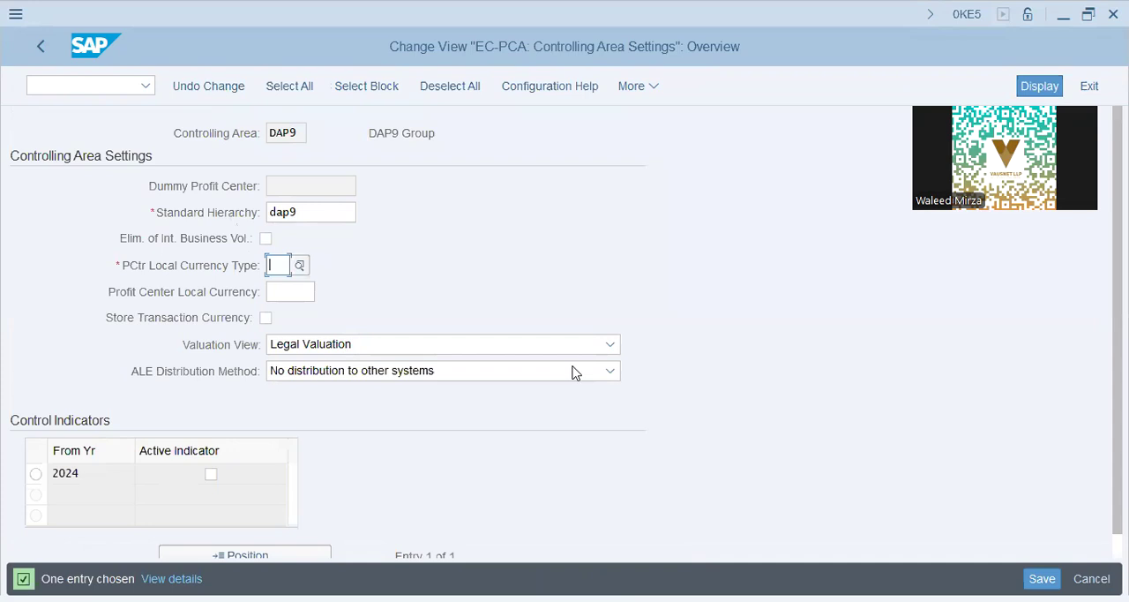
type("20")
key("Tab")
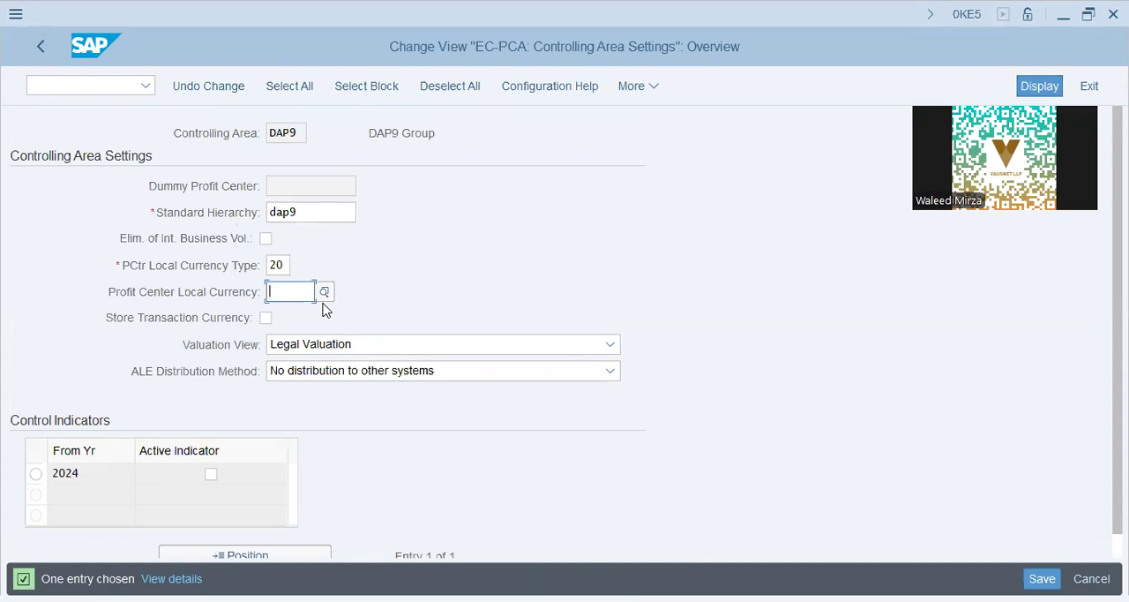
type("usd")
key("Tab")
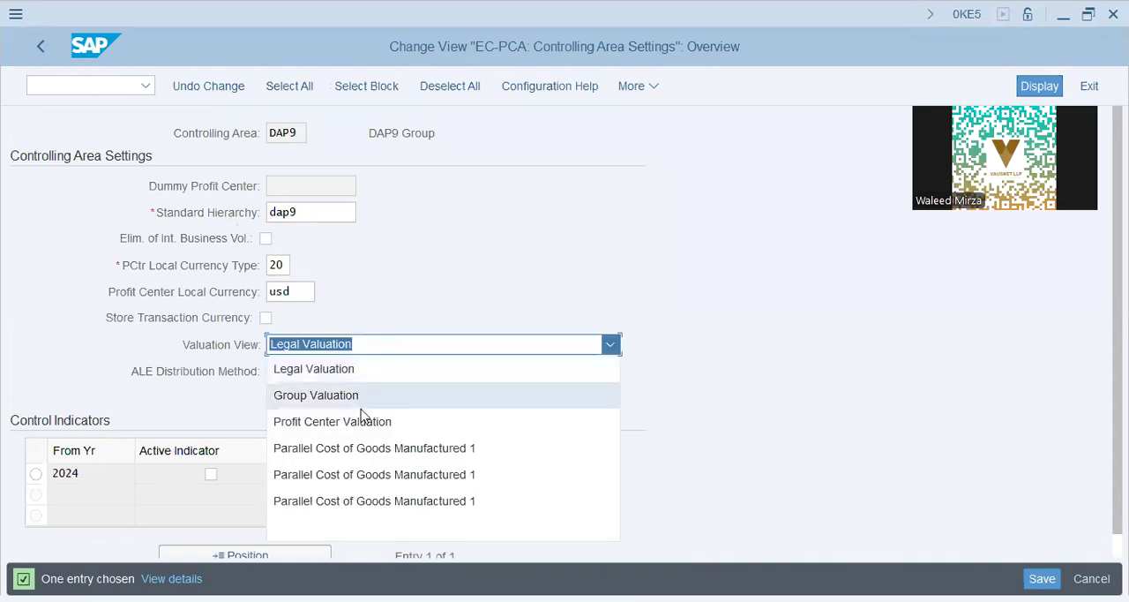
- Keep Legal Valuation, set the active indicator for 2024, save the controlling area settings, and return to the IMG
left_click(460, 300)
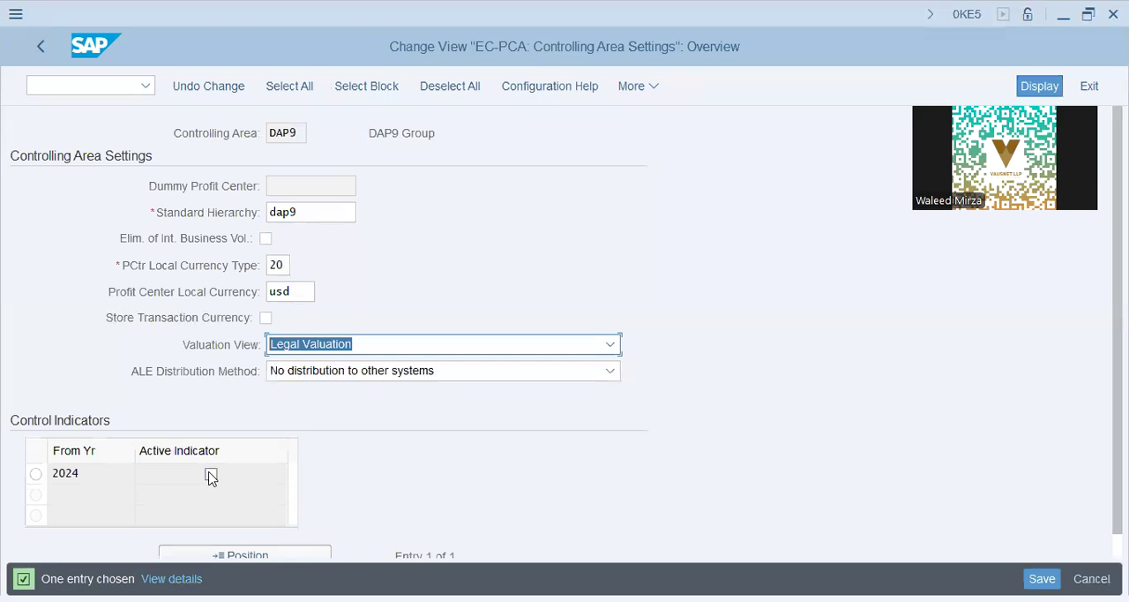
left_click(211, 474)
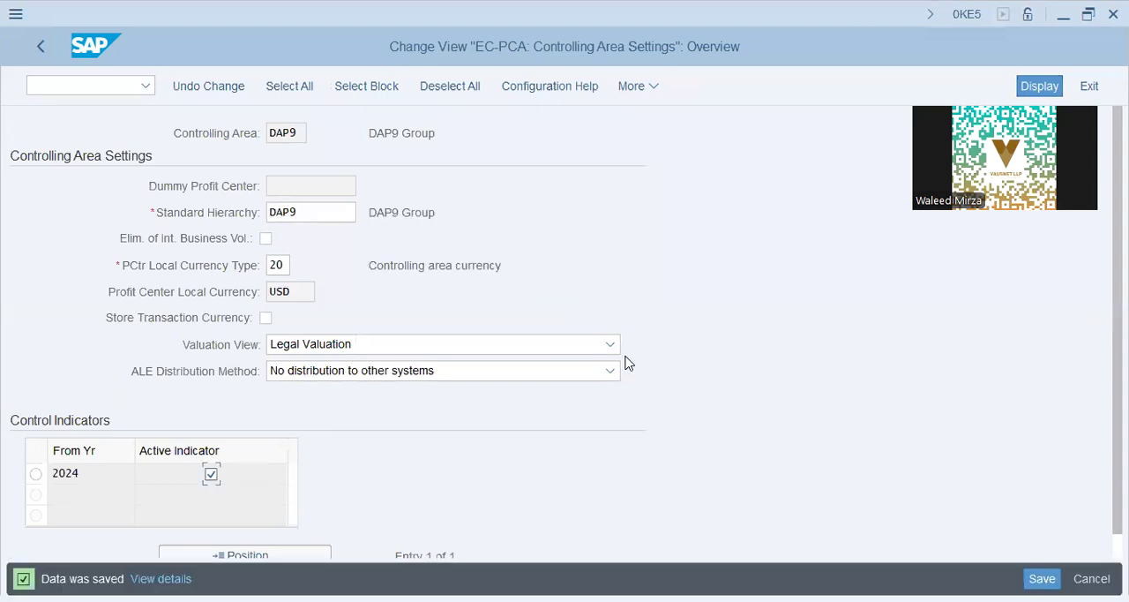
left_click(40, 53)
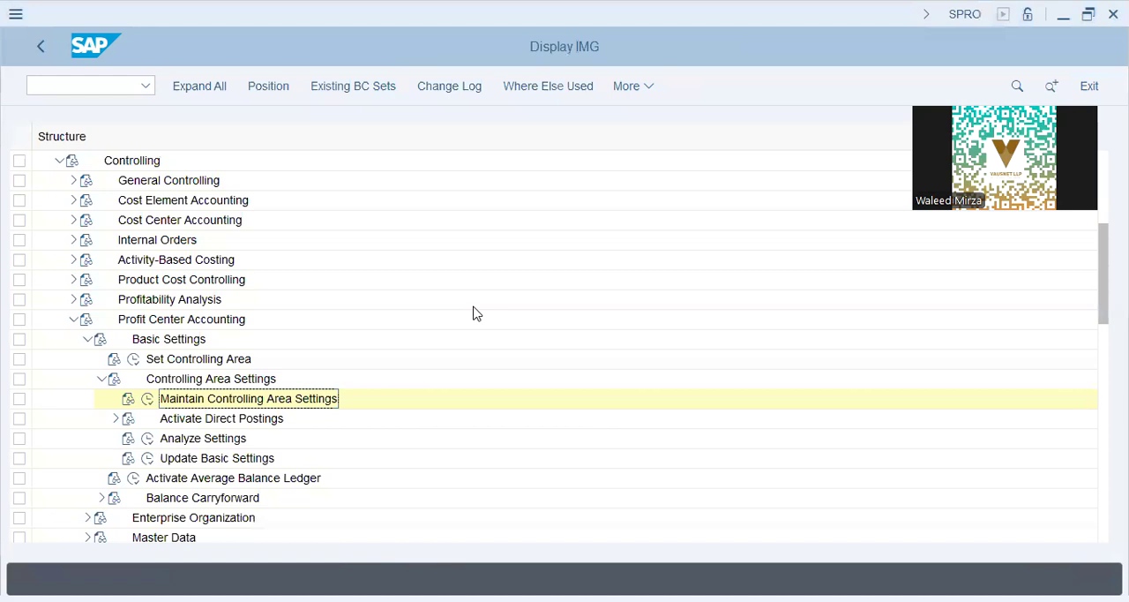
- Collapse Basic Settings, expand Master Data and Profit Center under Profit Center Accounting, and open Create Dummy Profit Center
left_click(192, 421)
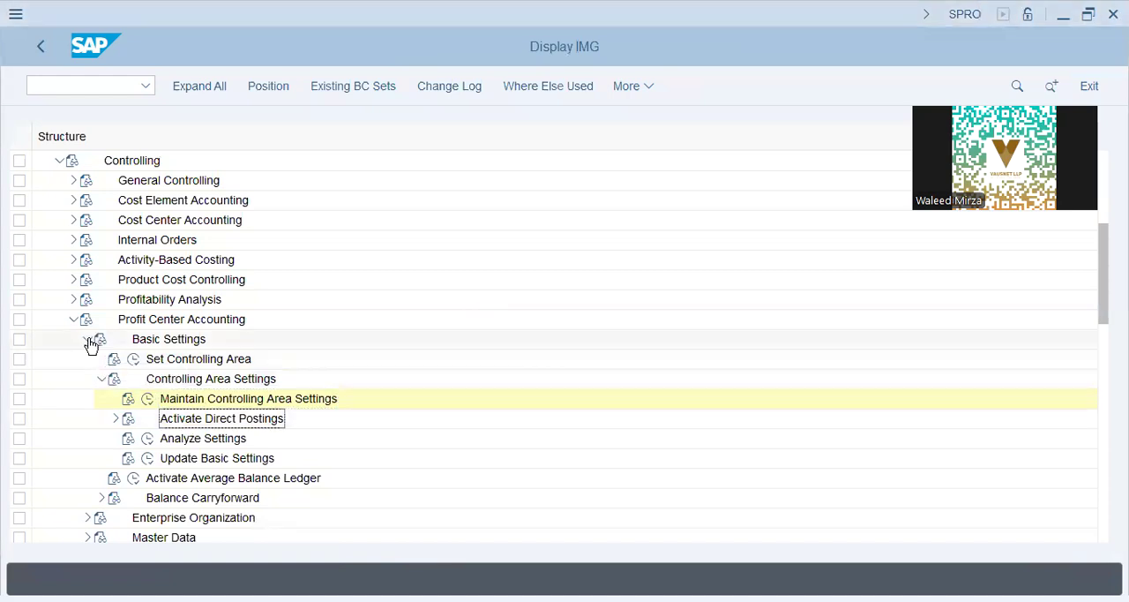
left_click(87, 339)
left_click(86, 378)
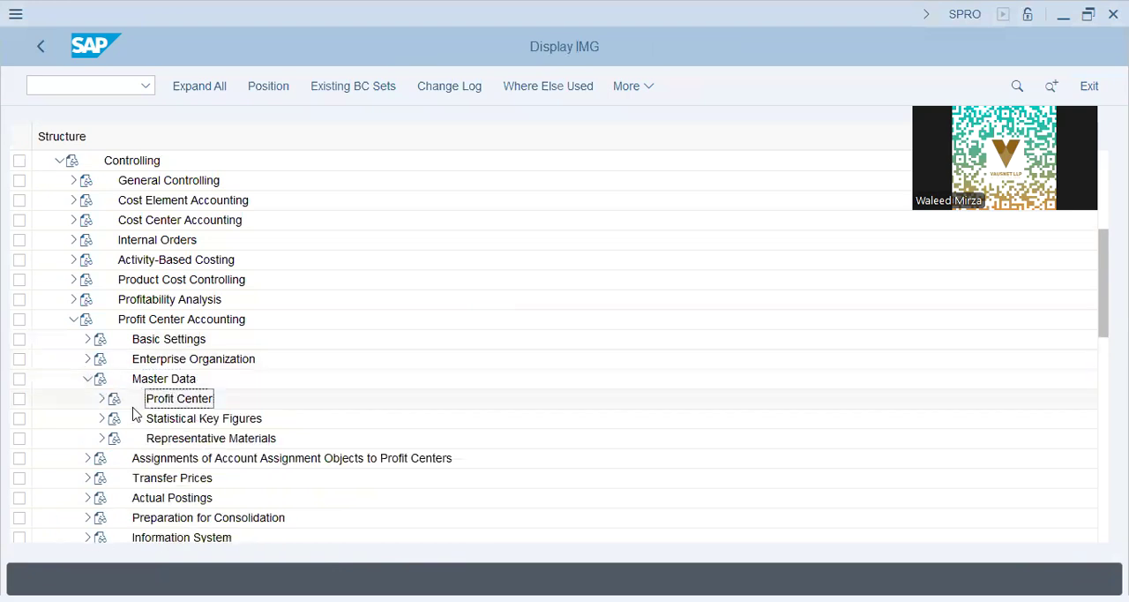
left_click(102, 398)
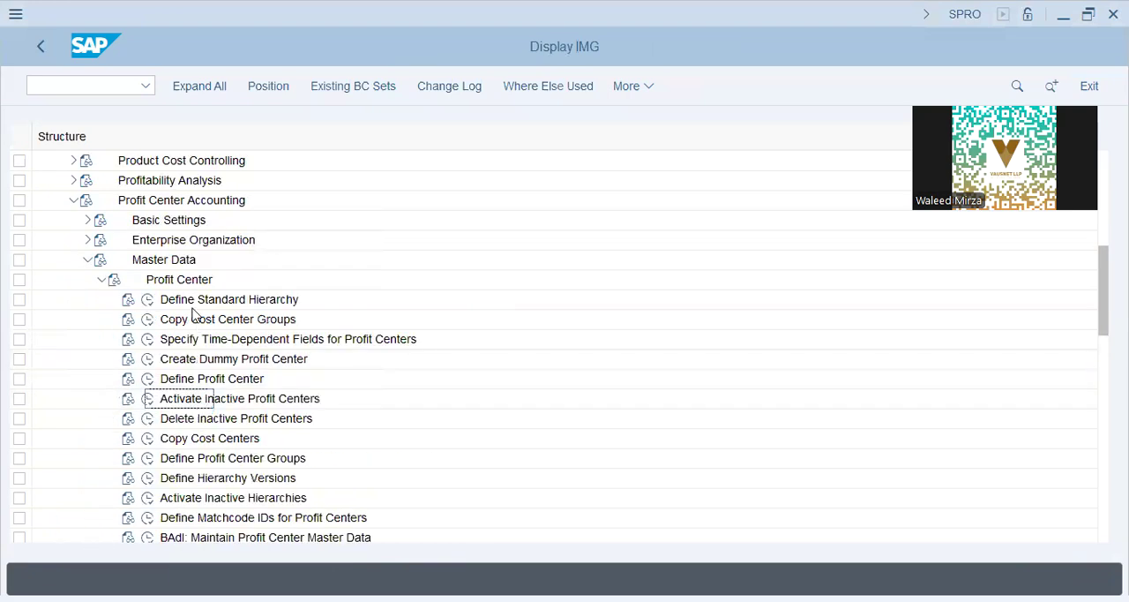
left_click(146, 359)
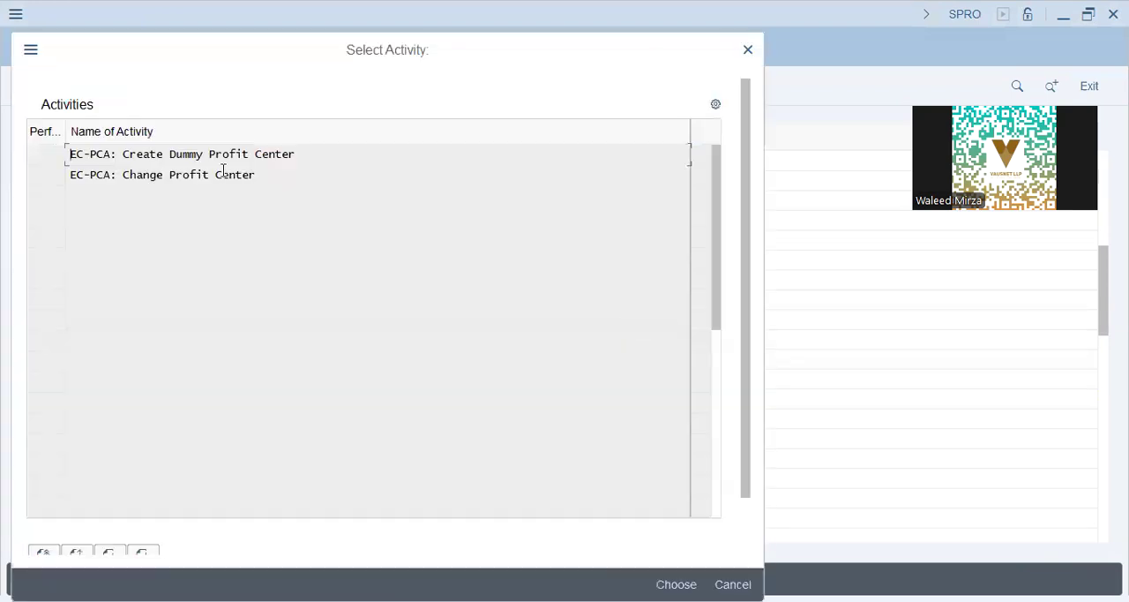
left_click(205, 175)
double_click(209, 157)
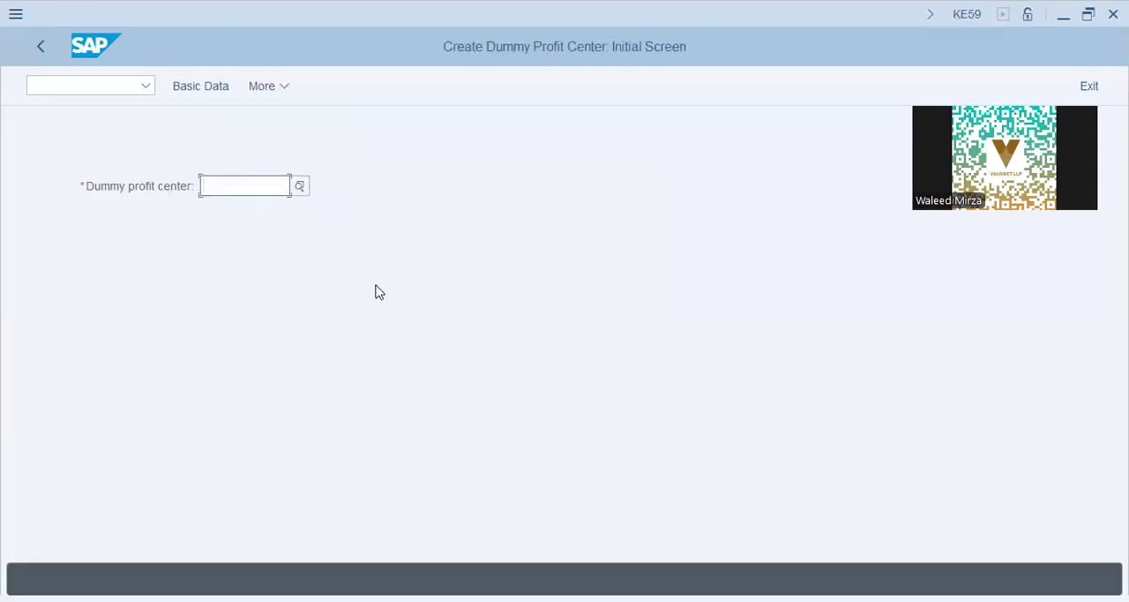
- Enter DAP9DUMMY as the dummy profit center and open its basic data
type("dap9dummy")
key("Return")
left_click(209, 90)
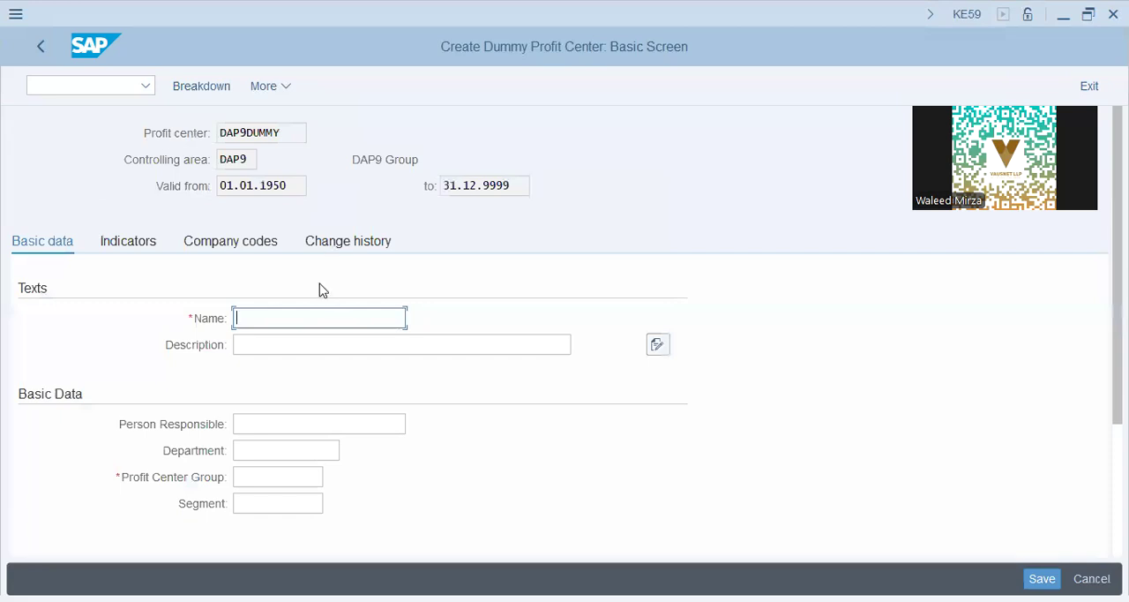
- Enter DAP9 DUMMY as the dummy profit center's name and description, and assign it to profit center group DAP9
type("DAP9 DUMMY")
key("Tab")
type("DAP9 DUMMY")
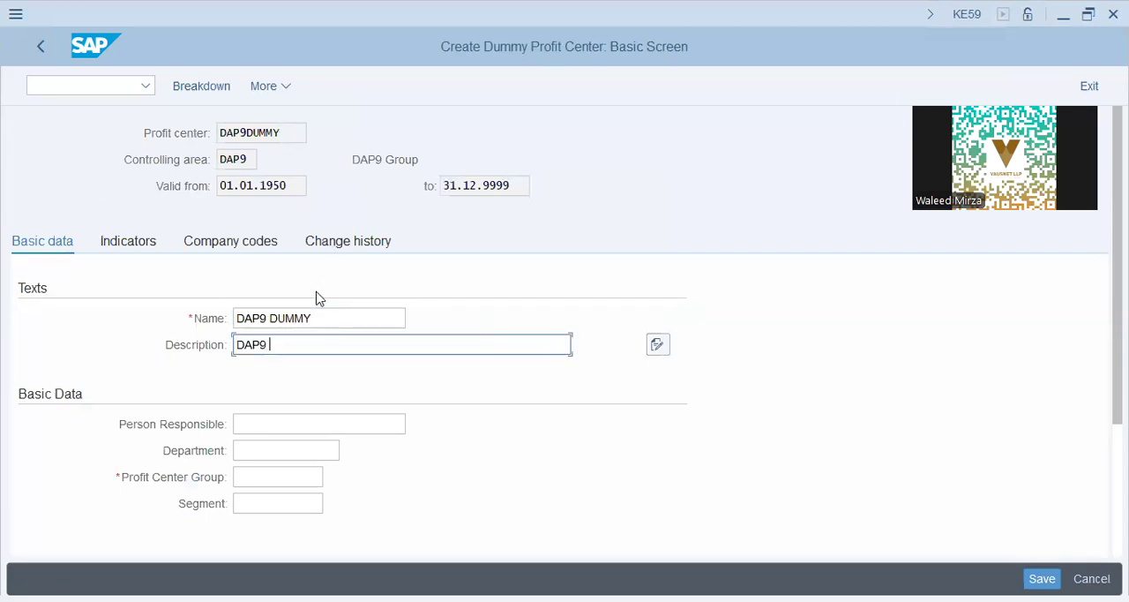
key("Tab")
key("Tab")
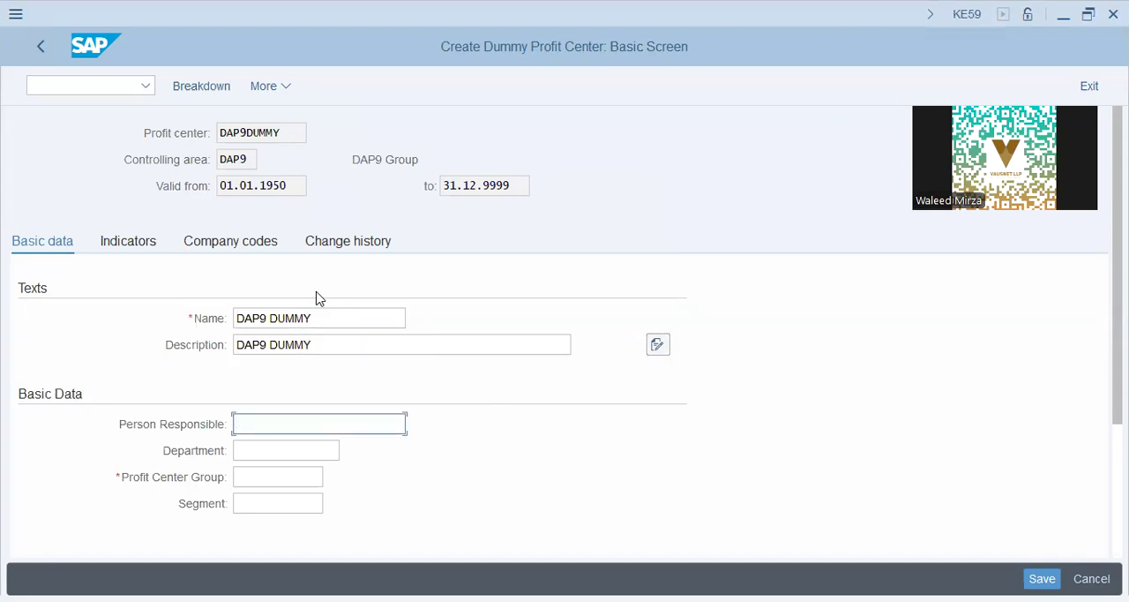
key("Tab")
key("shift+Tab")
key("Tab")
key("Tab")
type("DAP9")
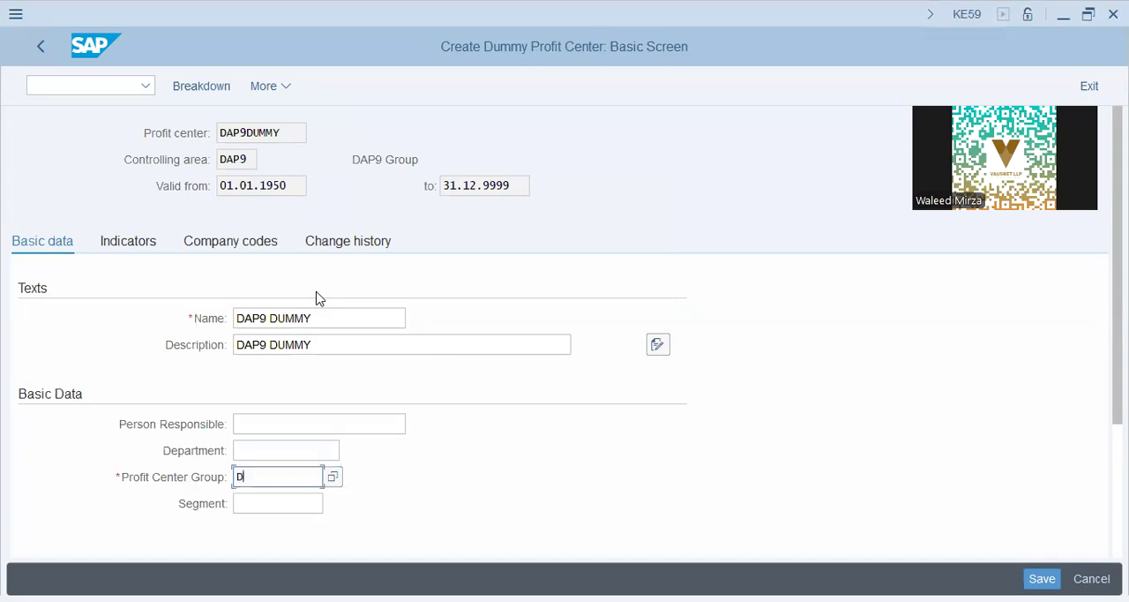
key("Tab")
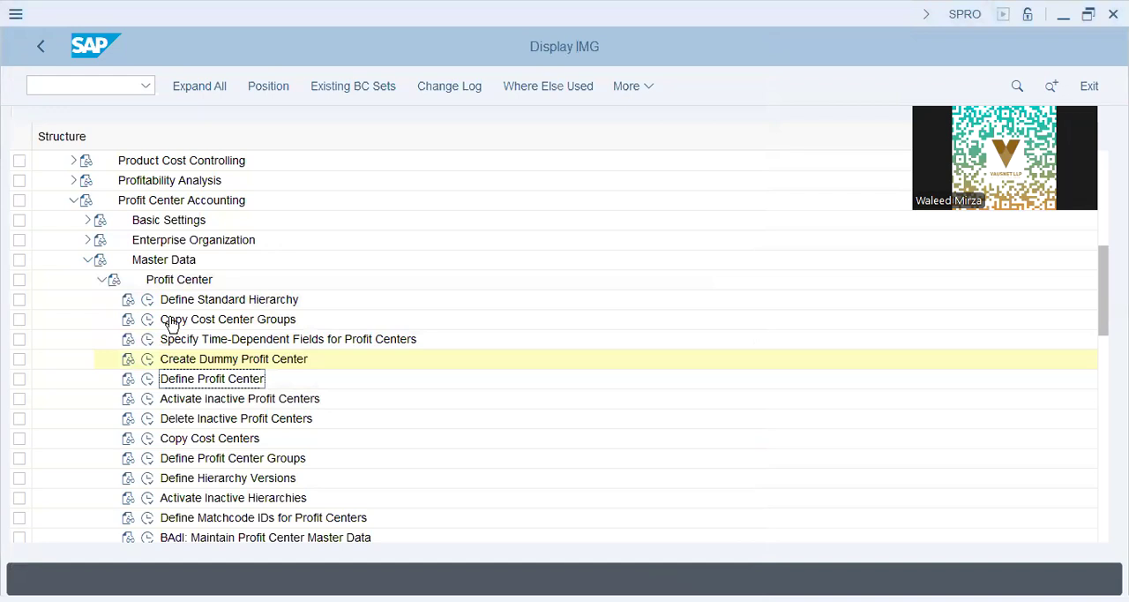
- Collapse Master Data, expand Basic Settings and Activate Direct Postings under Profit Center Accounting, and open Set Control Parameters for Actual Data
left_click(87, 260)
left_click(88, 221)
left_click(161, 284)
left_click(198, 300)
left_click(116, 301)
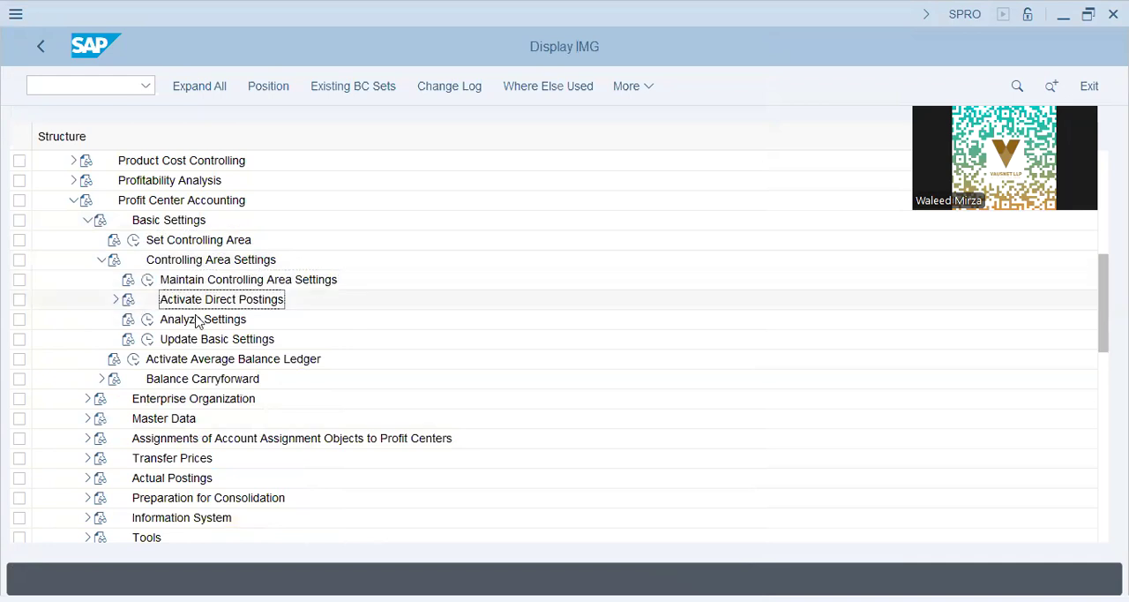
left_click(205, 324)
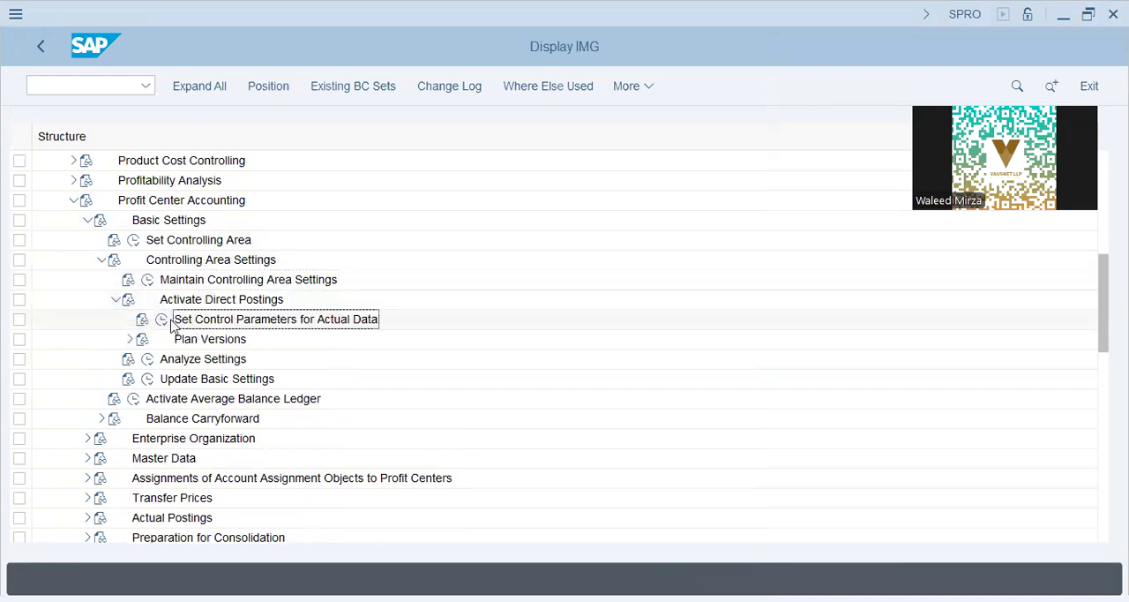
left_click(162, 319)
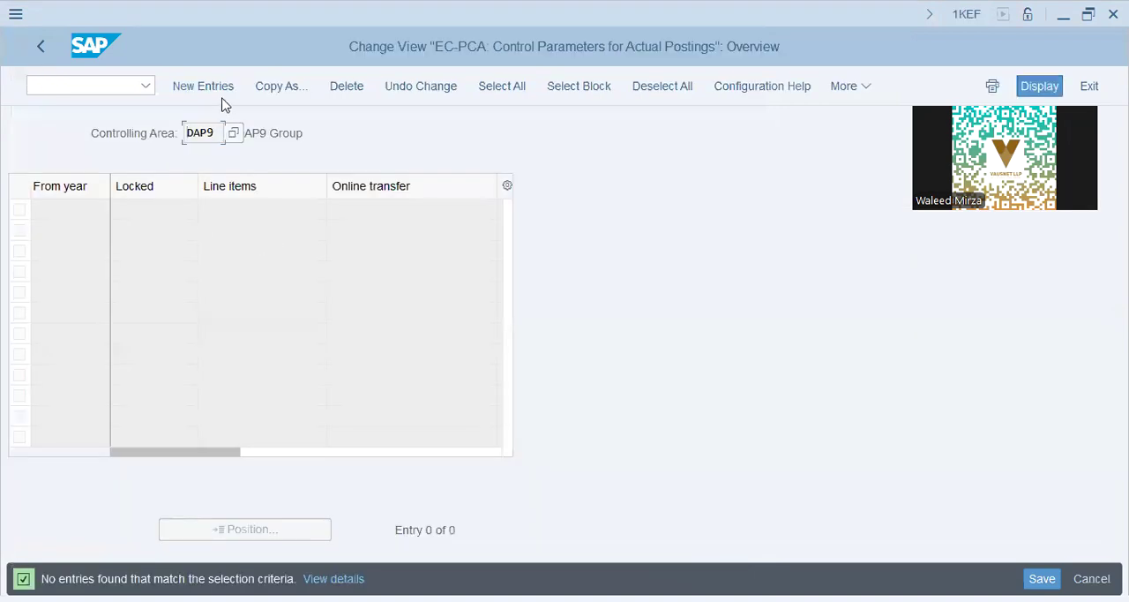
- Add and save a control parameter entry from year 2024 with line items and online transfer enabled, and return to the IMG
left_click(212, 89)
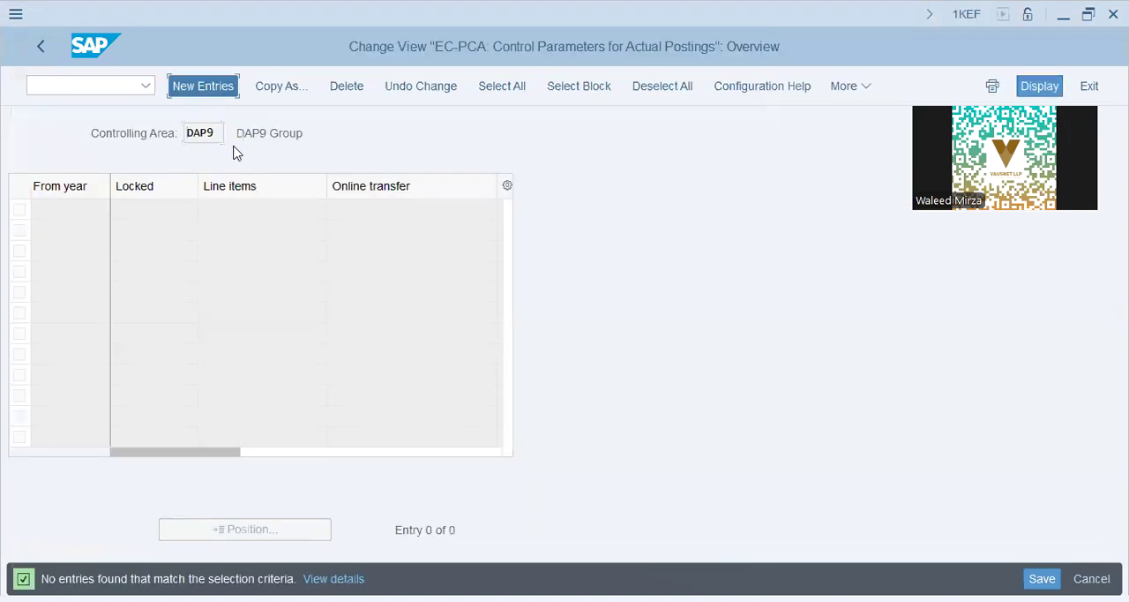
type("2024")
key("Tab")
key("Tab")
key("Tab")
key("space")
key("Return")
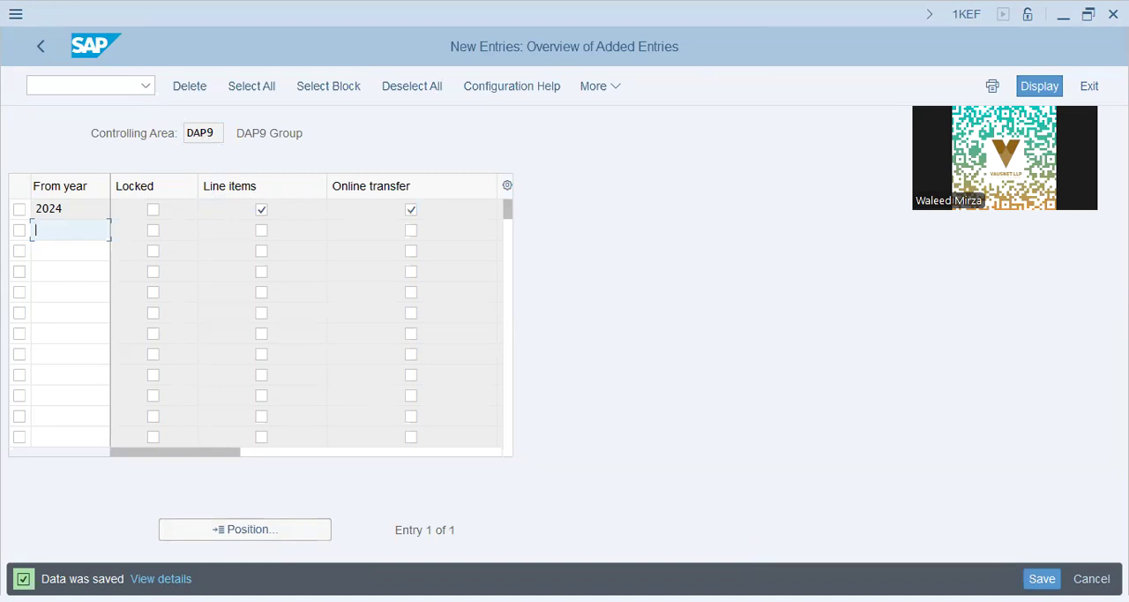
left_click(40, 46)
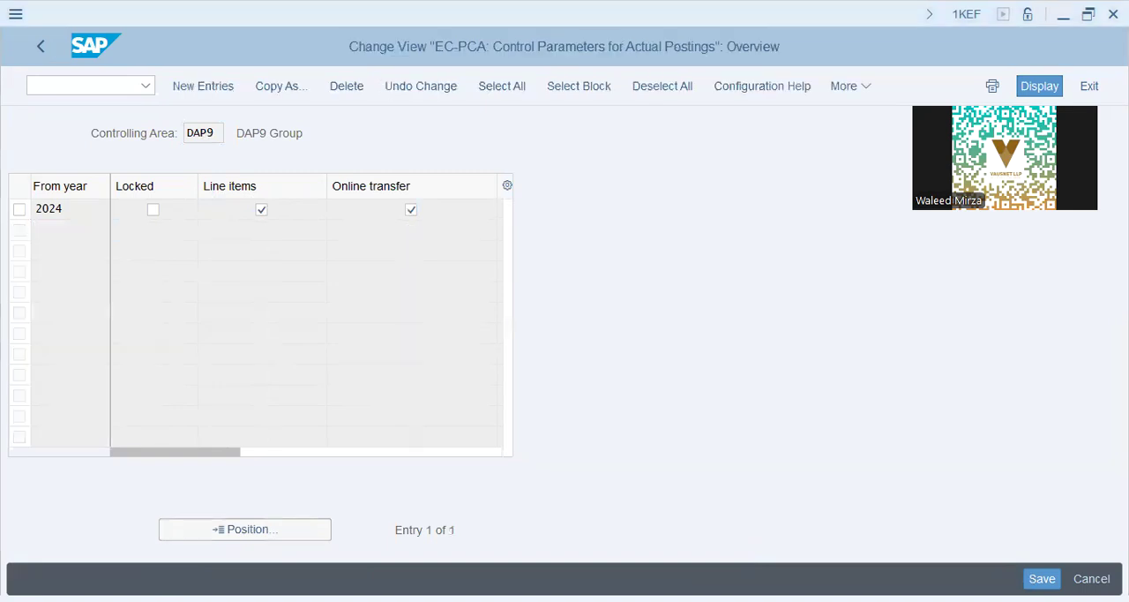
left_click(49, 46)
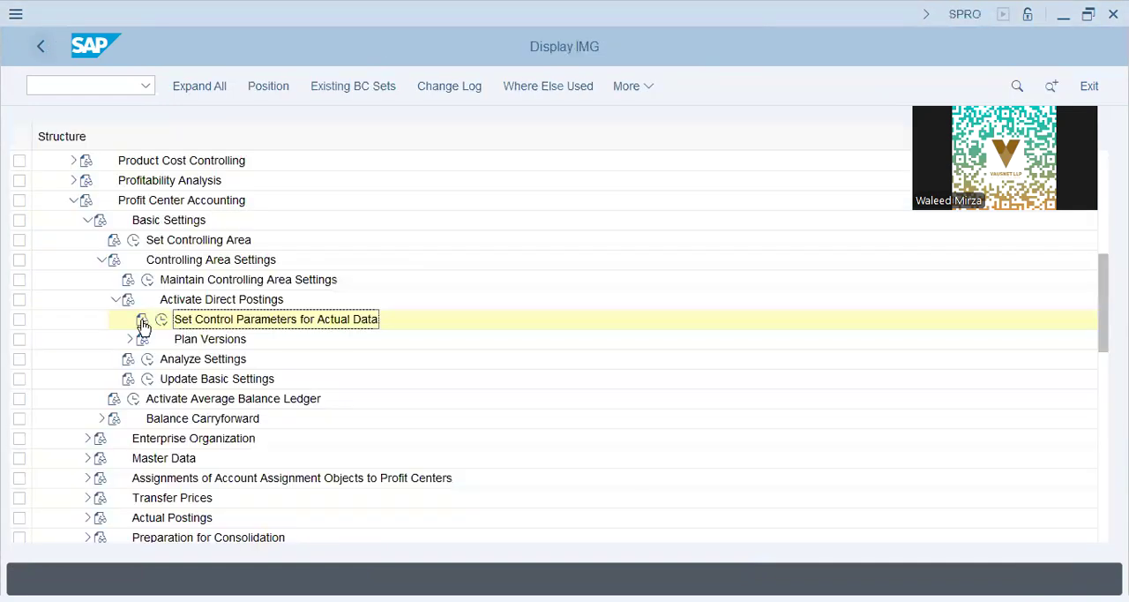
- Open Maintain Plan Versions, select version 0 (Plan/actual version), and start a new entry in its Settings for Profit Center Accounting
left_click(129, 339)
left_click(177, 359)
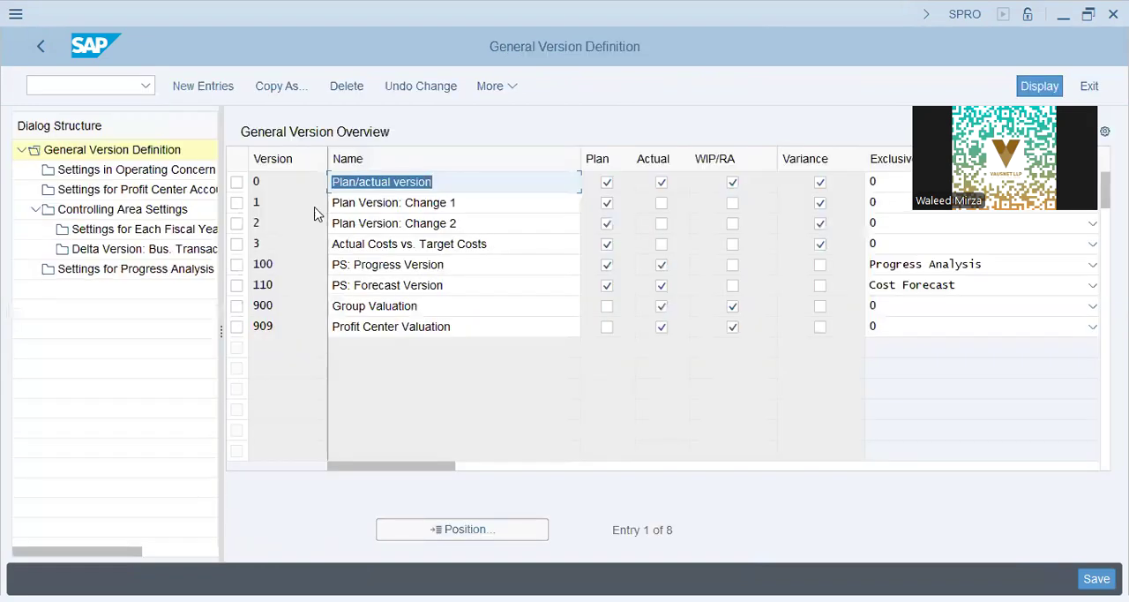
left_click(234, 183)
left_click(124, 210)
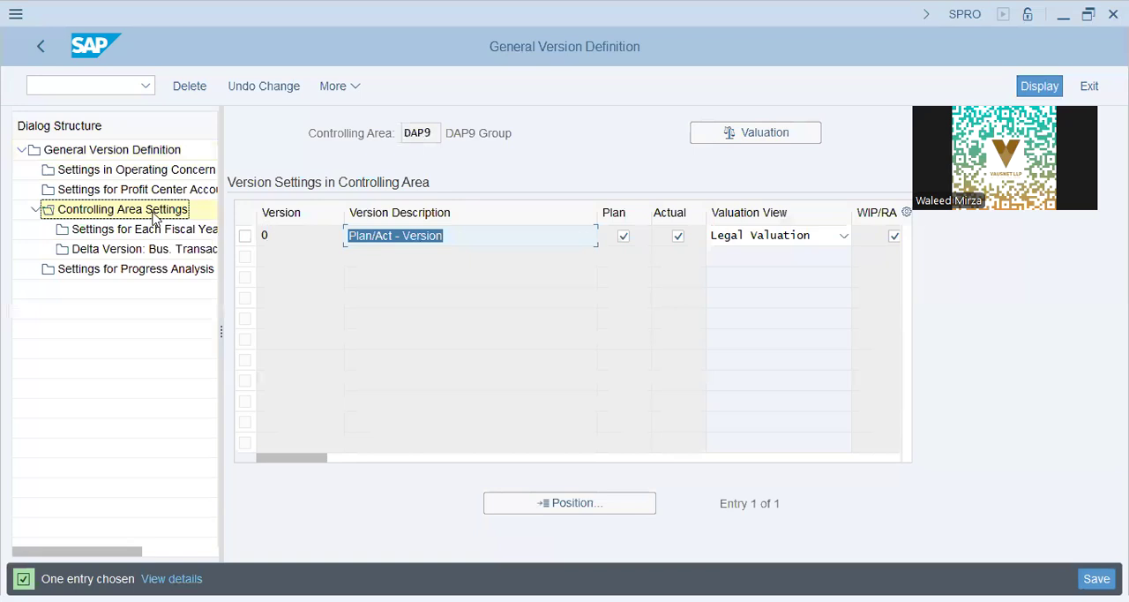
left_click(137, 152)
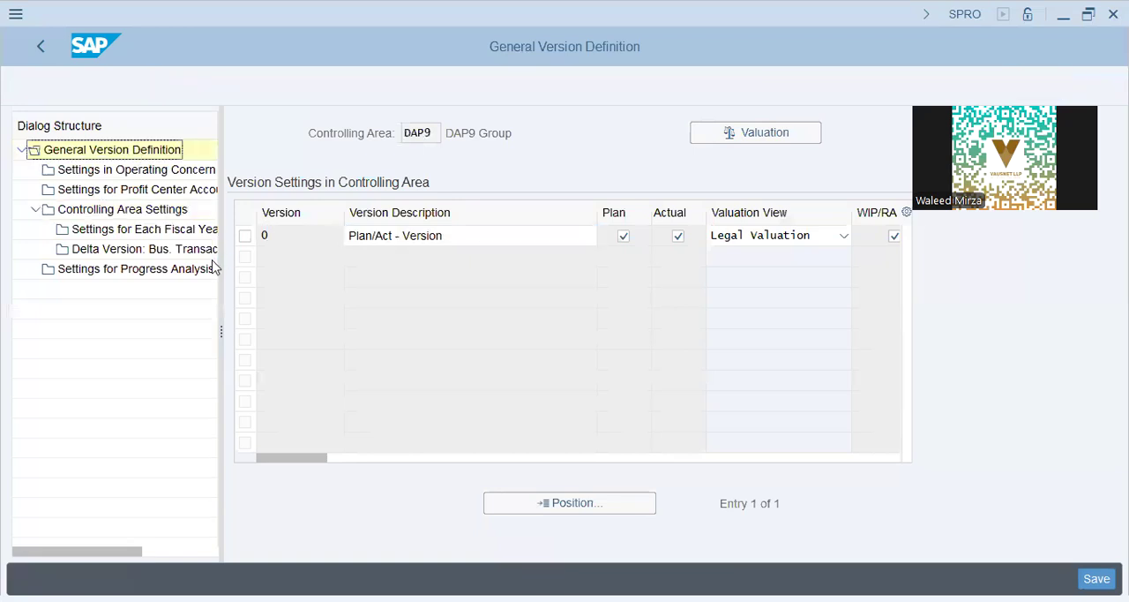
left_click(121, 190)
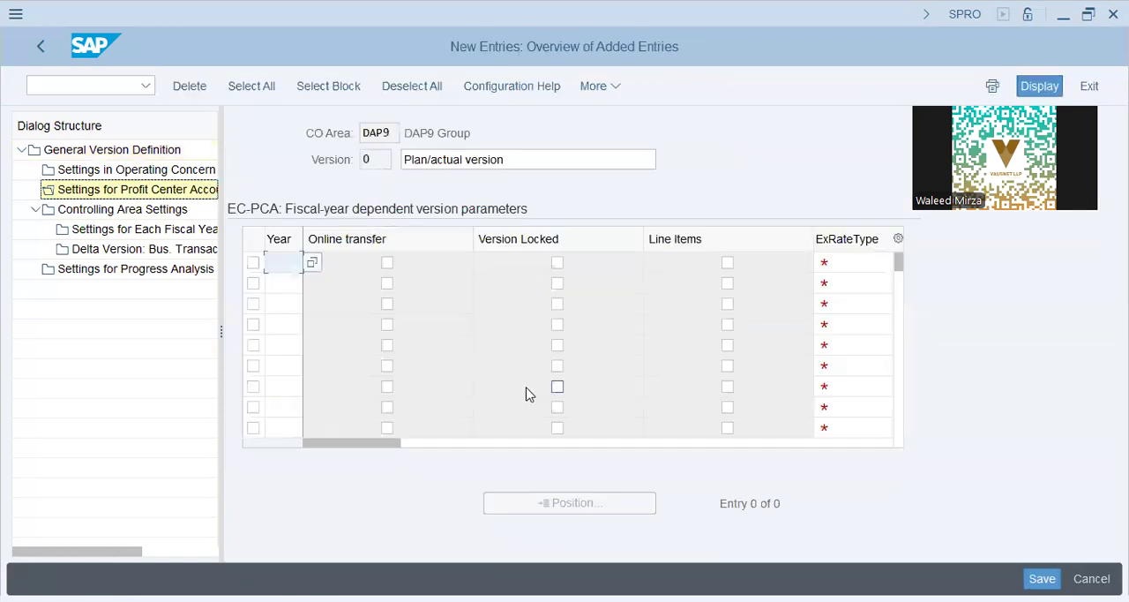
- Enter fiscal year 2024 for version 0 with Line Items enabled and exchange rate type P
key("BackSpace")
type("4")
key("Tab")
key("Tab")
key("space")
key("Tab")
key("shift+Tab")
key("space")
key("Tab")
key("Tab")
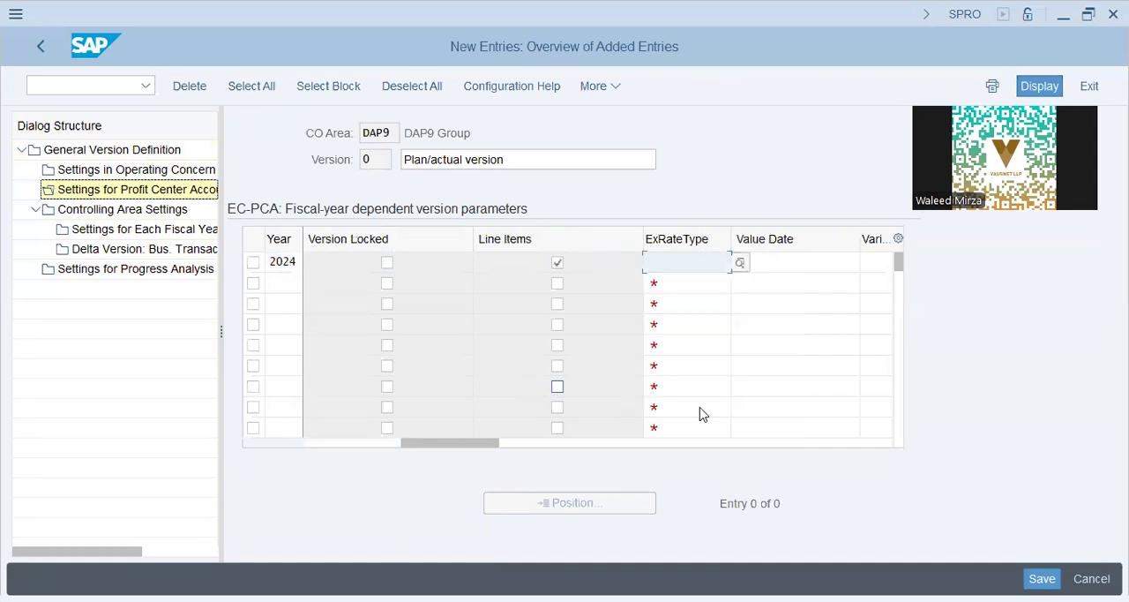
left_click(669, 295)
left_click(788, 268)
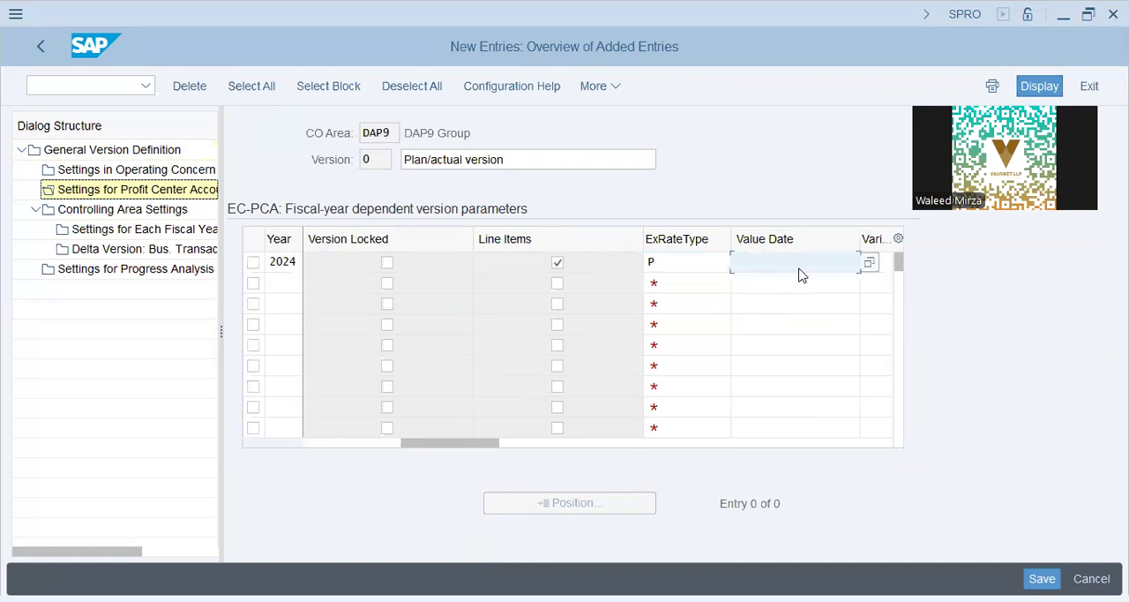
key("Tab")
key("Tab")
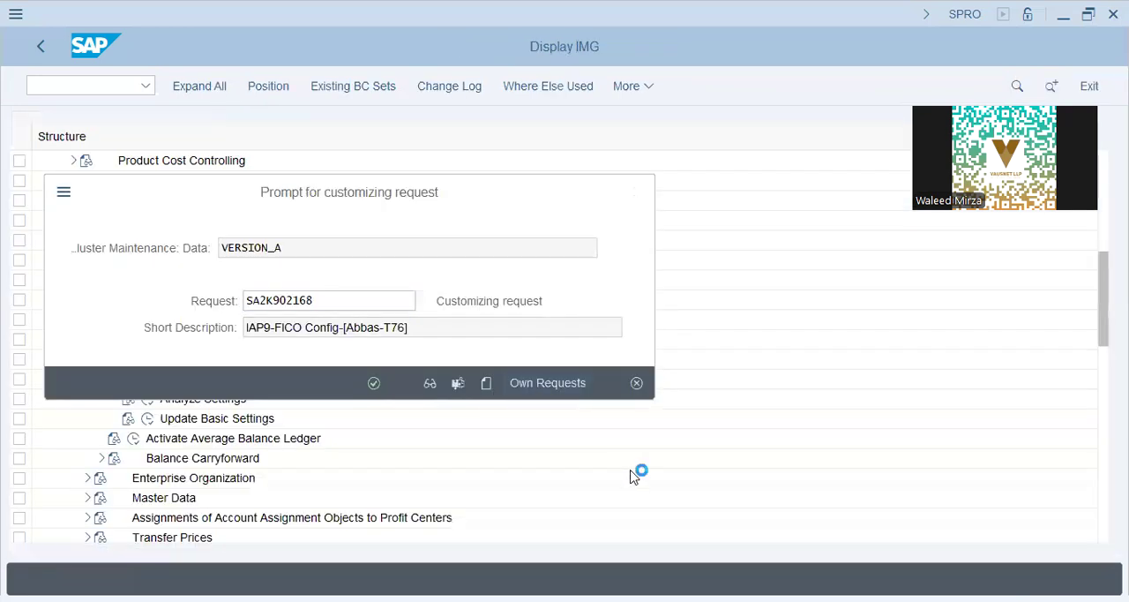
- Save the version settings under the DAP9-FICO Config customizing request SA2K902154 and return to the IMG
left_click(527, 382)
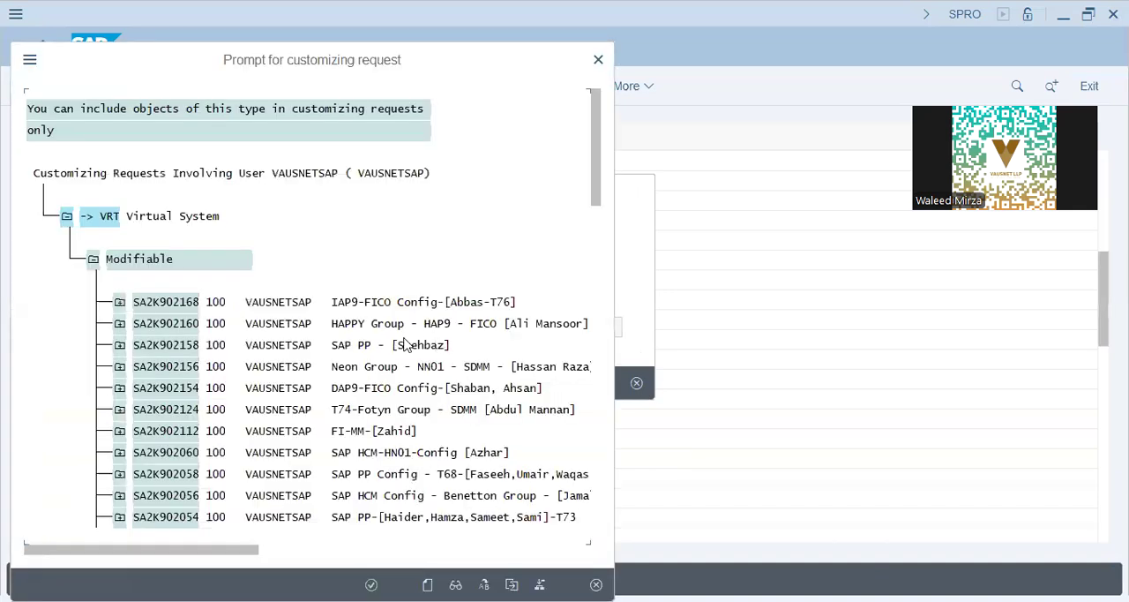
double_click(376, 387)
left_click(375, 383)
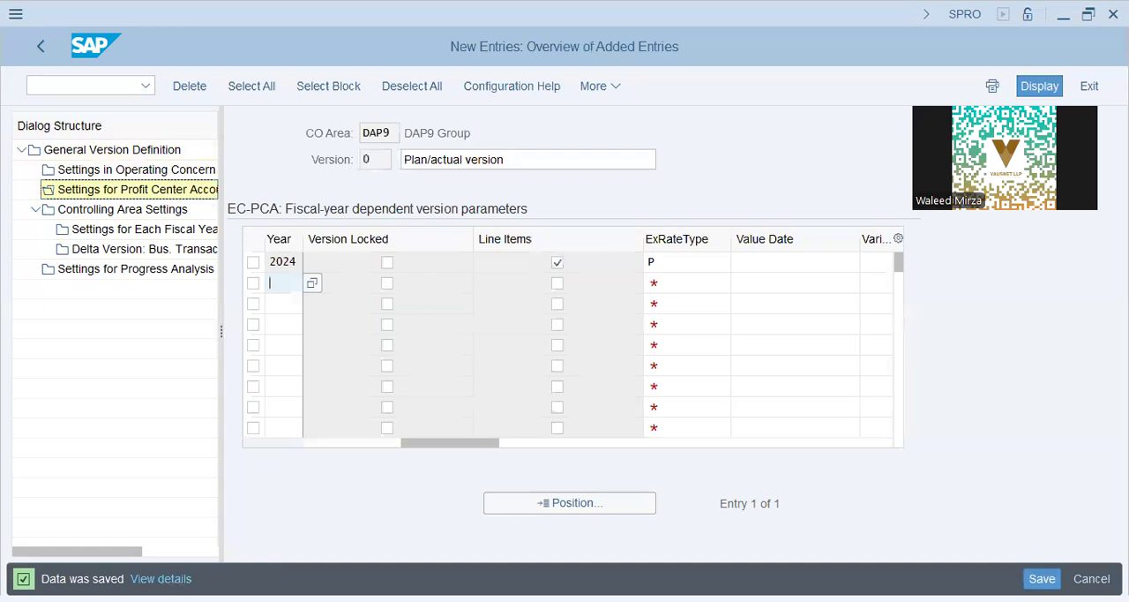
key("alt+Tab")
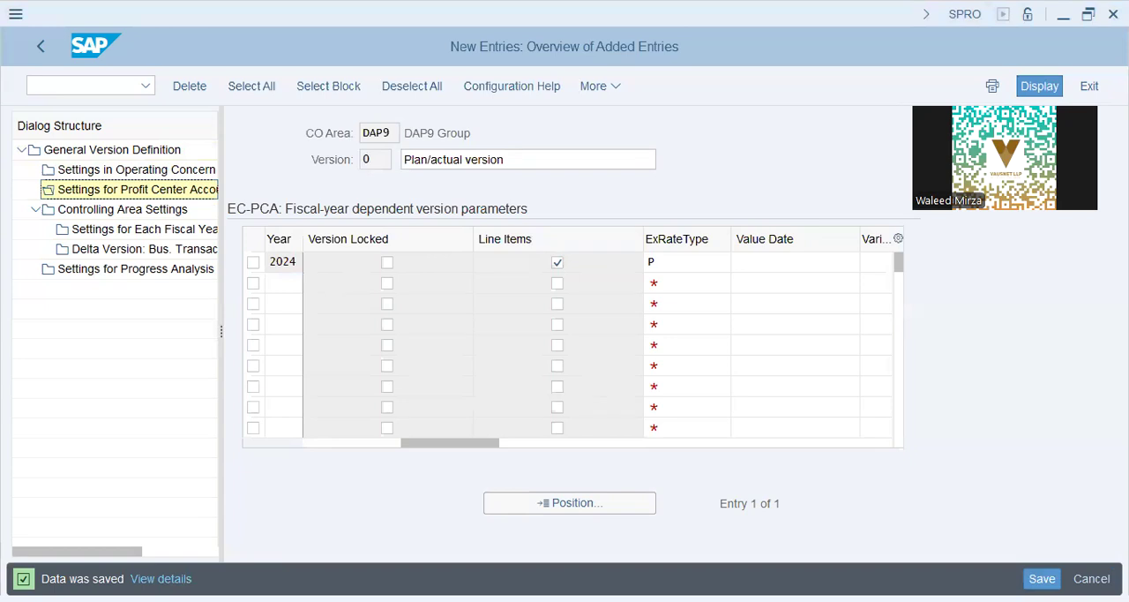
left_click(43, 50)
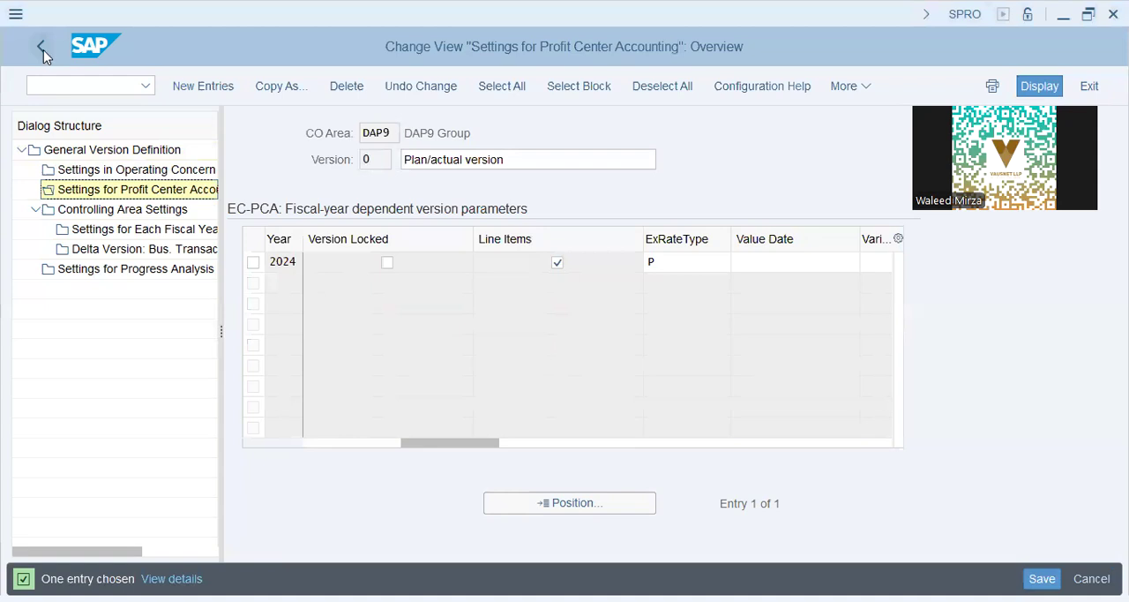
left_click(43, 49)
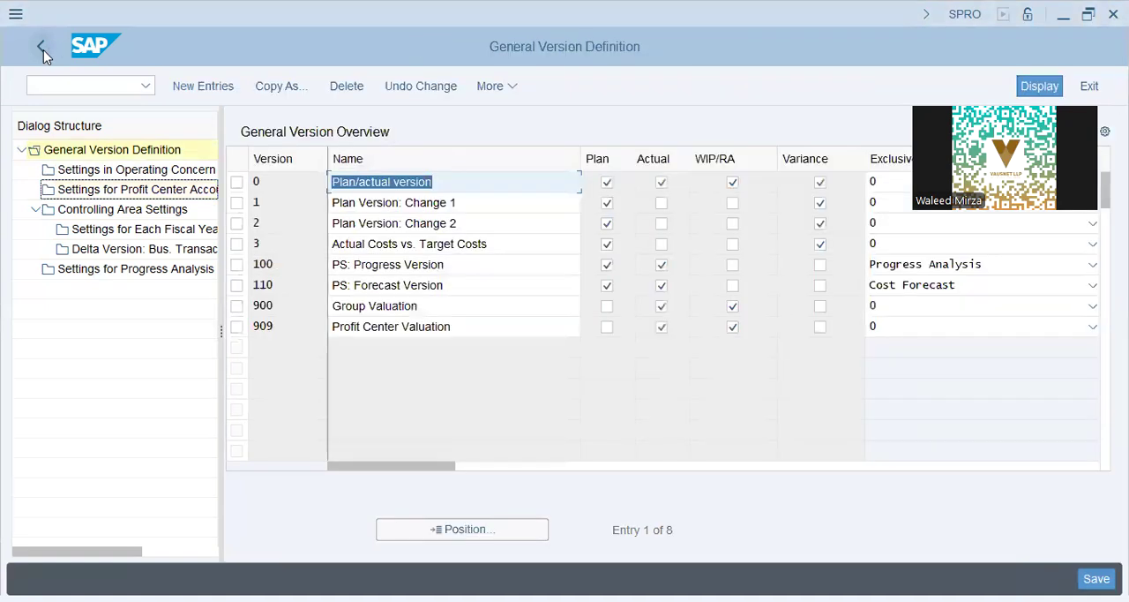
left_click(43, 50)
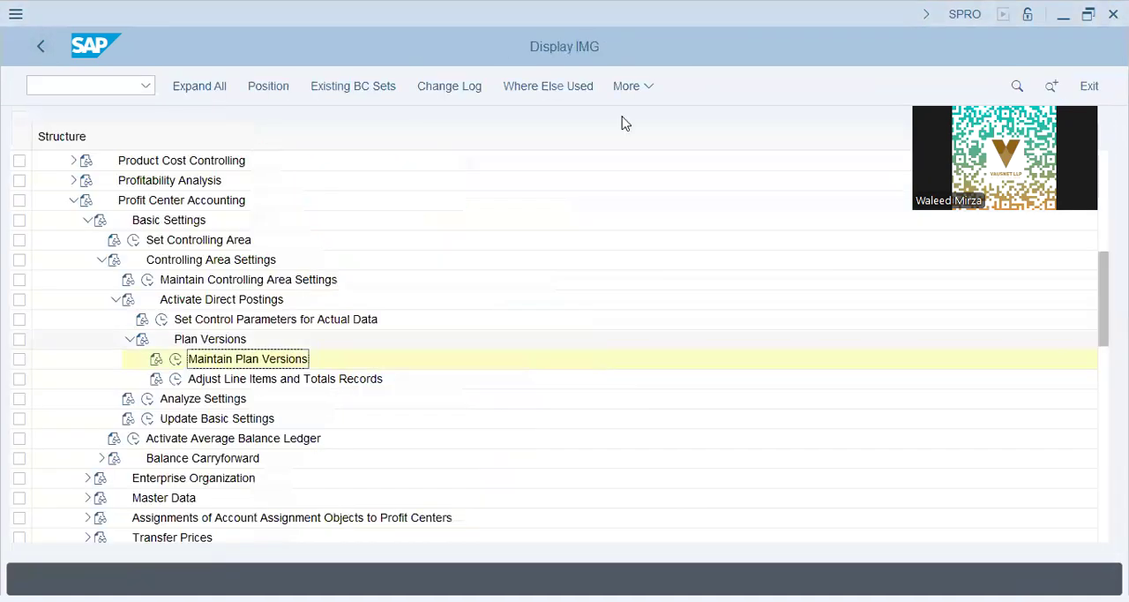